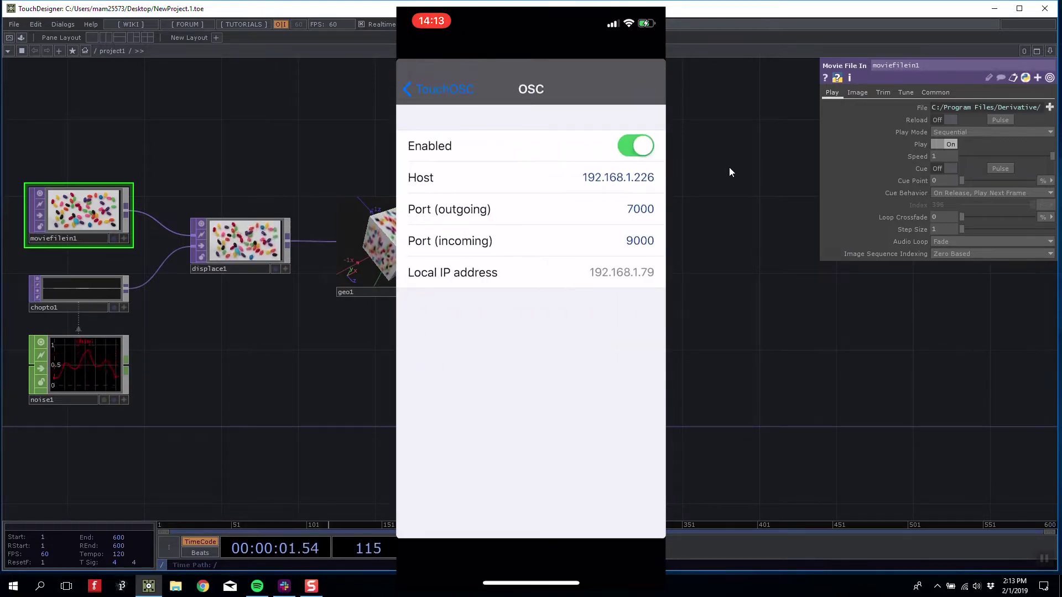
# - Open Command Prompt and run ipconfig to list the computer's network addresses
pyautogui.press('super')
pyautogui.write('calculator')
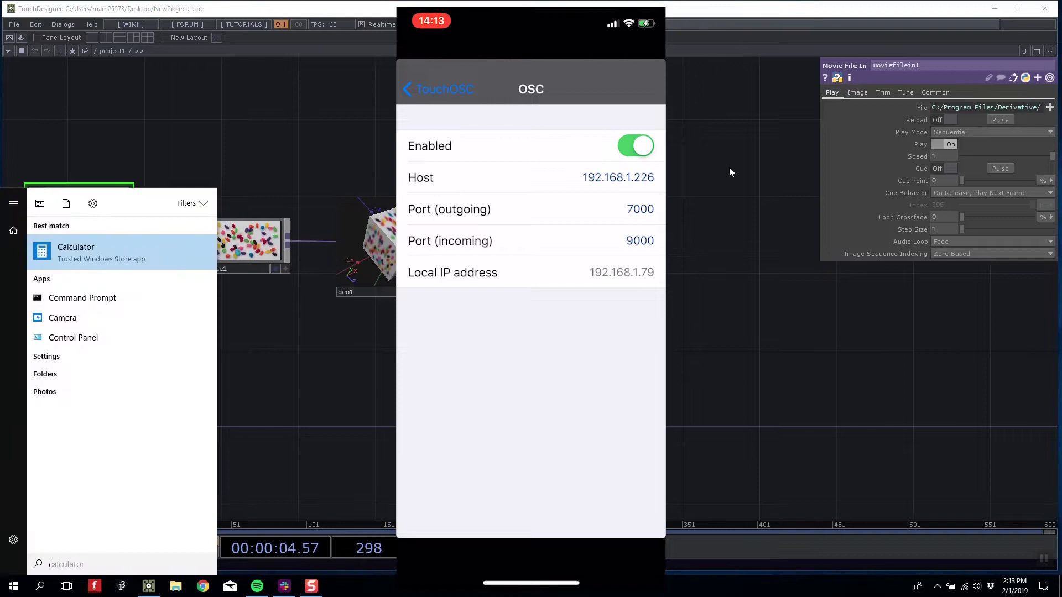
pyautogui.press('Down')
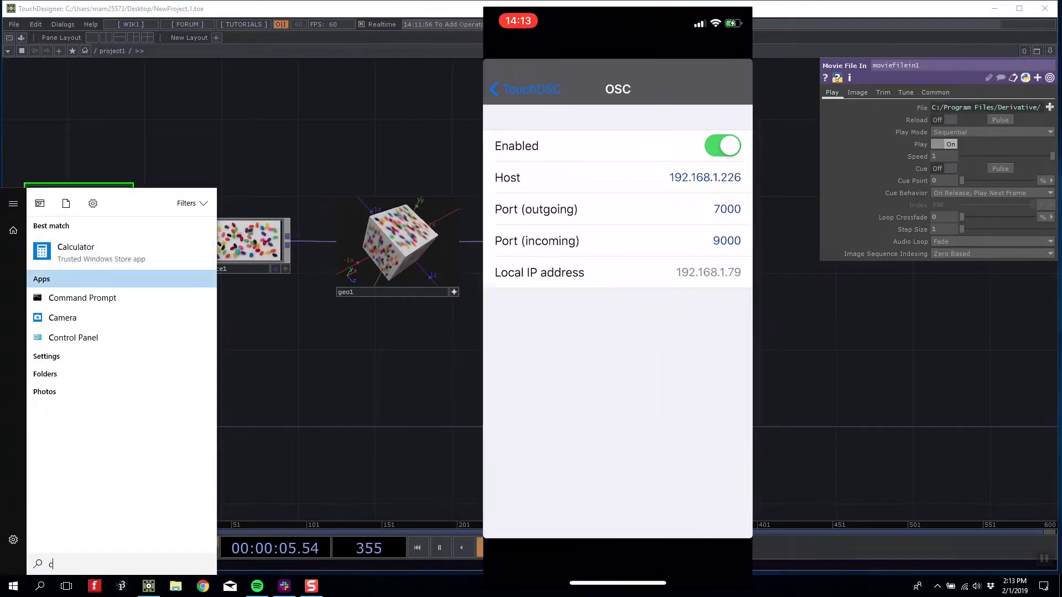
pyautogui.press('Return')
pyautogui.write('ipcon')
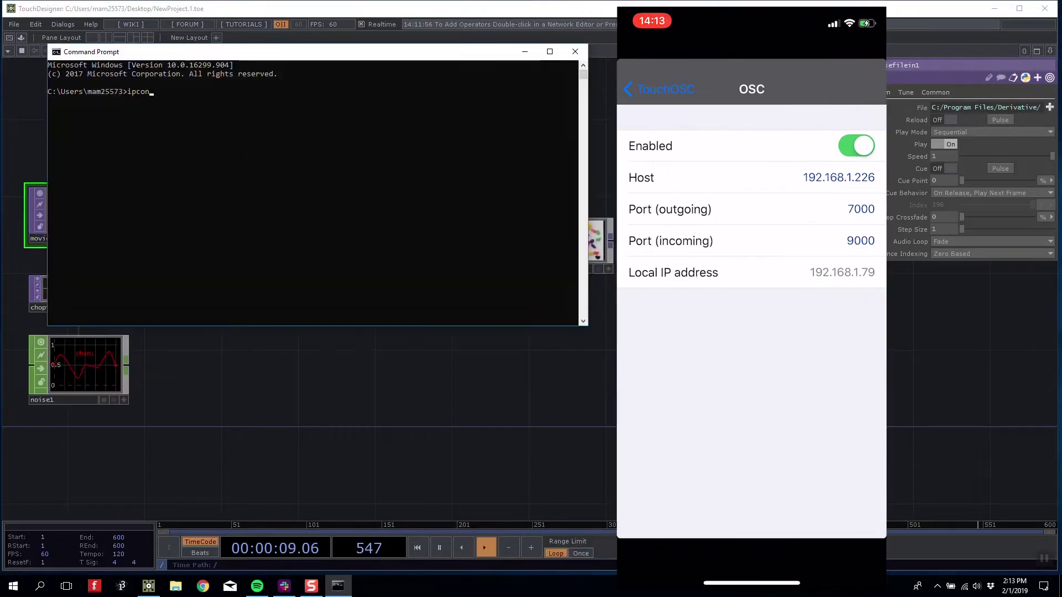
pyautogui.write('fig')
pyautogui.press('Return')
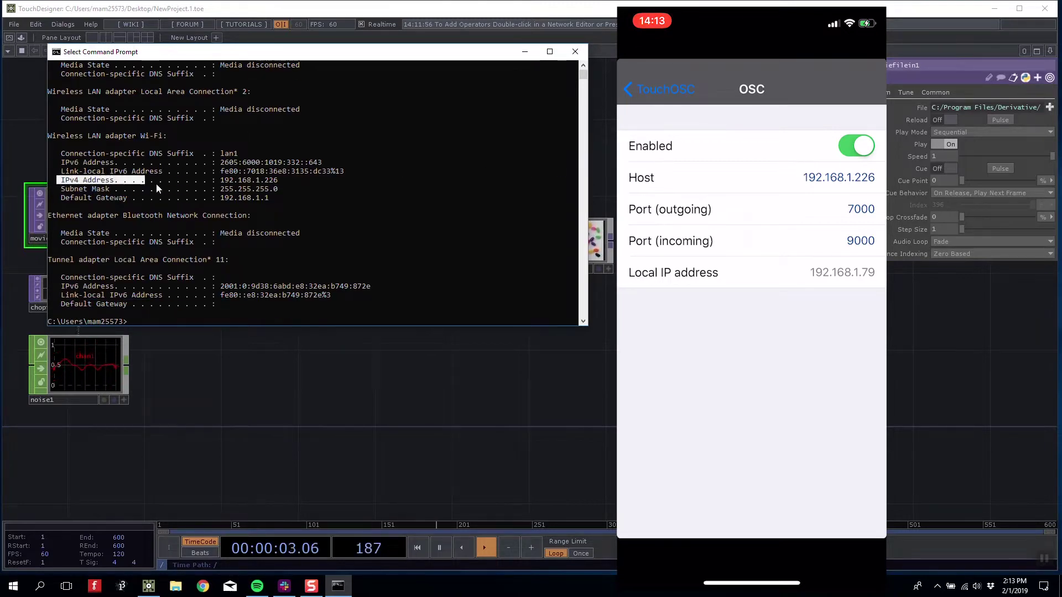
# - Compare the Wi-Fi adapter's IPv4 address with the TouchOSC host setting, and close Command Prompt
pyautogui.moveTo(156, 188); pyautogui.dragTo(220, 185)
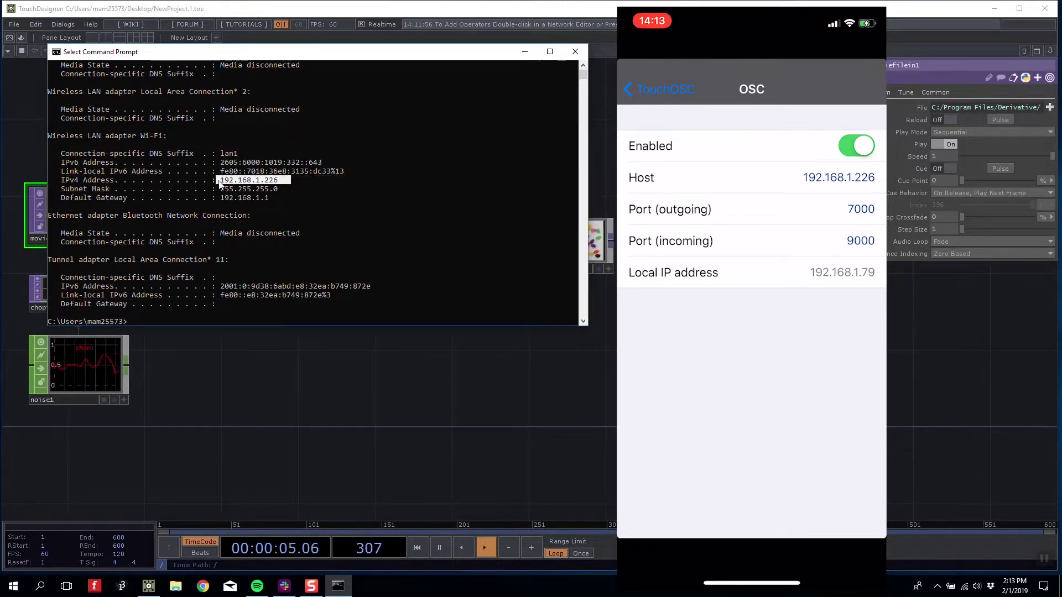
pyautogui.click(219, 182)
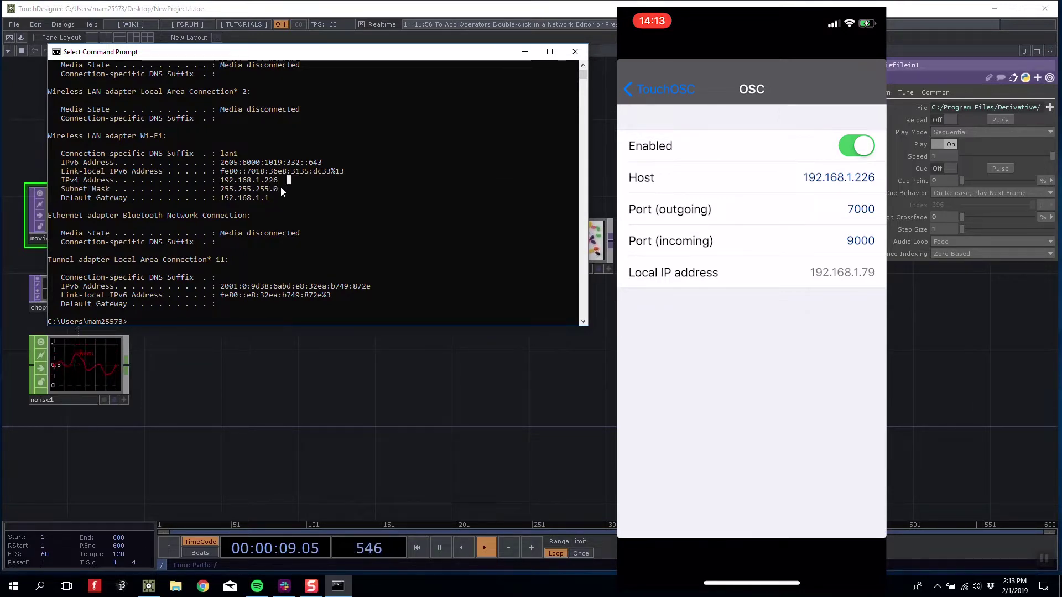
pyautogui.click(576, 53)
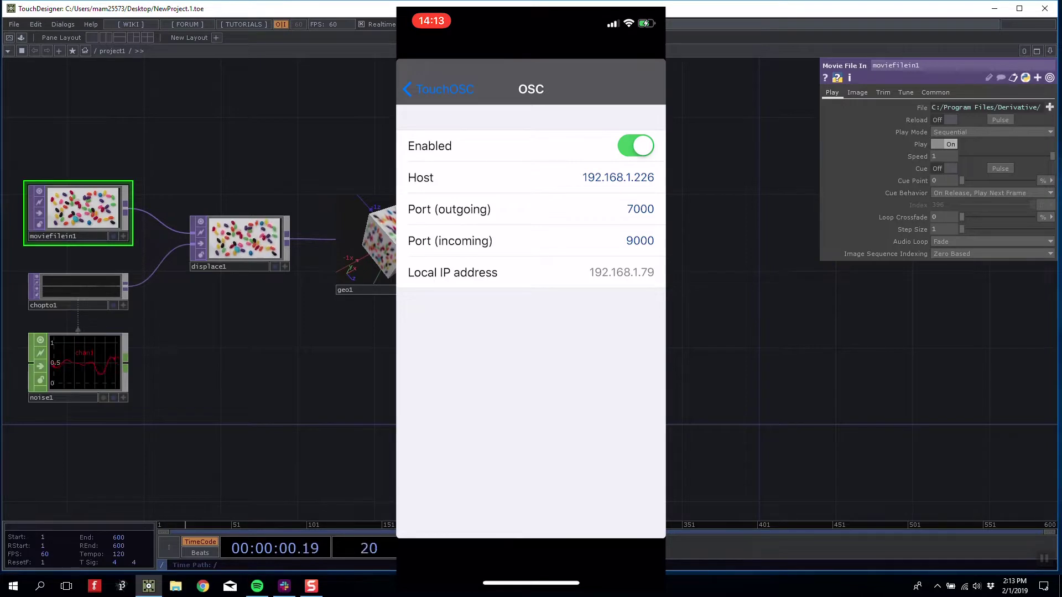
# - Add an OSC In CHOP in the empty area below the existing network
pyautogui.moveTo(431, 412); pyautogui.dragTo(525, 348)
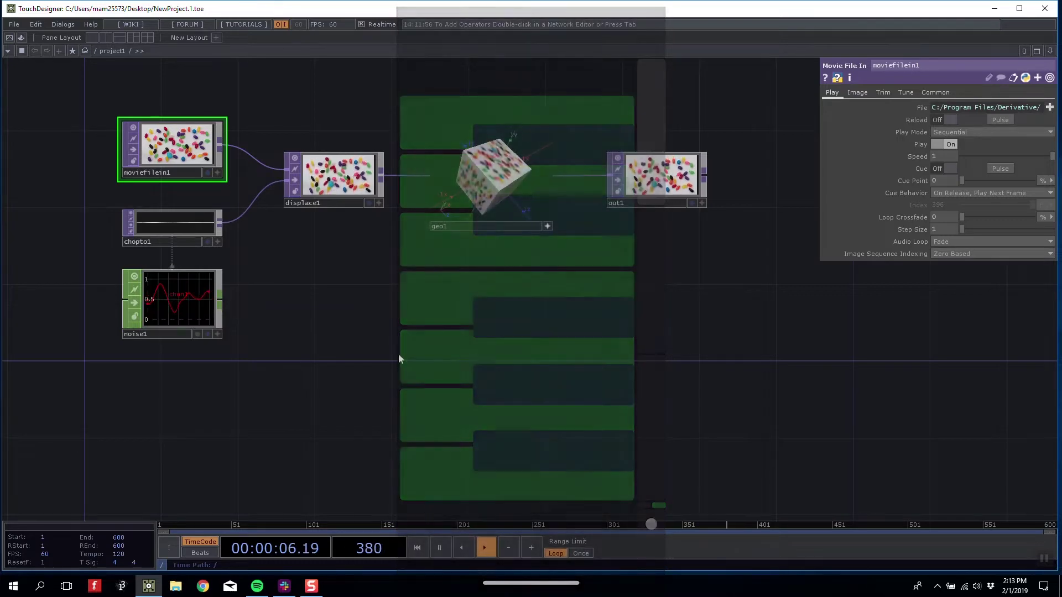
pyautogui.press('Tab')
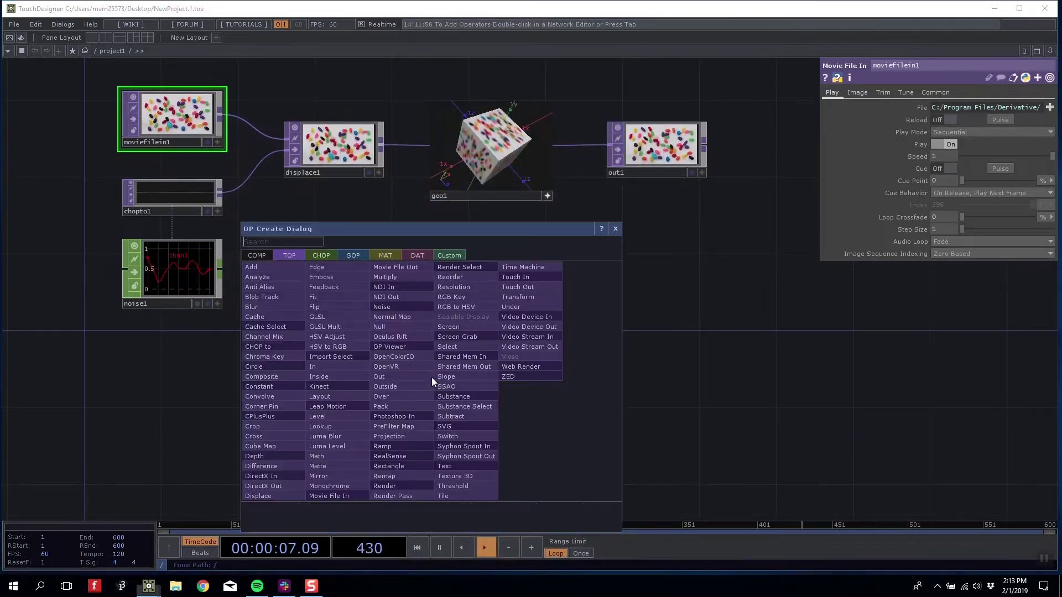
pyautogui.click(326, 254)
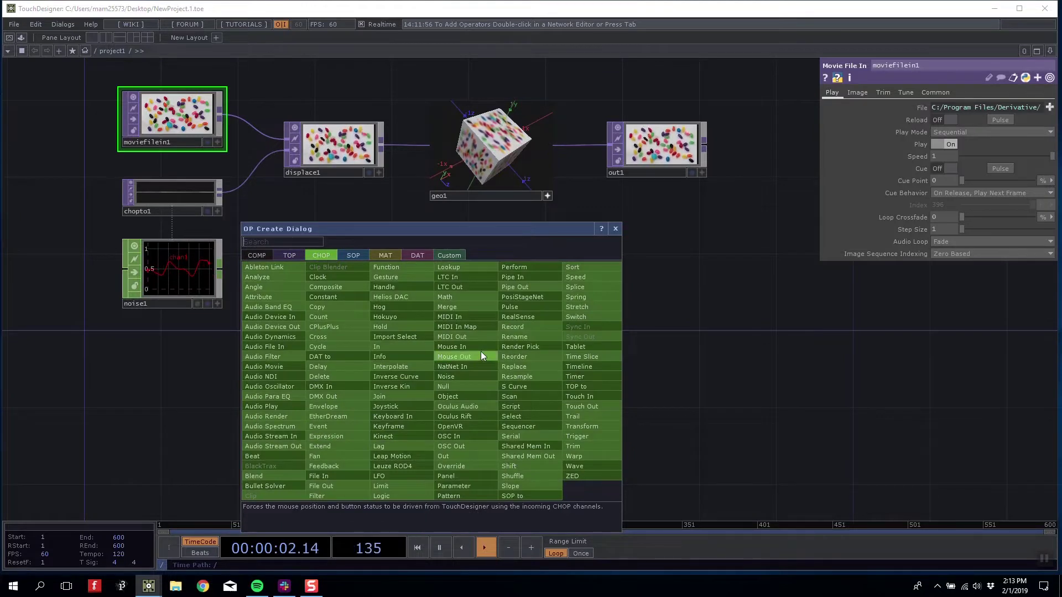
pyautogui.write('osc')
pyautogui.click(452, 436)
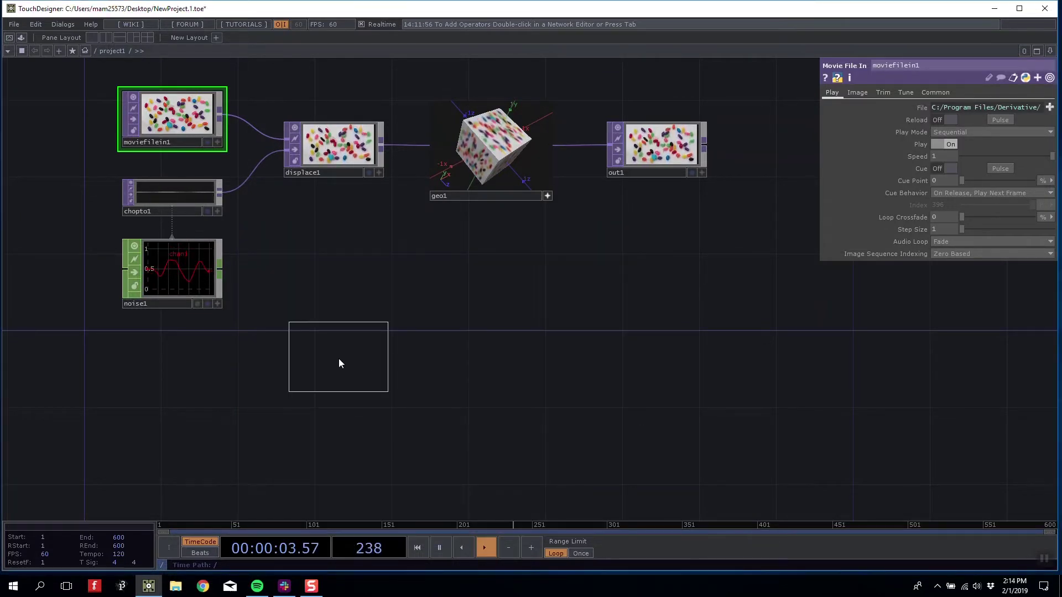
pyautogui.click(339, 358)
pyautogui.moveTo(367, 363); pyautogui.dragTo(387, 400)
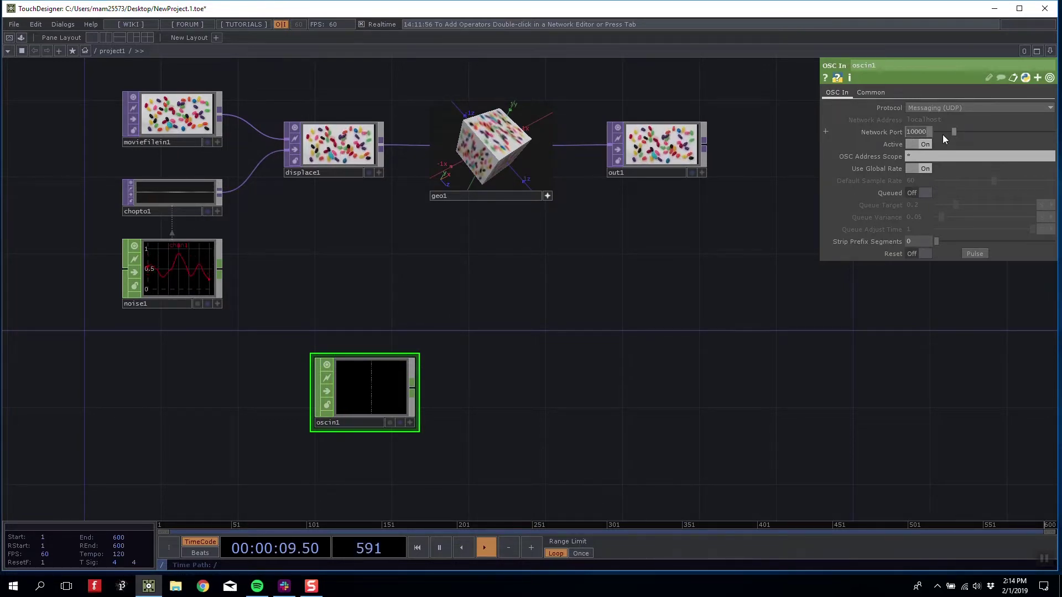
# - Set the OSC In CHOP's network port to 7000 and pulse its Reset parameter
pyautogui.write('70')
pyautogui.press('Return')
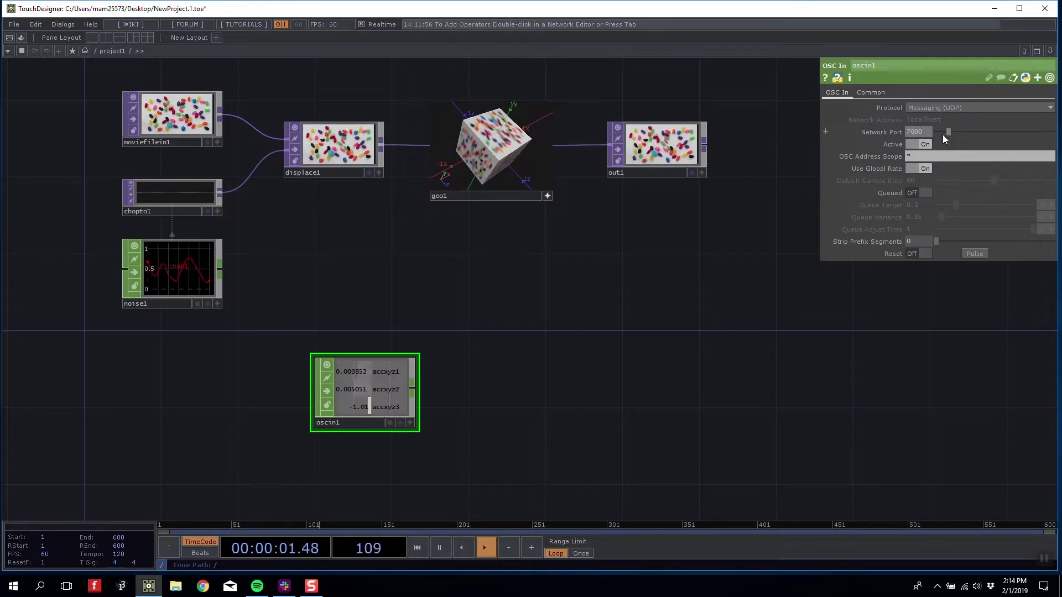
pyautogui.scroll(3, 431, 362)
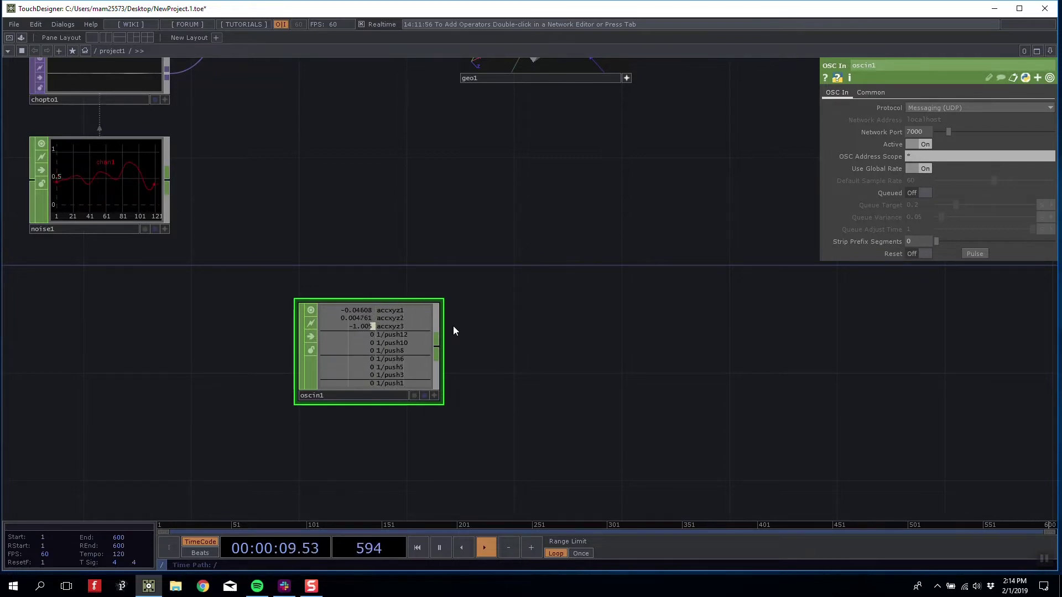
pyautogui.scroll(3, 443, 325)
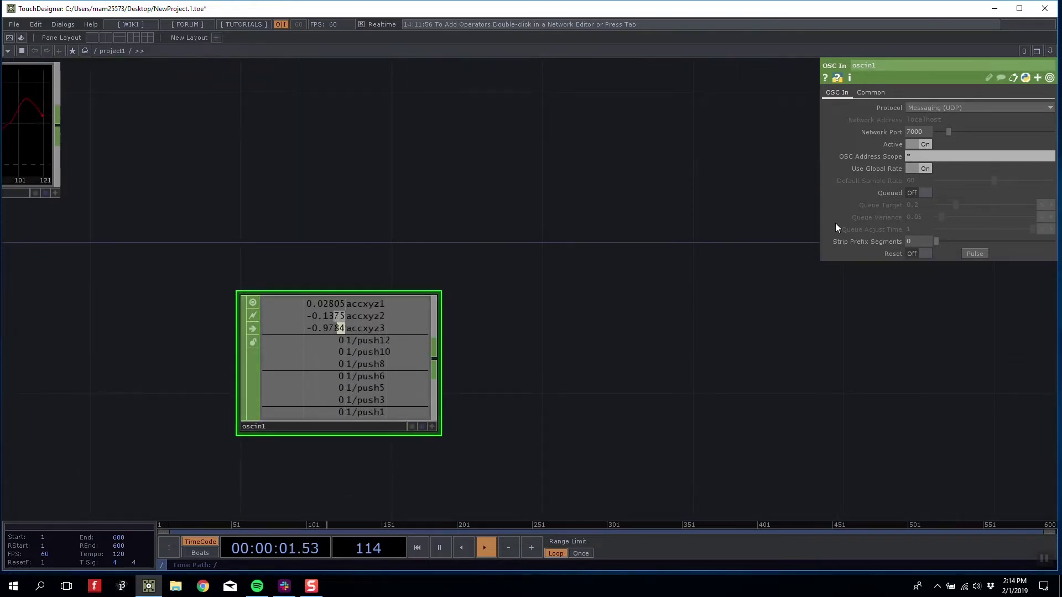
pyautogui.click(974, 253)
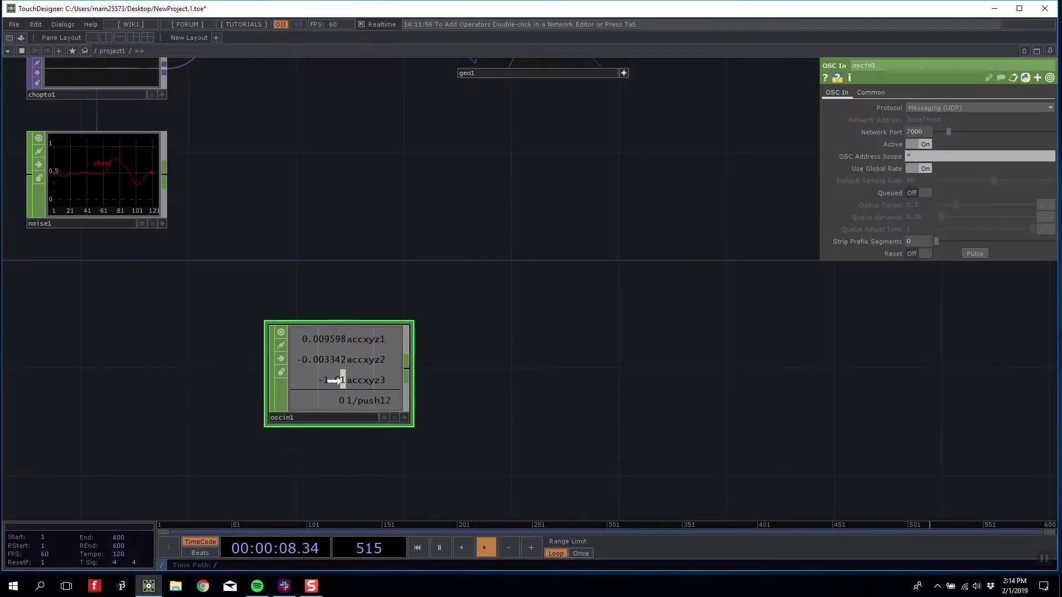
# - Delete all the default example operators, keeping only the OSC In CHOP
pyautogui.scroll(-2, 340, 376)
pyautogui.scroll(-3, 344, 366)
pyautogui.moveTo(320, 385); pyautogui.dragTo(292, 411)
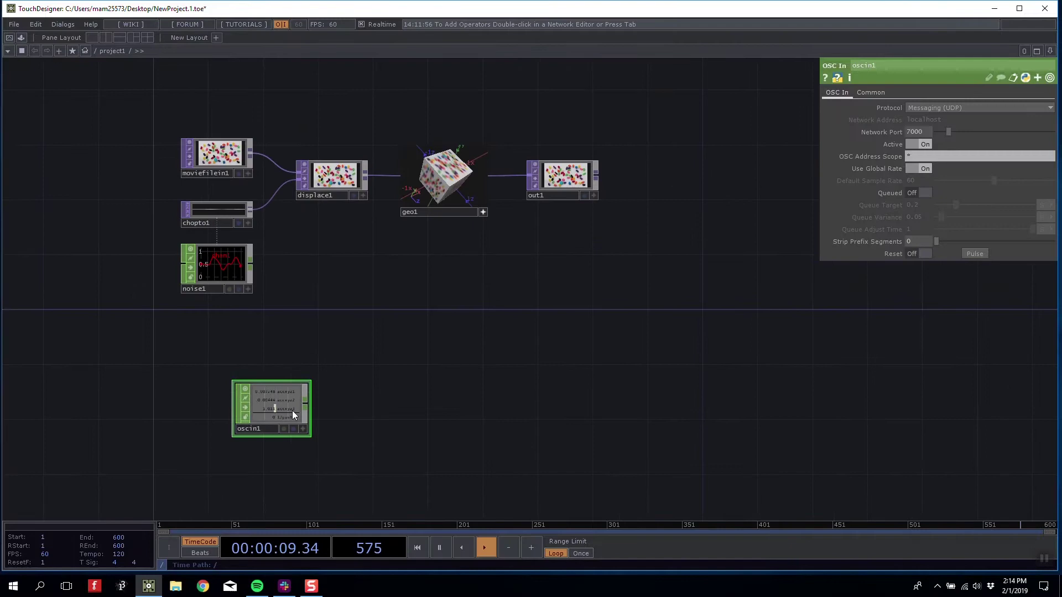
pyautogui.scroll(7, 300, 401)
pyautogui.scroll(-3, 308, 341)
pyautogui.scroll(3, 316, 338)
pyautogui.scroll(-4, 327, 339)
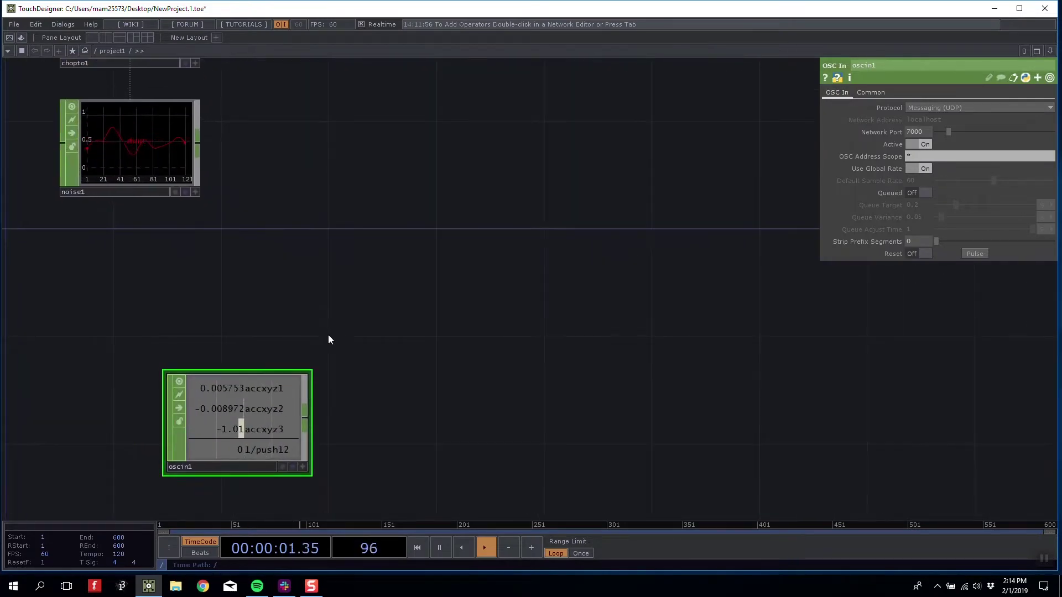
pyautogui.moveTo(616, 249); pyautogui.dragTo(194, 68, button='right')
pyautogui.press('Delete')
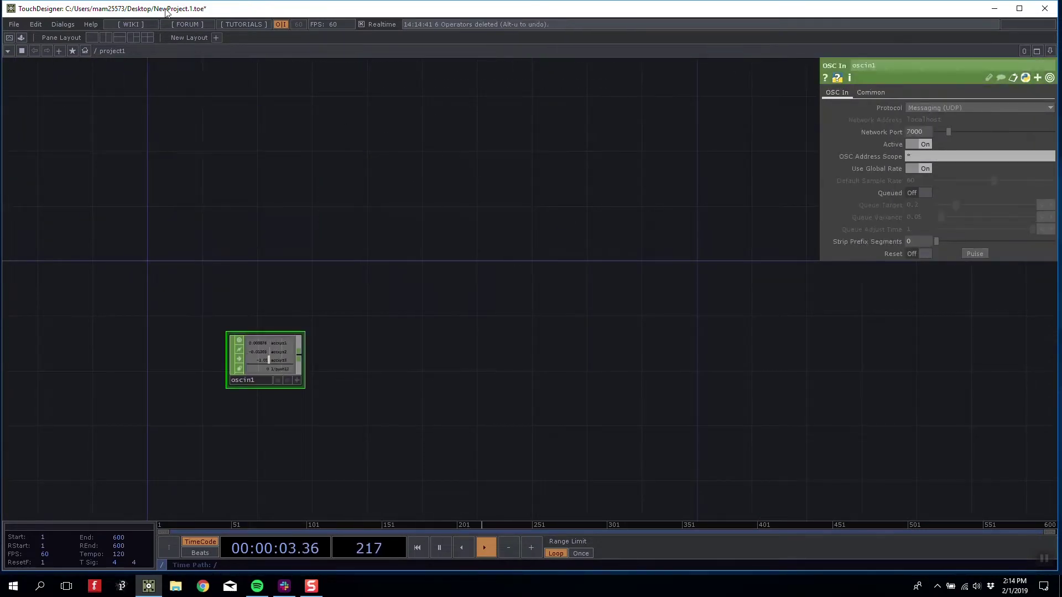
# - Switch to a three-pane layout with a Panel view above a Textport, and widen the network editor pane
pyautogui.click(137, 37)
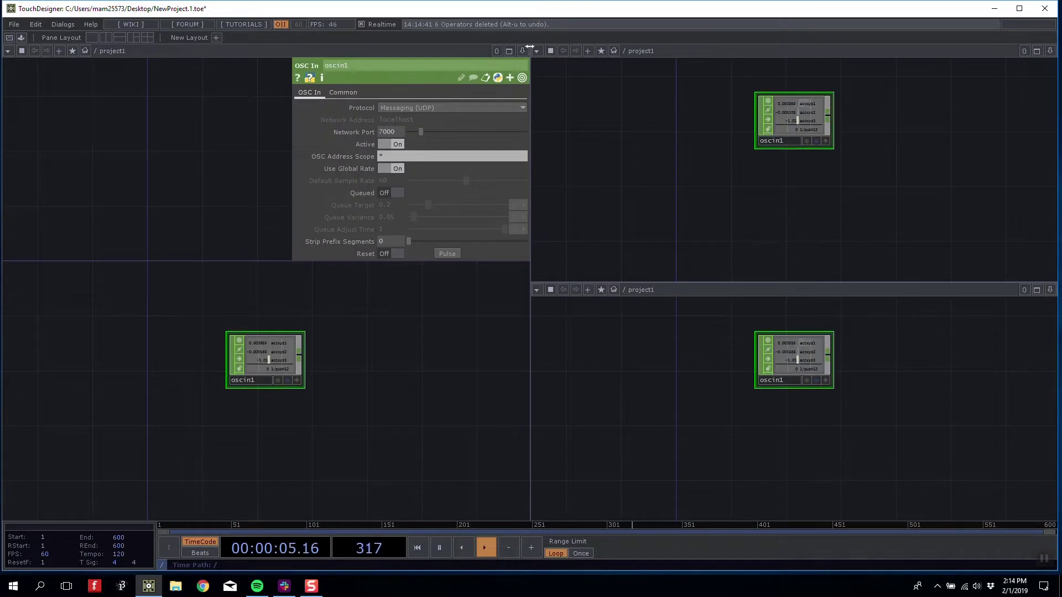
pyautogui.click(537, 50)
pyautogui.click(569, 115)
pyautogui.click(537, 290)
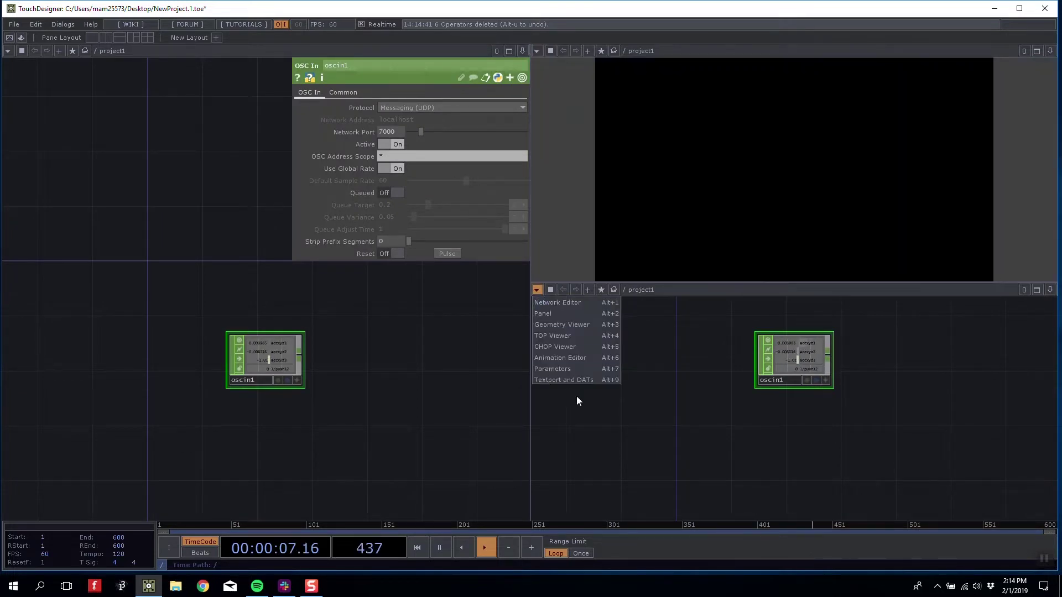
pyautogui.click(575, 382)
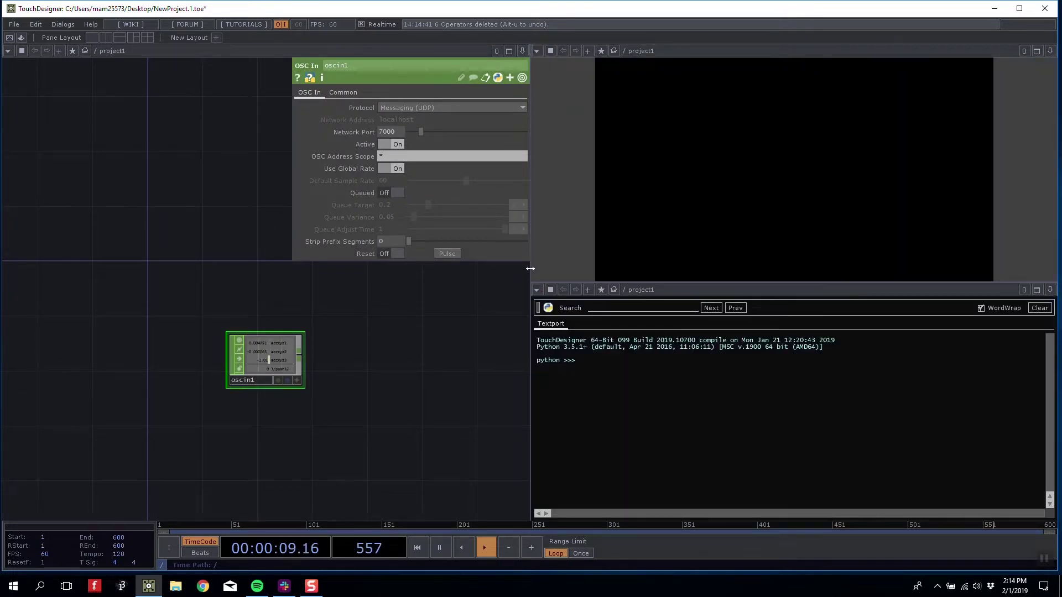
pyautogui.moveTo(531, 271); pyautogui.dragTo(734, 263)
pyautogui.moveTo(248, 163); pyautogui.dragTo(238, 189)
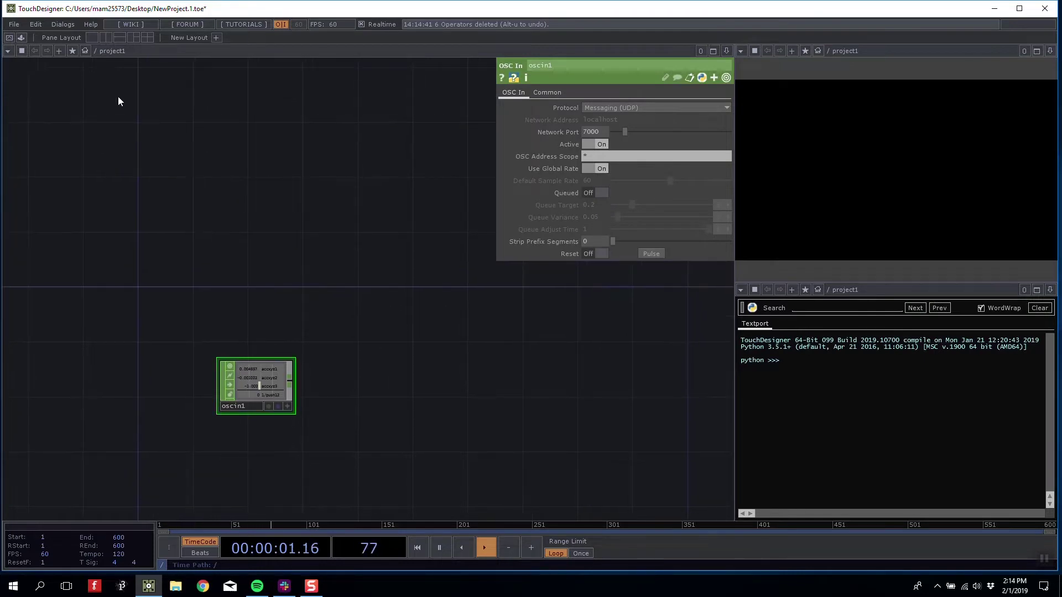
# - Add a Bullet Solver COMP above the OSC In CHOP
pyautogui.press('Tab')
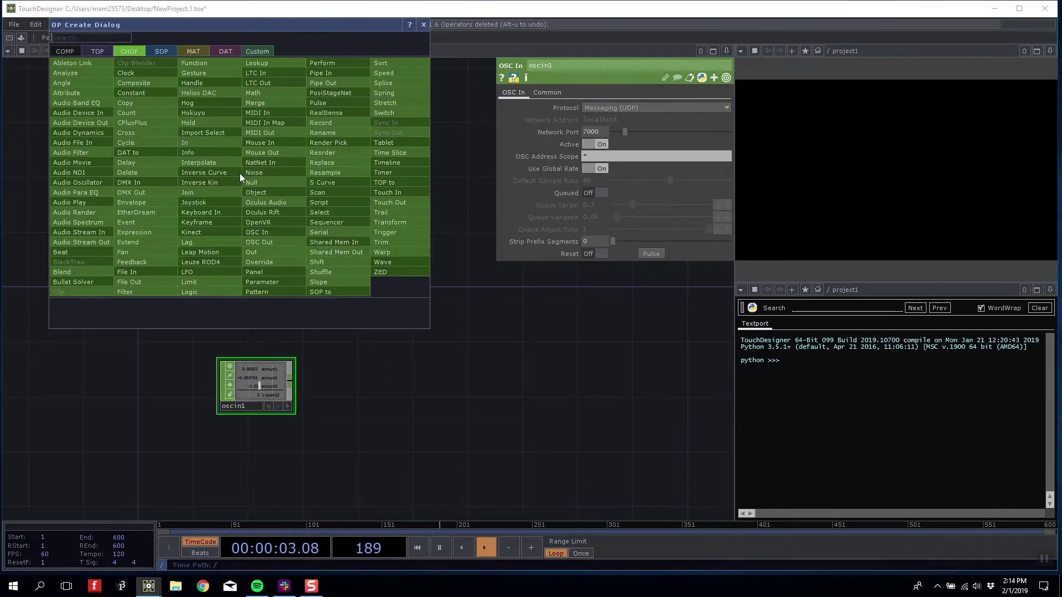
pyautogui.click(71, 51)
pyautogui.click(266, 83)
pyautogui.click(254, 193)
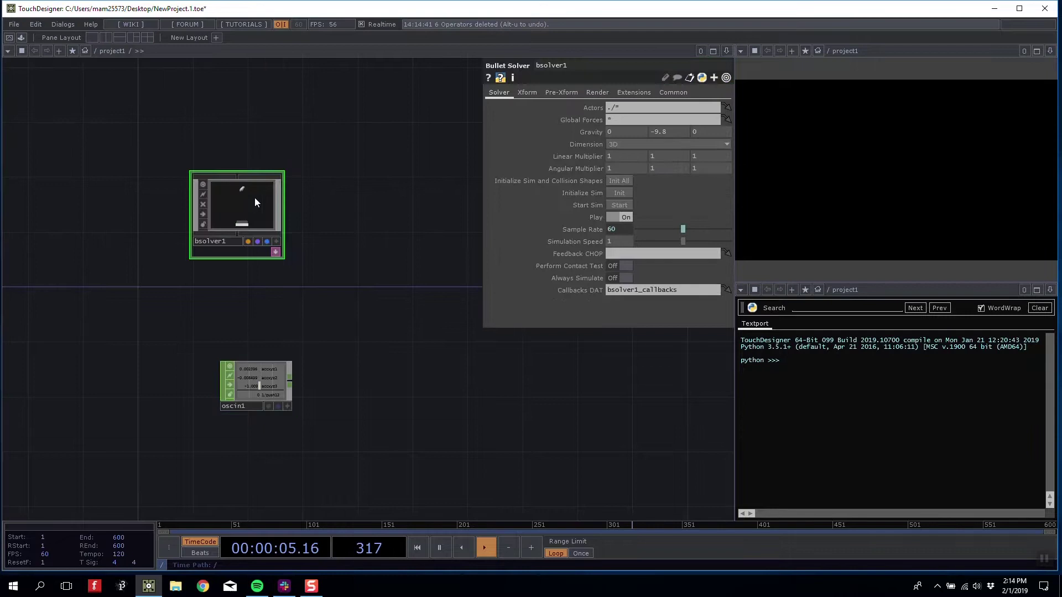
# - Add a Camera COMP beside the Bullet Solver and a Light COMP above the camera
pyautogui.press('Tab')
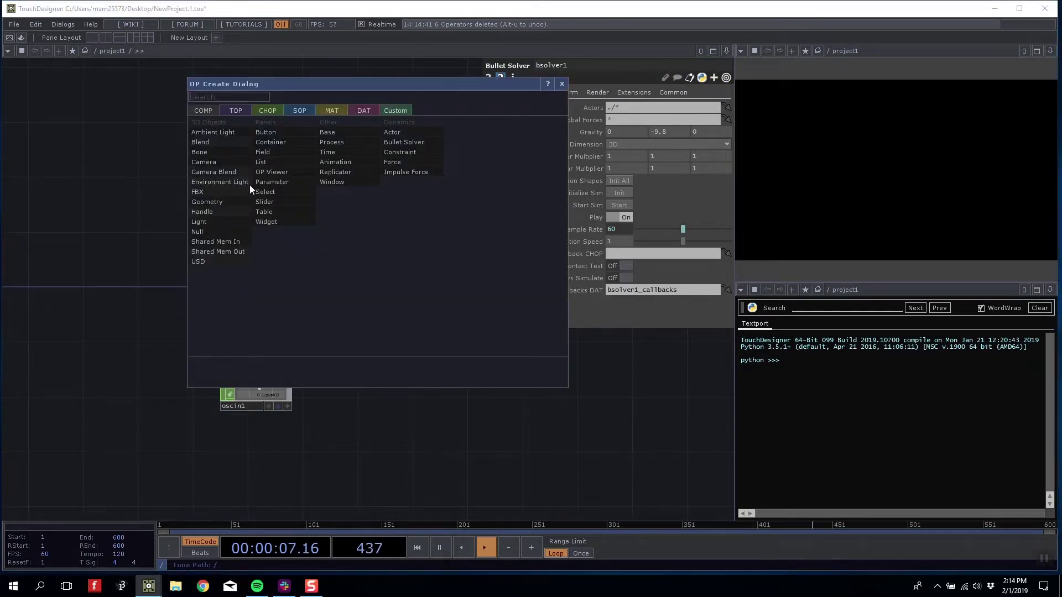
pyautogui.click(238, 170)
pyautogui.click(387, 195)
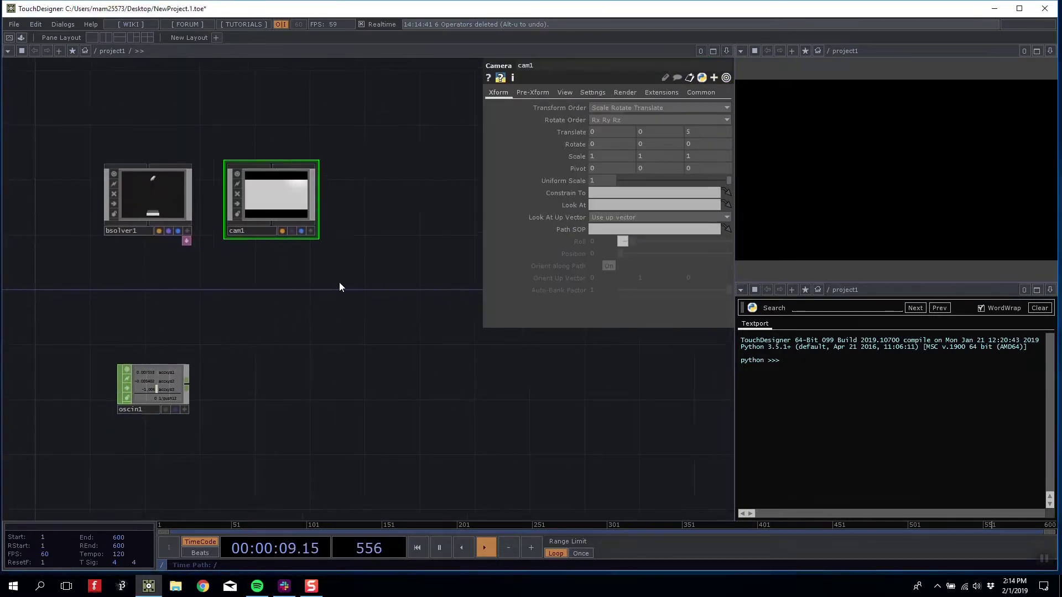
pyautogui.press('Tab')
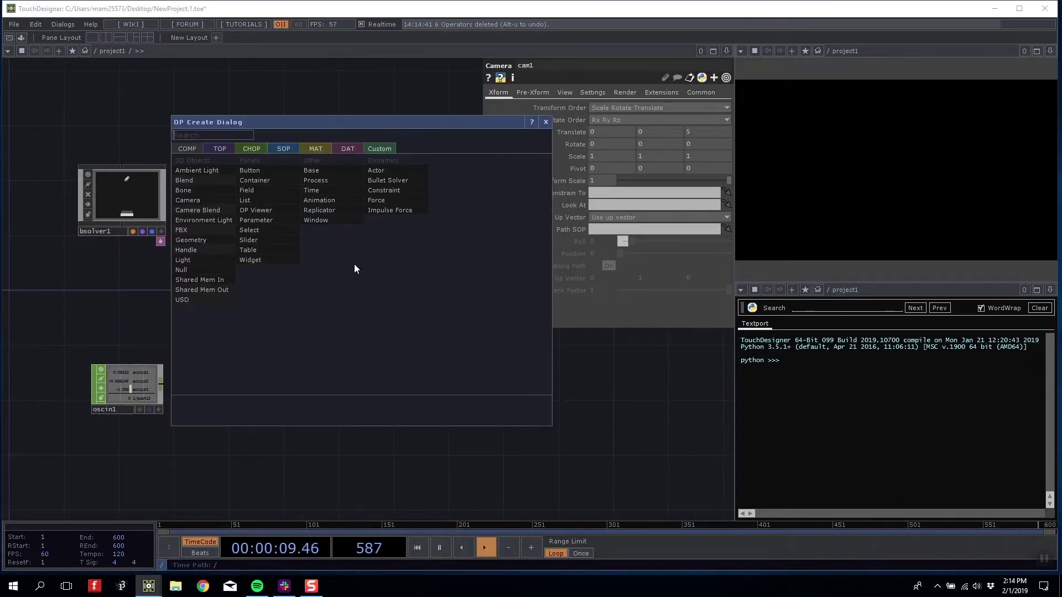
pyautogui.click(209, 259)
pyautogui.click(259, 105)
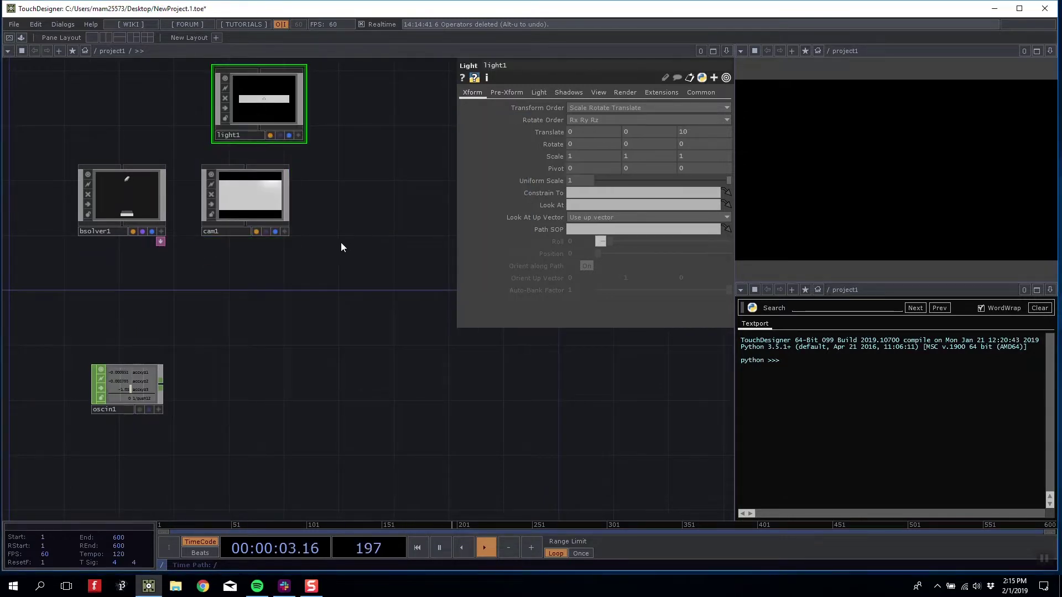
# - Add a Render TOP beside the camera
pyautogui.press('Tab')
pyautogui.click(210, 122)
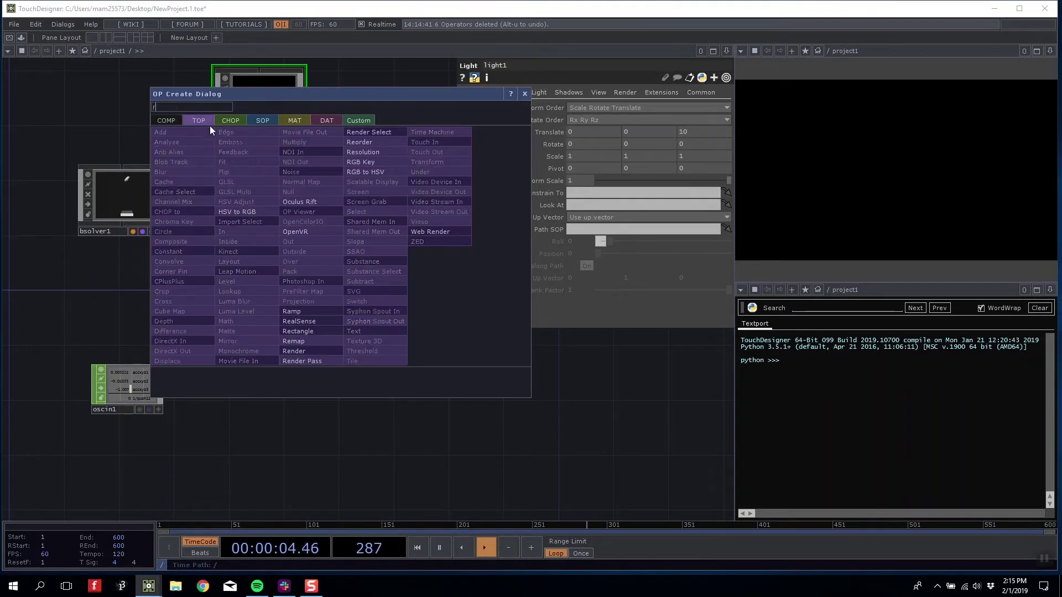
pyautogui.click(317, 347)
pyautogui.click(333, 267)
pyautogui.moveTo(333, 267); pyautogui.dragTo(373, 211)
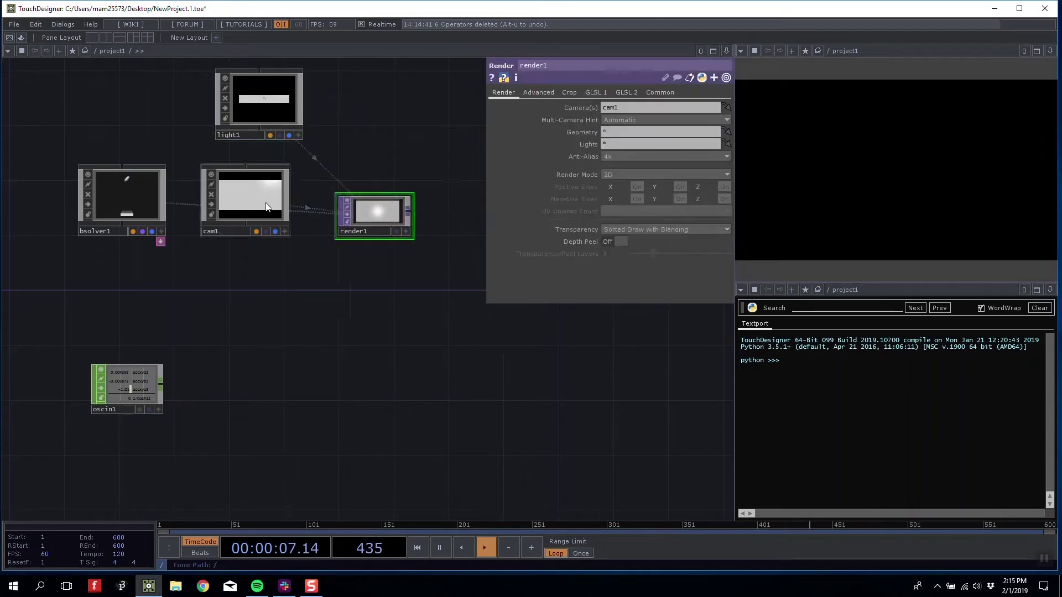
# - Move the camera to Y 2 and Z 10, and rotate it -10 degrees about X
pyautogui.click(266, 204)
pyautogui.moveTo(698, 132)
pyautogui.mouseDown(button='middle')
pyautogui.moveTo(686, 119)
pyautogui.moveTo(708, 115)
pyautogui.mouseUp(button='middle')
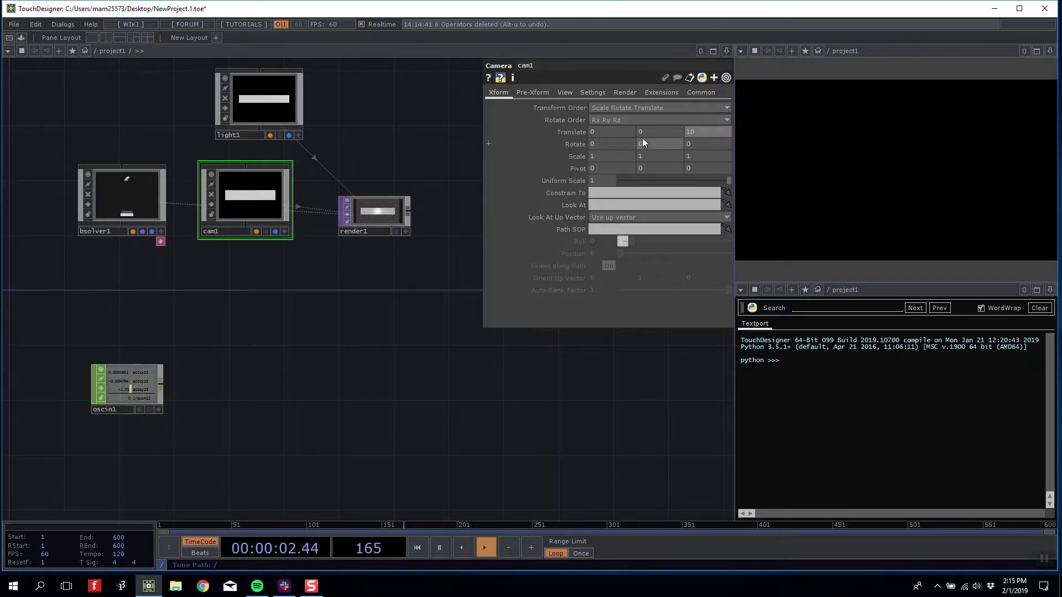
pyautogui.moveTo(642, 134); pyautogui.dragTo(600, 132, button='middle')
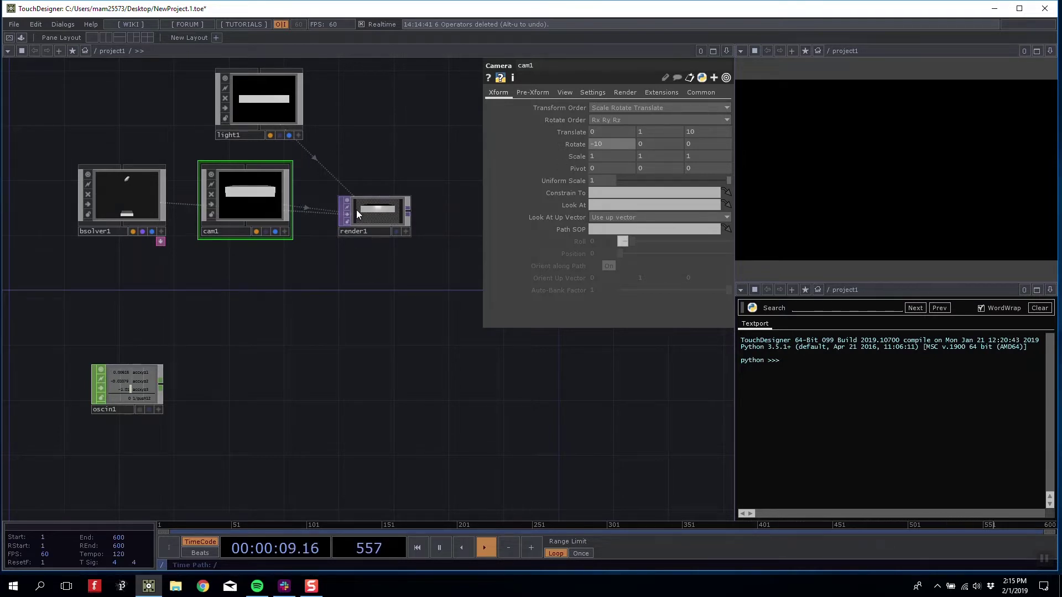
pyautogui.scroll(5, 356, 215)
pyautogui.moveTo(655, 131); pyautogui.dragTo(654, 120, button='middle')
pyautogui.moveTo(369, 263); pyautogui.dragTo(333, 276)
pyautogui.scroll(-3, 331, 267)
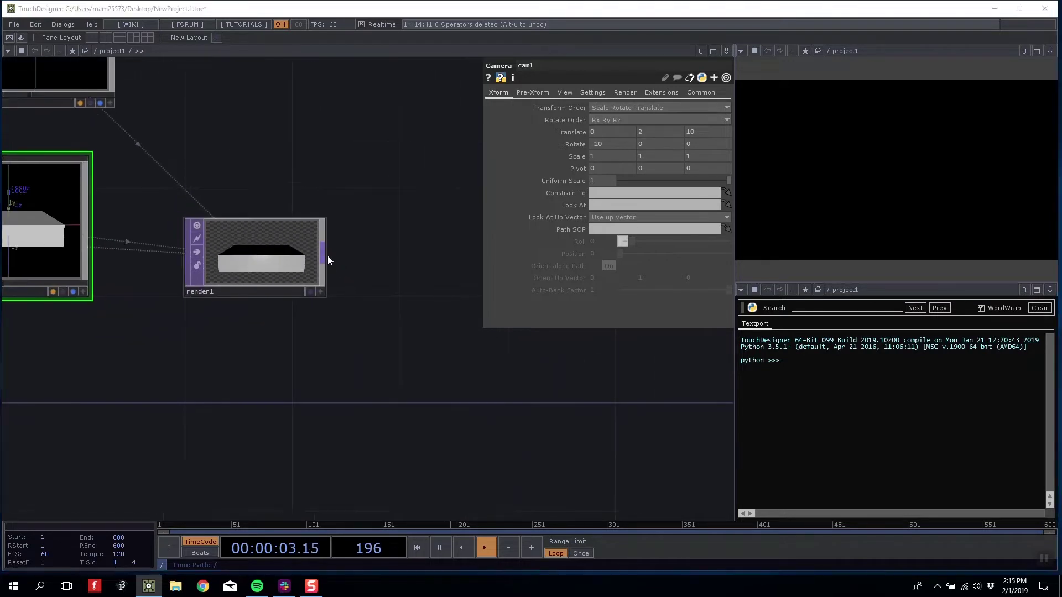
# - Add an Out TOP connected to the output of the Render TOP
pyautogui.rightClick(328, 257)
pyautogui.click(292, 243)
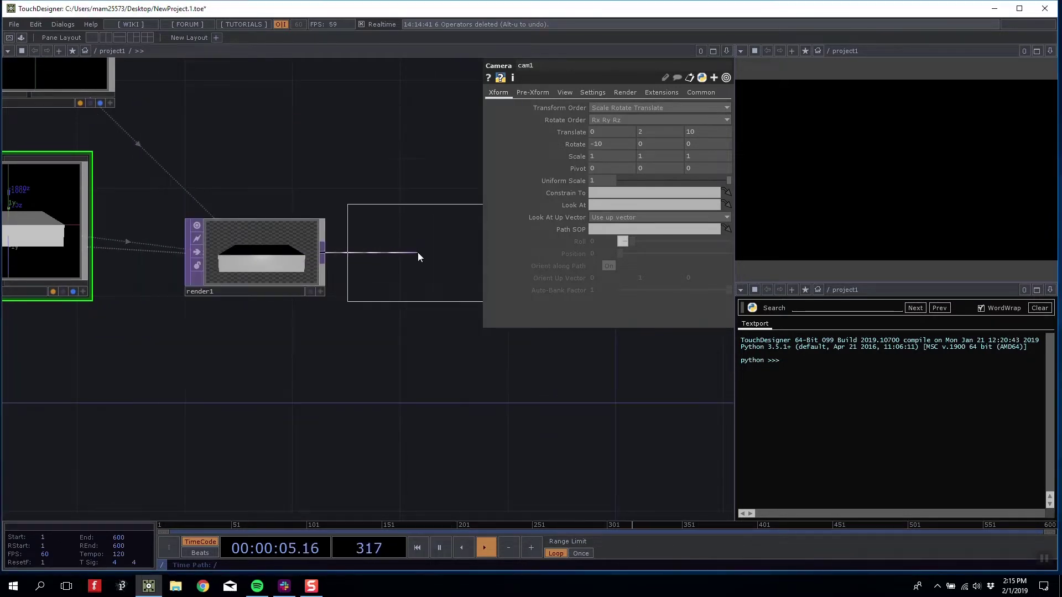
pyautogui.click(417, 254)
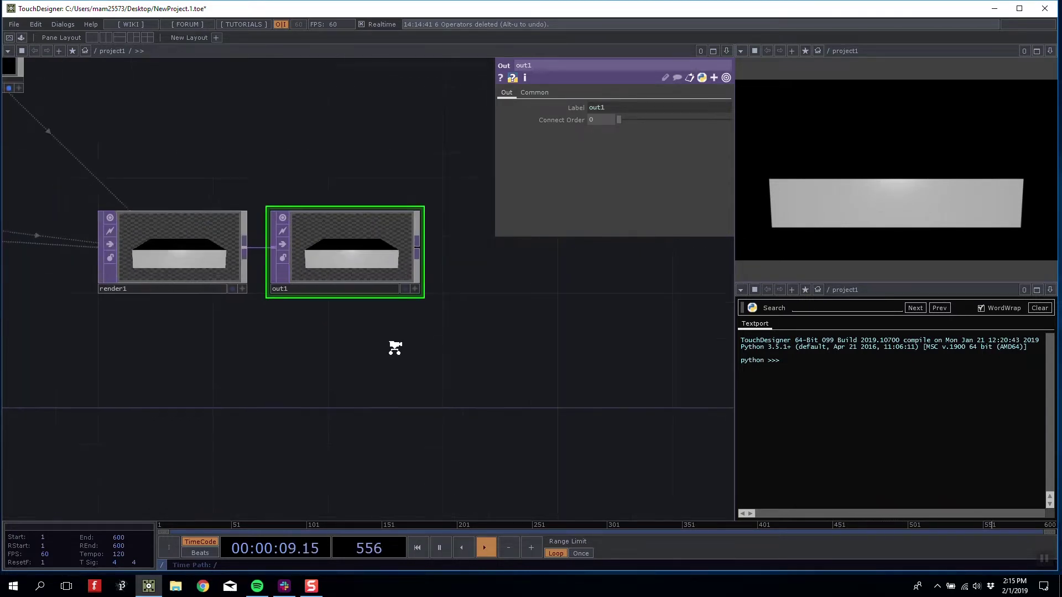
pyautogui.scroll(-4, 383, 366)
pyautogui.scroll(5, 400, 380)
pyautogui.scroll(-4, 443, 408)
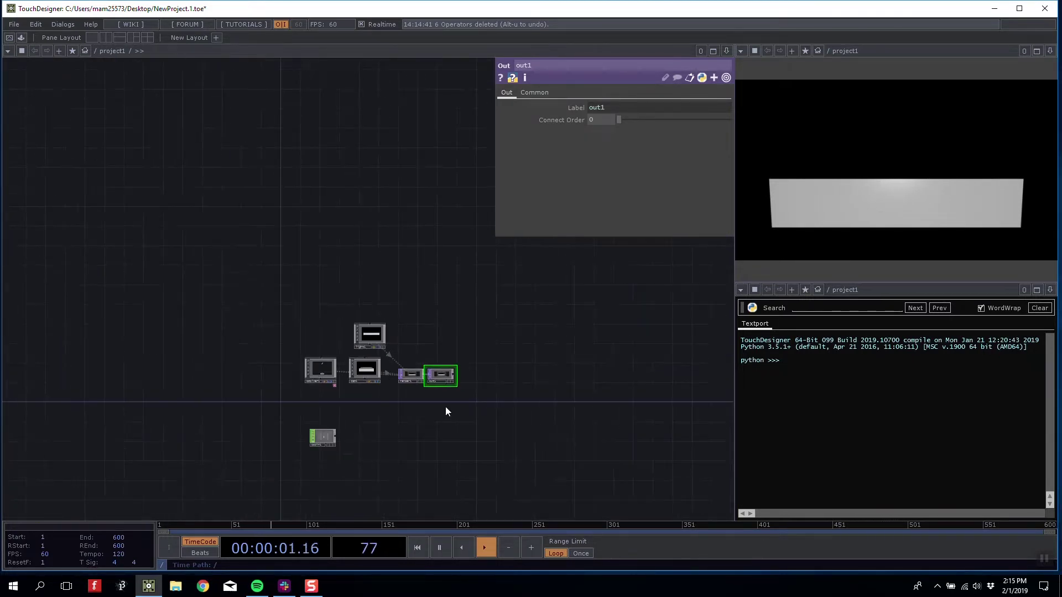
# - Move the OSC In CHOP closer, directly beneath the Bullet Solver
pyautogui.scroll(4, 441, 403)
pyautogui.moveTo(419, 386); pyautogui.dragTo(577, 328)
pyautogui.scroll(-2, 485, 412)
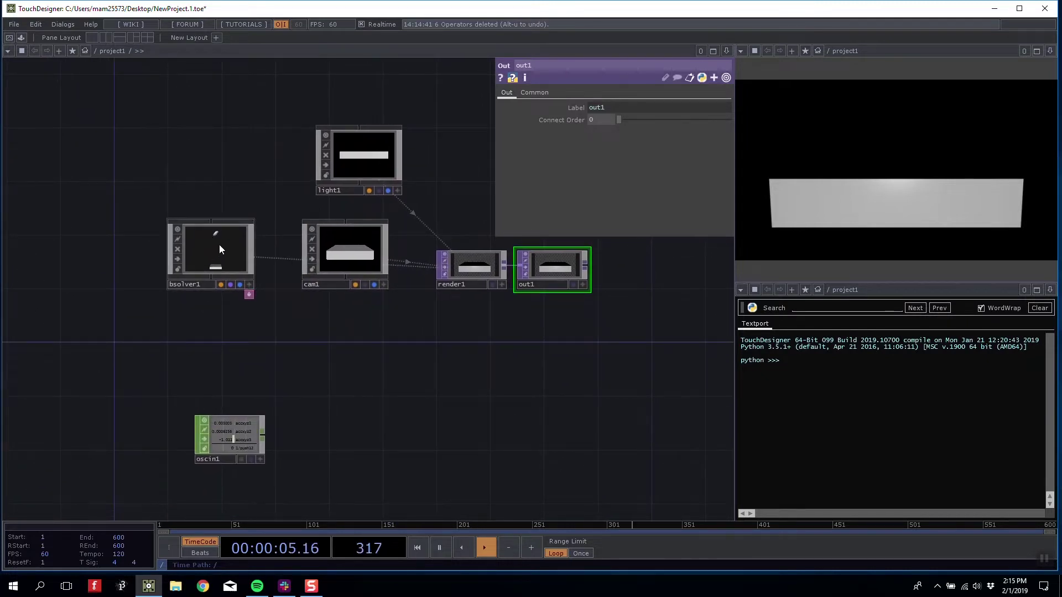
pyautogui.scroll(2, 217, 243)
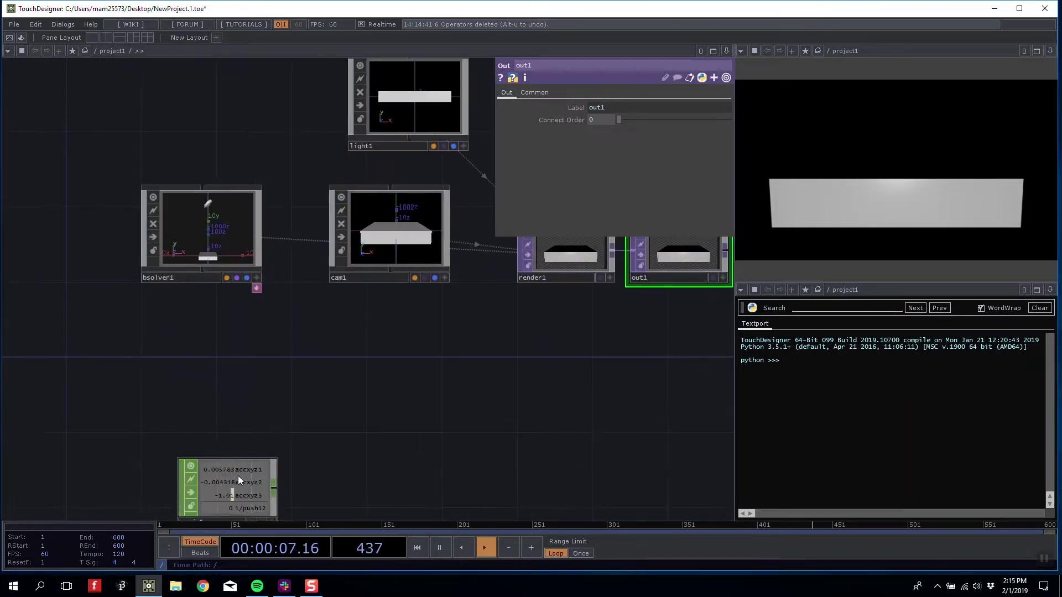
pyautogui.moveTo(238, 476); pyautogui.dragTo(201, 420)
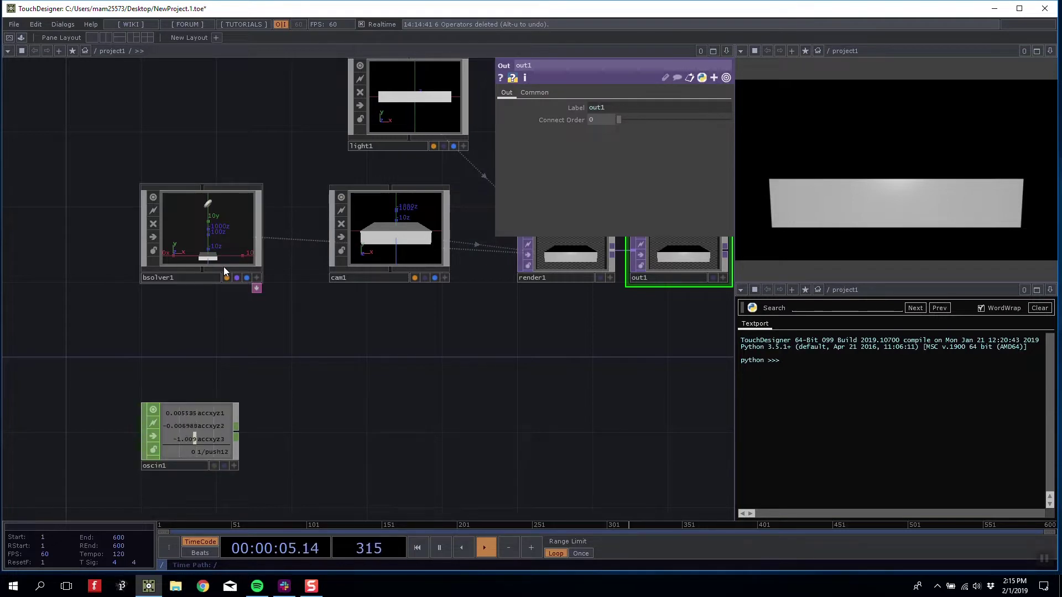
# - Inside the Bullet Solver, delete the two default actors and place a new Actor COMP
pyautogui.press('i')
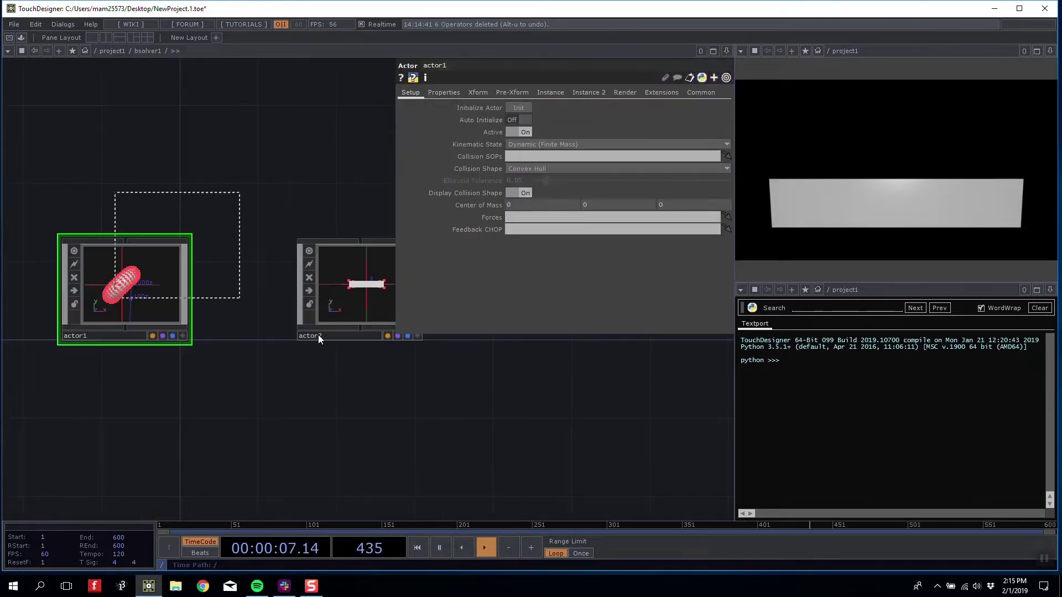
pyautogui.press('Delete')
pyautogui.press('Tab')
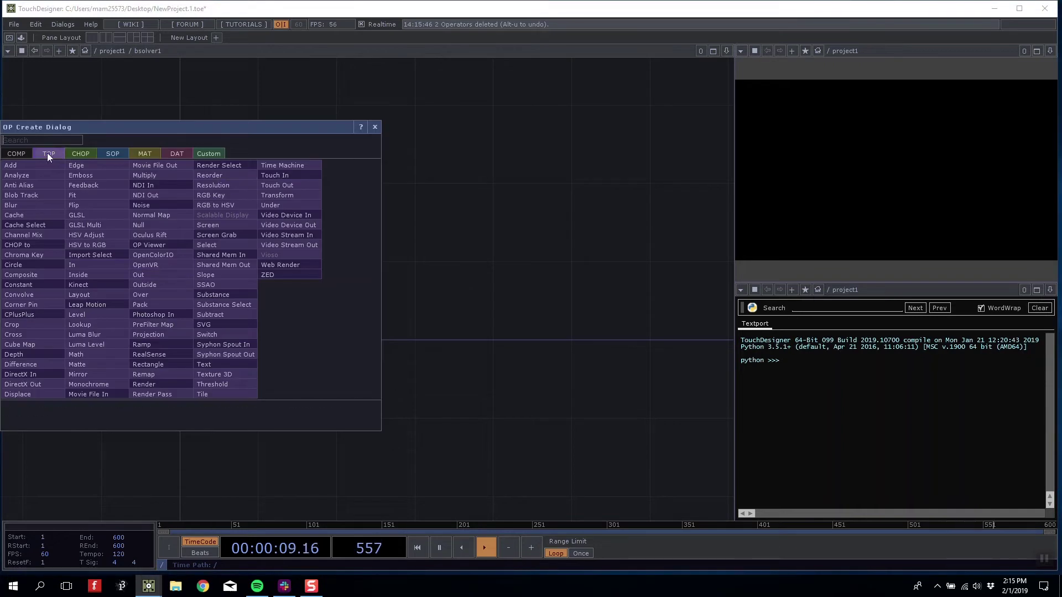
pyautogui.click(14, 157)
pyautogui.click(225, 177)
pyautogui.click(243, 230)
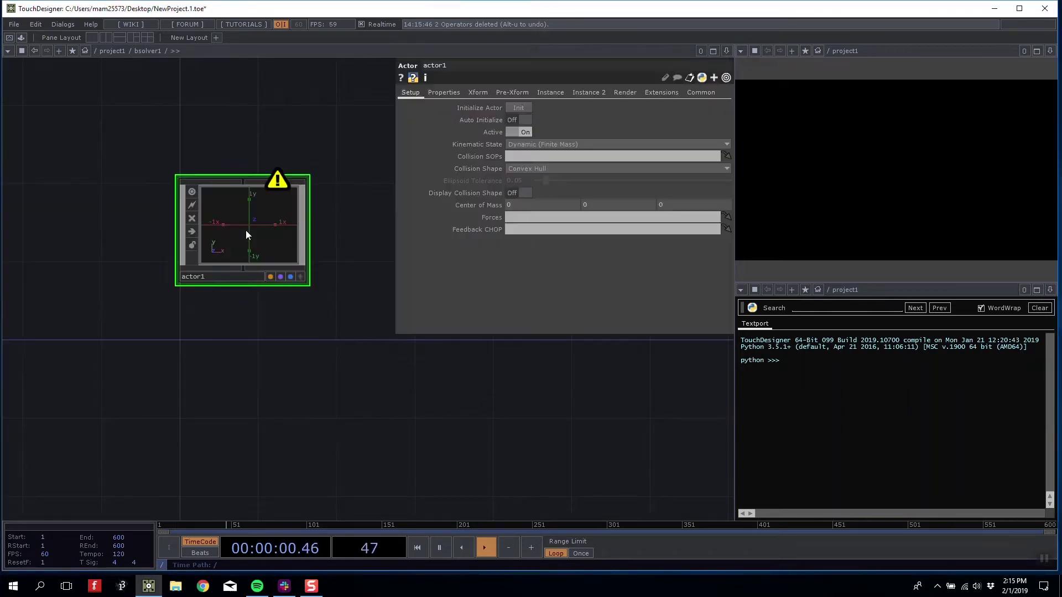
# - Rename the actor as floor and set its kinematic state to Static (Infinite Mass)
pyautogui.doubleClick(231, 278)
pyautogui.write('floor')
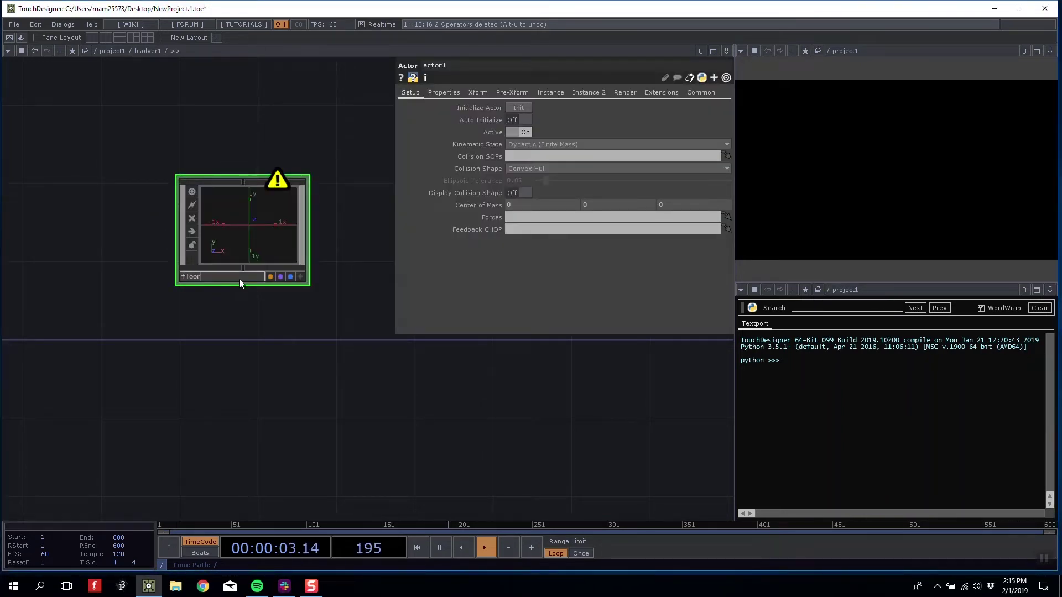
pyautogui.press('Return')
pyautogui.moveTo(379, 444); pyautogui.dragTo(389, 436)
pyautogui.click(530, 144)
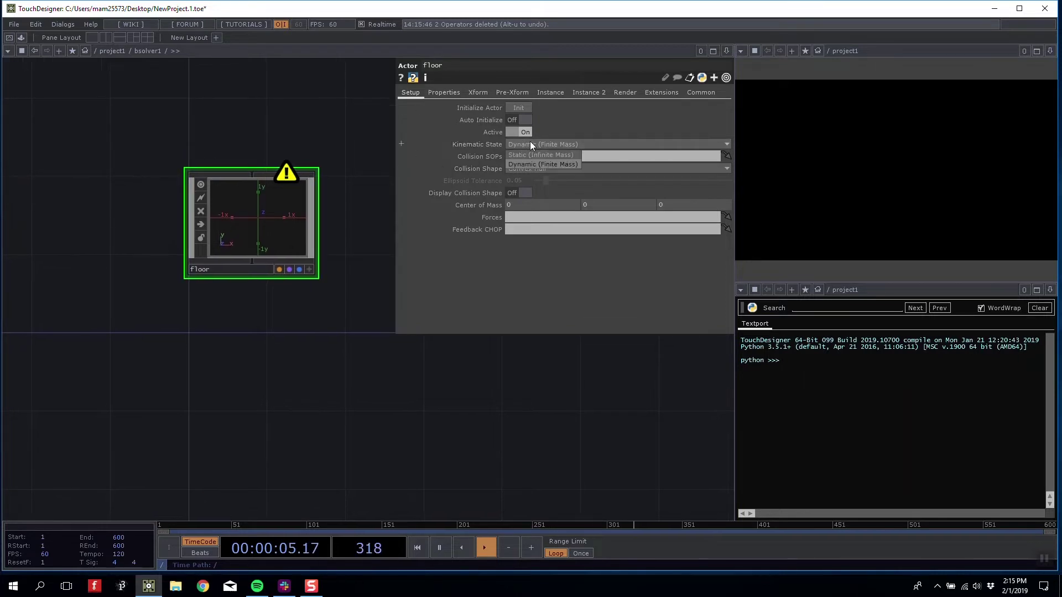
pyautogui.click(536, 156)
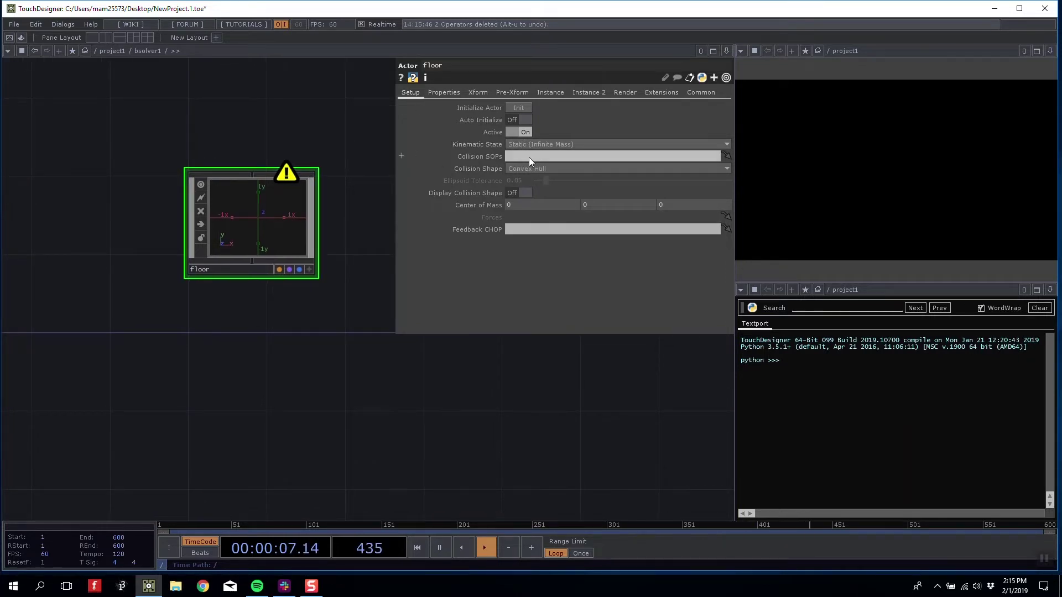
# - Add a Box SOP inside the floor actor's network
pyautogui.press('i')
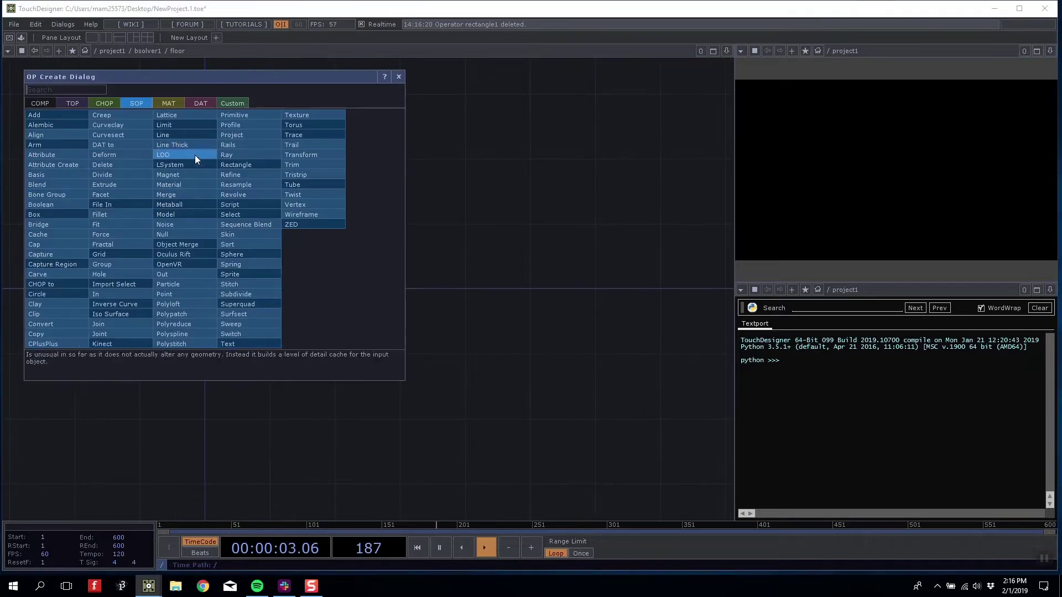
pyautogui.write('box')
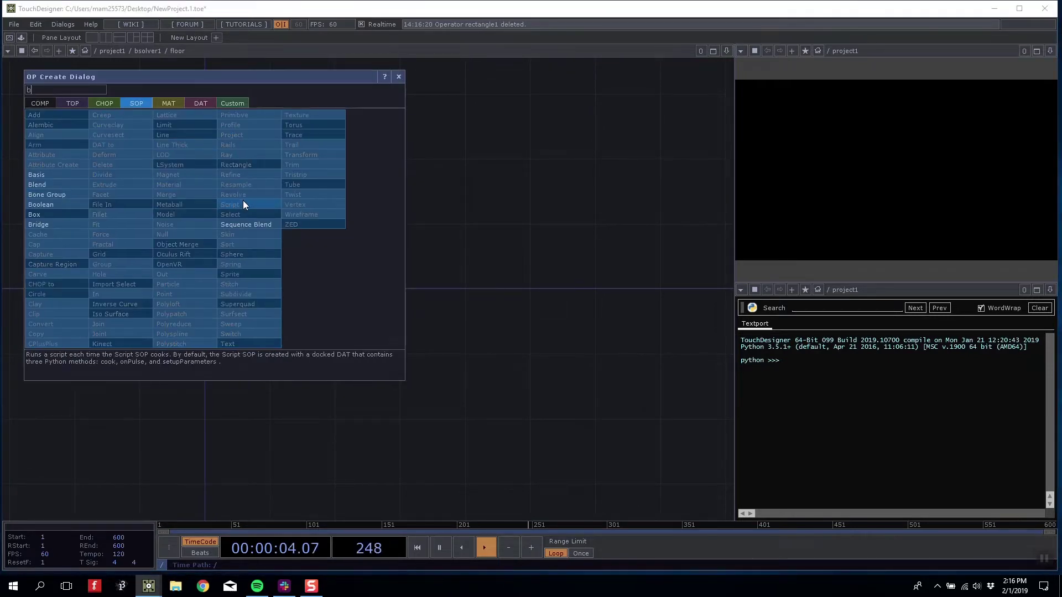
pyautogui.click(86, 214)
pyautogui.click(217, 218)
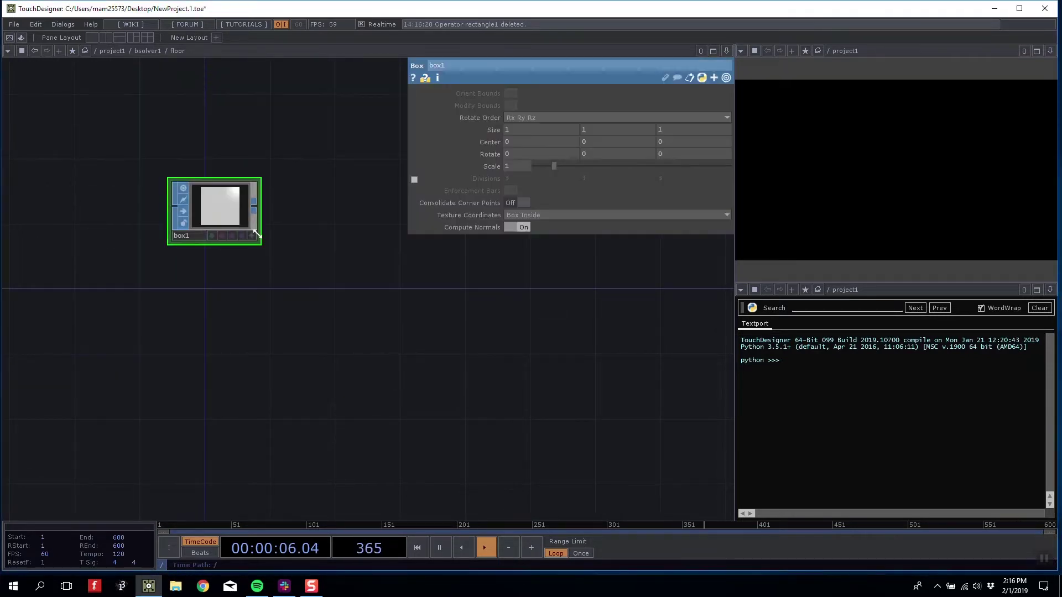
# - Connect a Null SOP to the box's output, spaced well apart, and turn on its render and display flags
pyautogui.rightClick(260, 208)
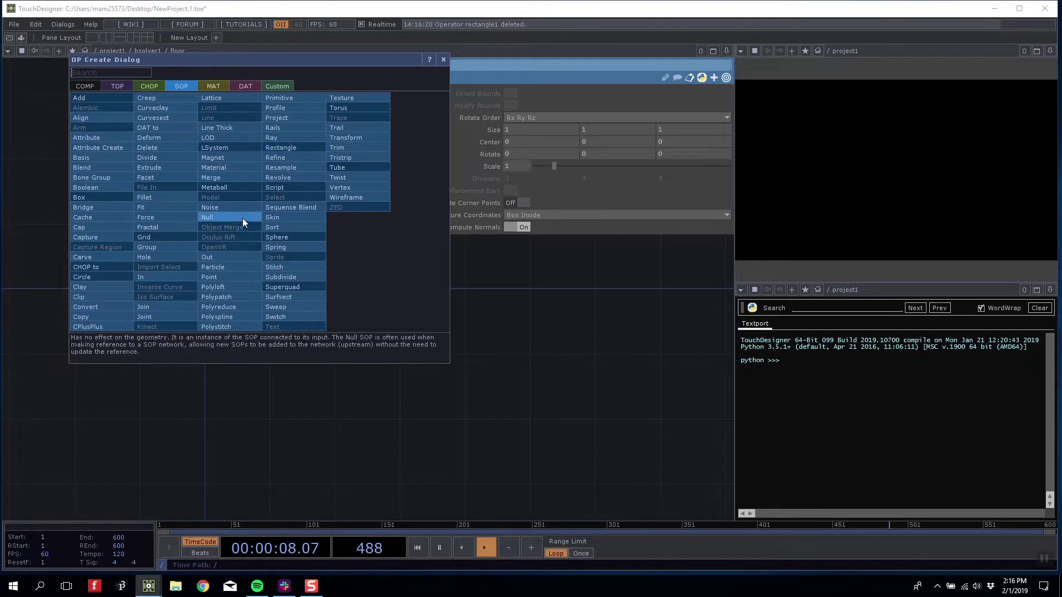
pyautogui.click(242, 217)
pyautogui.click(378, 246)
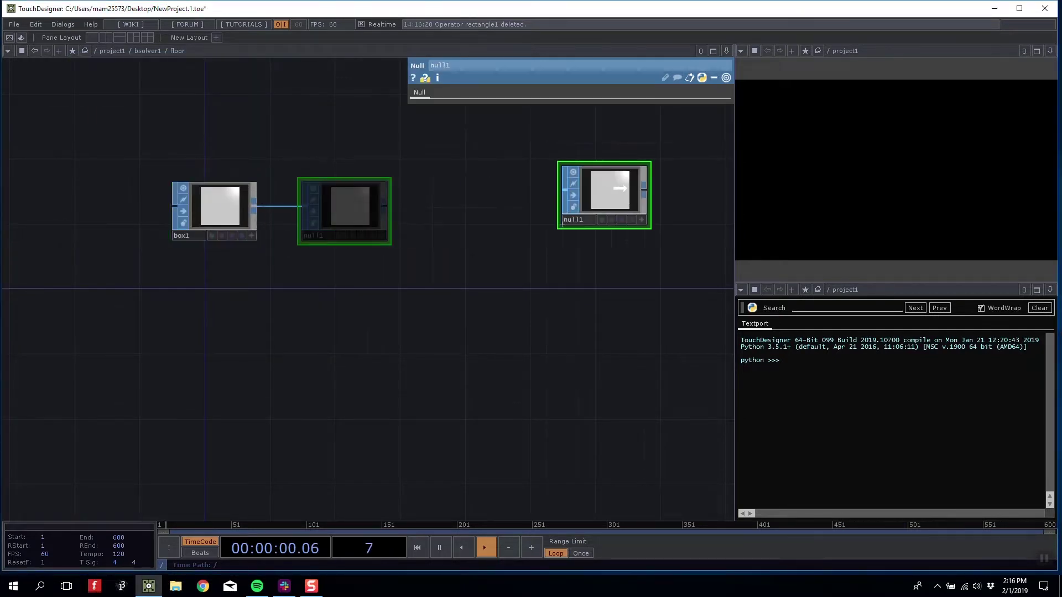
pyautogui.moveTo(636, 221); pyautogui.dragTo(590, 213)
pyautogui.click(591, 220)
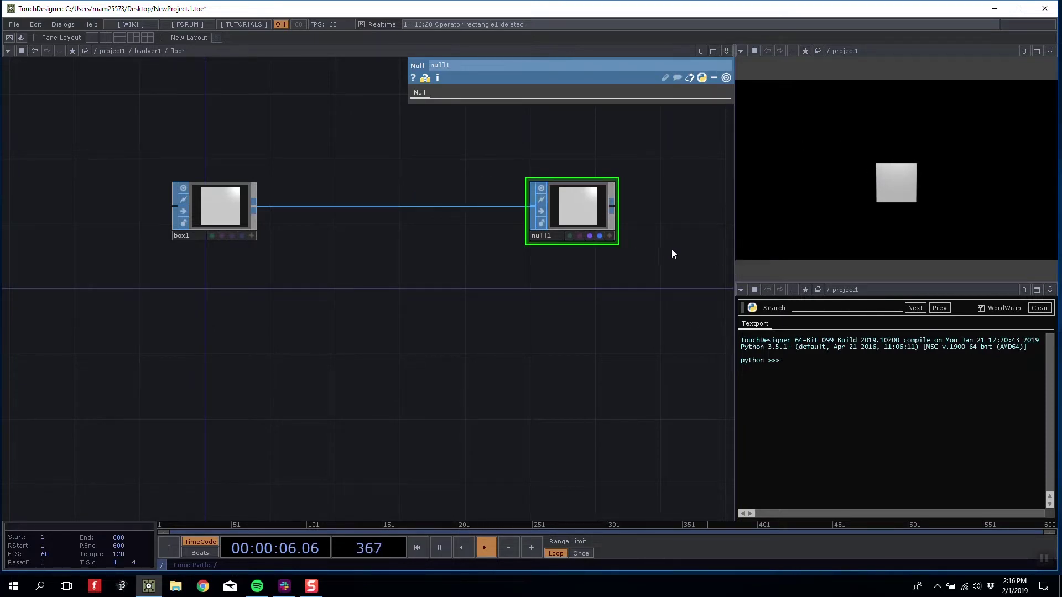
# - Insert a Transform SOP on the connection between the box and the null
pyautogui.click(241, 204)
pyautogui.rightClick(332, 206)
pyautogui.click(351, 204)
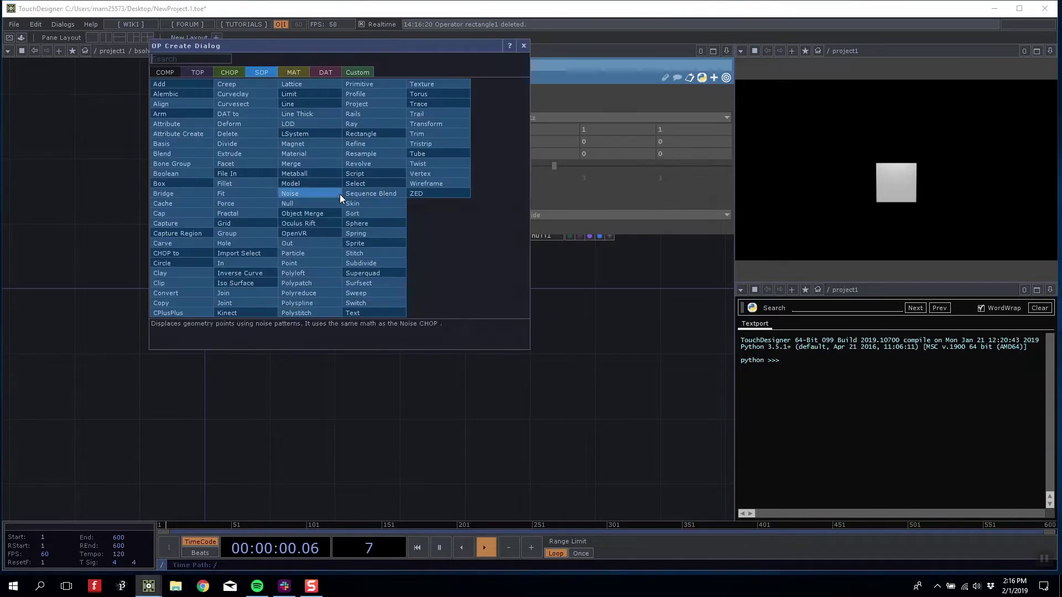
pyautogui.click(457, 121)
pyautogui.click(386, 218)
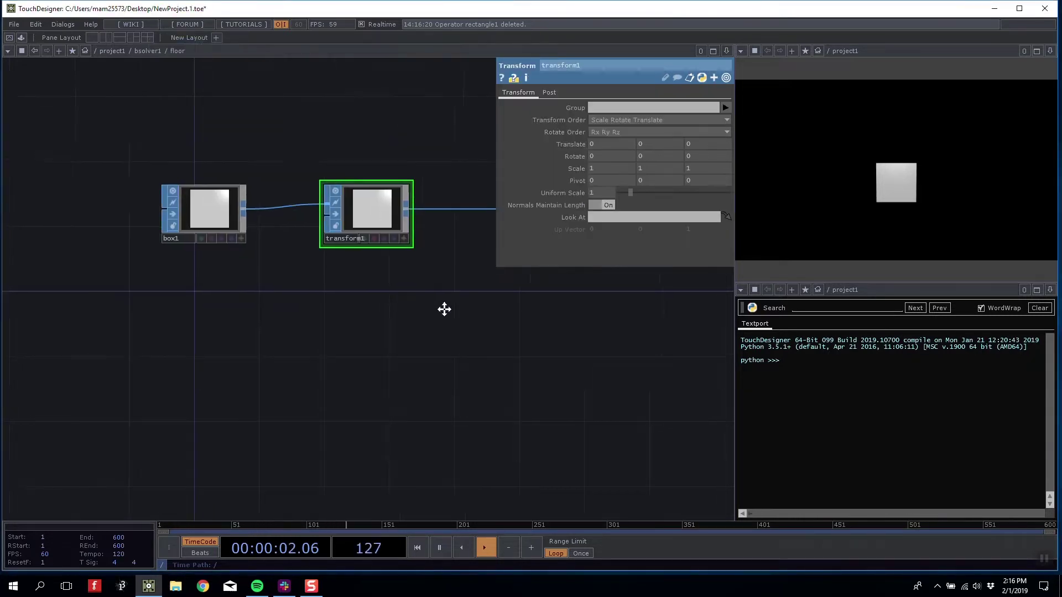
# - Scale the box with the transform to 5 in X, 0.3 in Y and 5 in Z
pyautogui.moveTo(608, 170); pyautogui.dragTo(685, 150, button='middle')
pyautogui.moveTo(609, 168); pyautogui.dragTo(569, 169)
pyautogui.write('5')
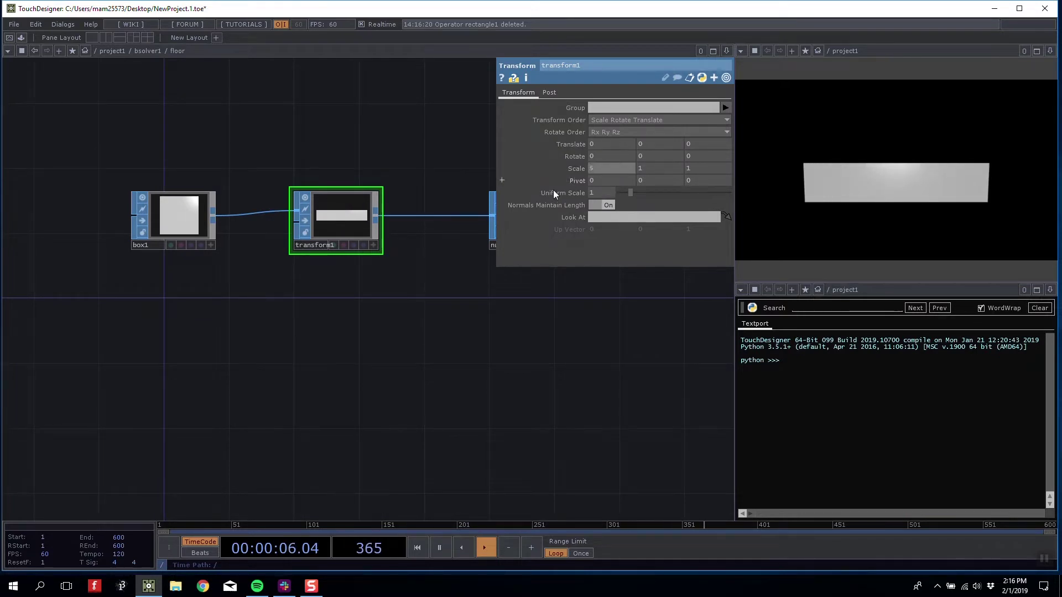
pyautogui.press('Return')
pyautogui.moveTo(652, 170); pyautogui.dragTo(622, 172)
pyautogui.moveTo(654, 167); pyautogui.dragTo(721, 168, button='middle')
pyautogui.click(708, 168)
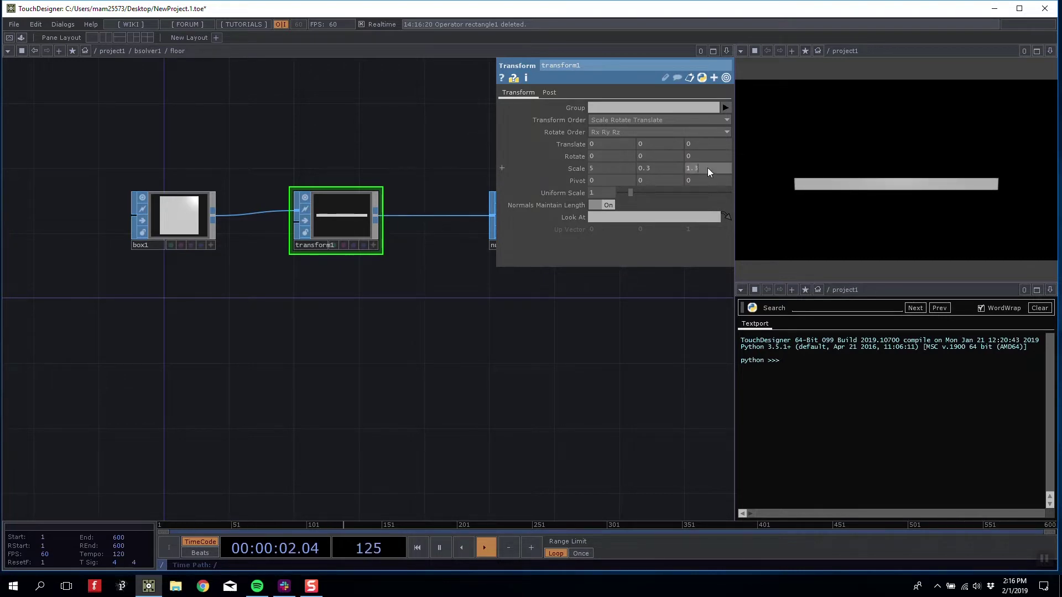
pyautogui.write('5')
pyautogui.click(588, 404)
# - Return to the Bullet Solver network and activate the floor actor's viewer to examine the slab from an angle
pyautogui.scroll(-5, 594, 392)
pyautogui.scroll(-5, 586, 394)
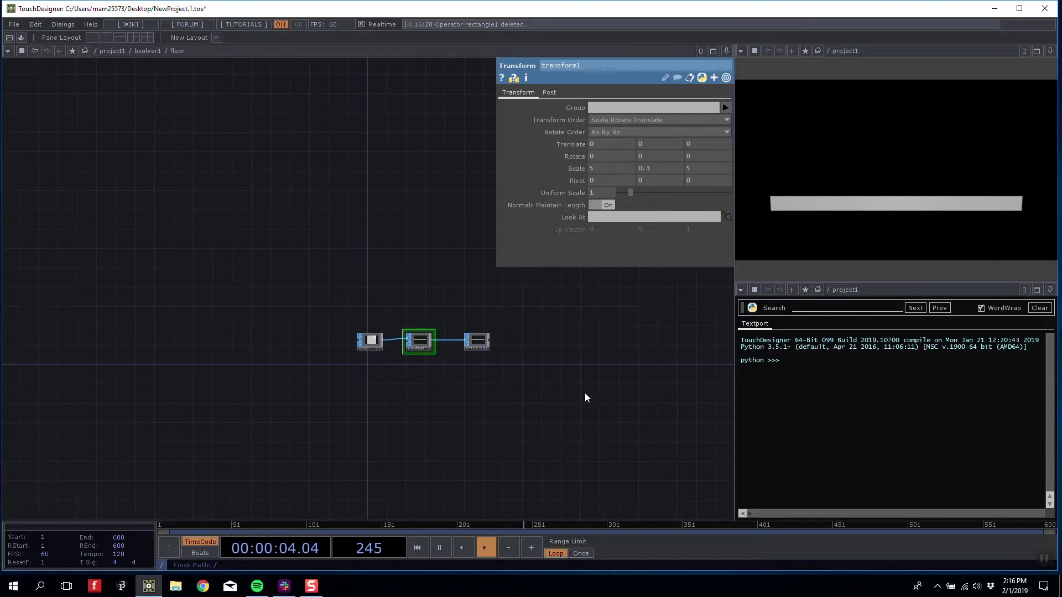
pyautogui.moveTo(537, 519); pyautogui.dragTo(525, 519)
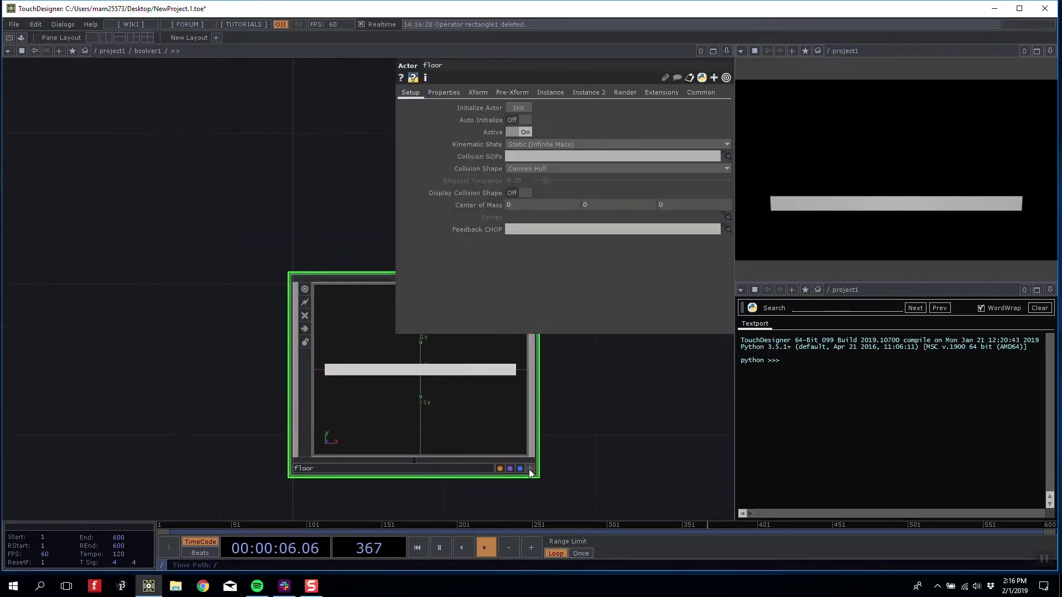
pyautogui.click(530, 470)
pyautogui.moveTo(477, 387); pyautogui.dragTo(412, 432)
pyautogui.moveTo(569, 416); pyautogui.dragTo(387, 404)
pyautogui.moveTo(318, 390); pyautogui.dragTo(277, 390)
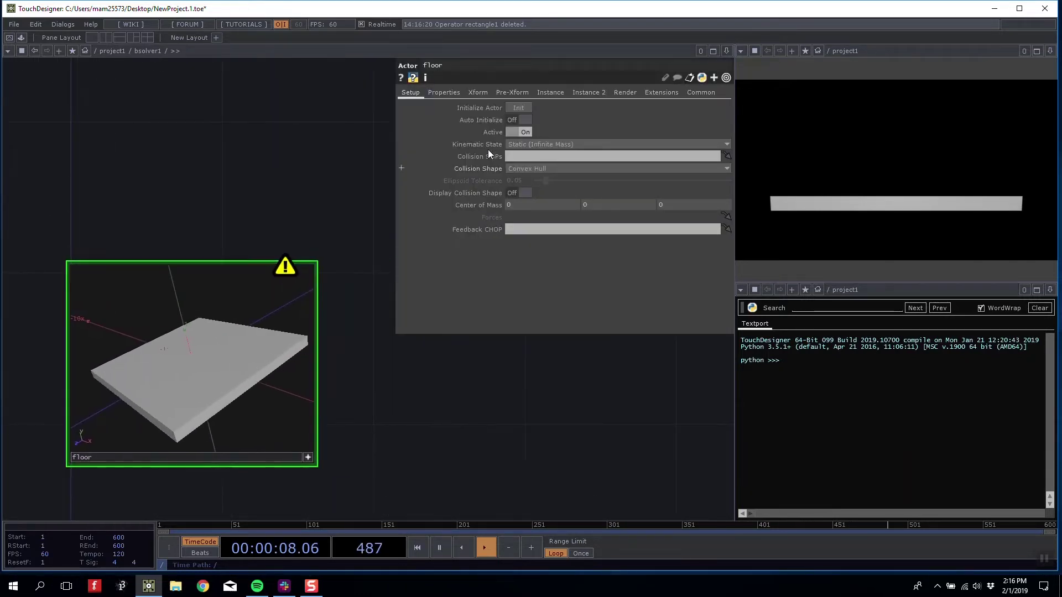
# - Turn on Auto Initialize and Display Collision Shape for the floor actor
pyautogui.click(519, 119)
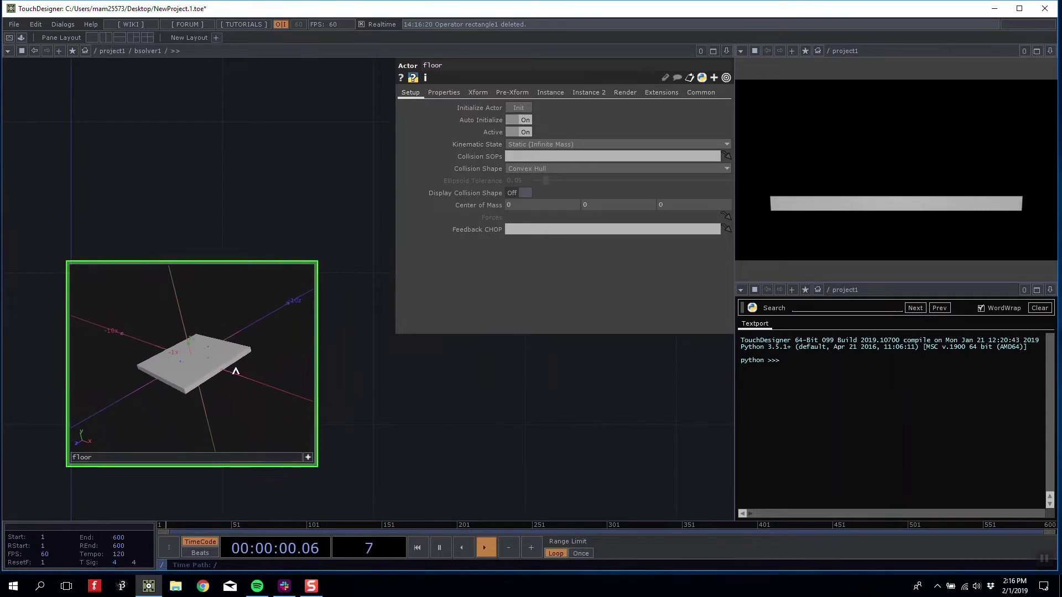
pyautogui.scroll(5, 303, 396)
pyautogui.scroll(-2, 303, 396)
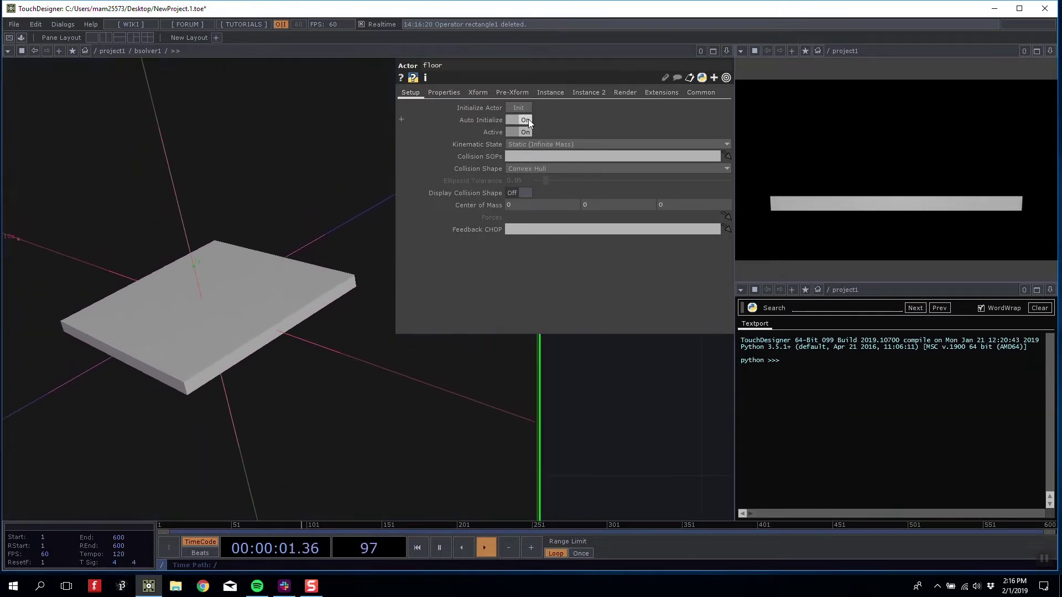
pyautogui.click(520, 193)
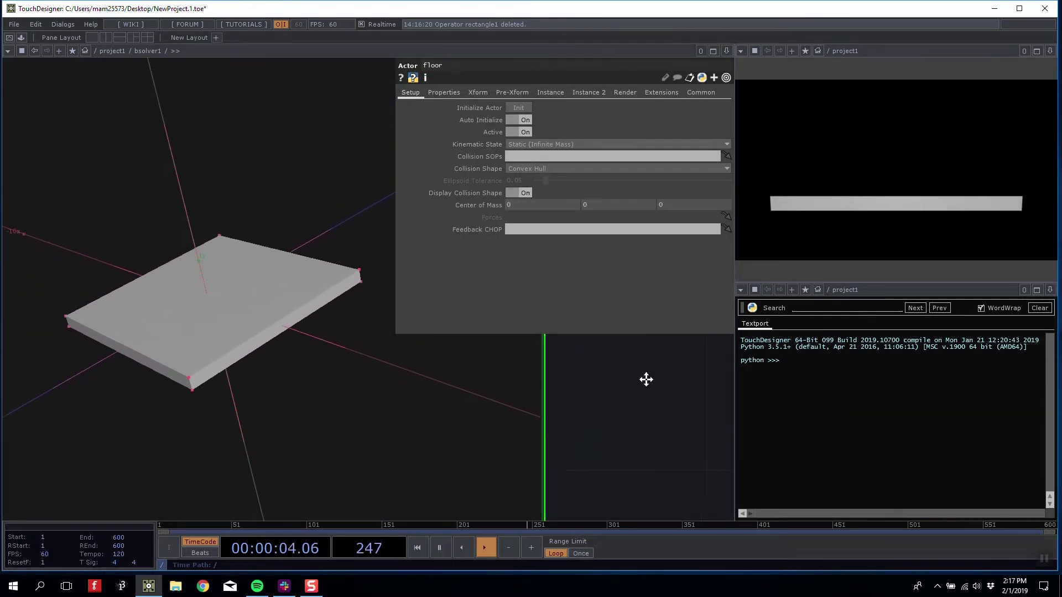
pyautogui.scroll(-3, 646, 379)
pyautogui.moveTo(622, 413); pyautogui.dragTo(510, 416)
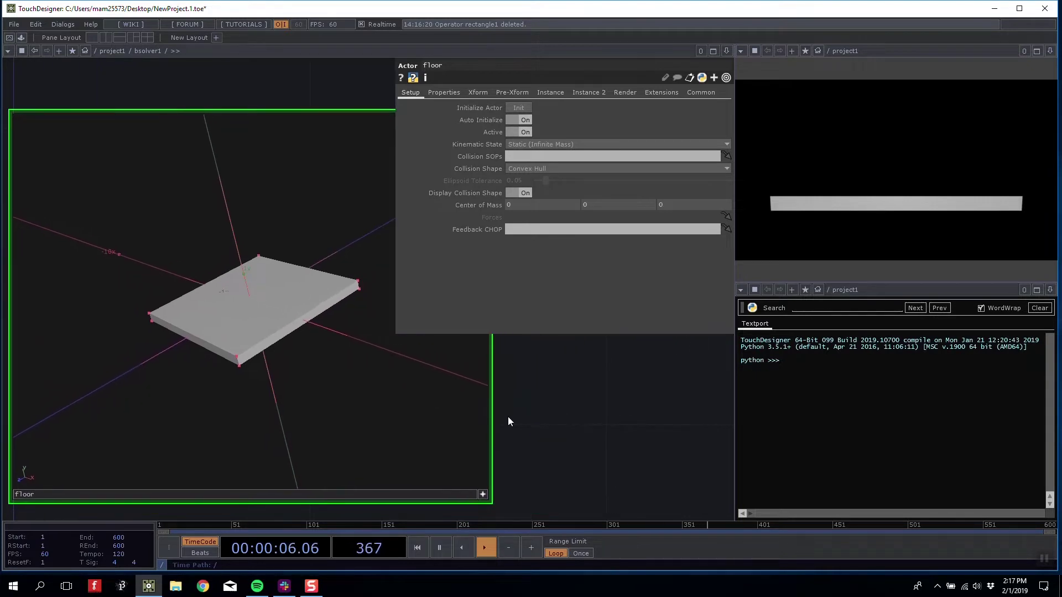
# - Add a second Actor COMP above the floor actor and rename it as ball
pyautogui.scroll(-3, 607, 412)
pyautogui.moveTo(607, 421); pyautogui.dragTo(359, 486)
pyautogui.press('Tab')
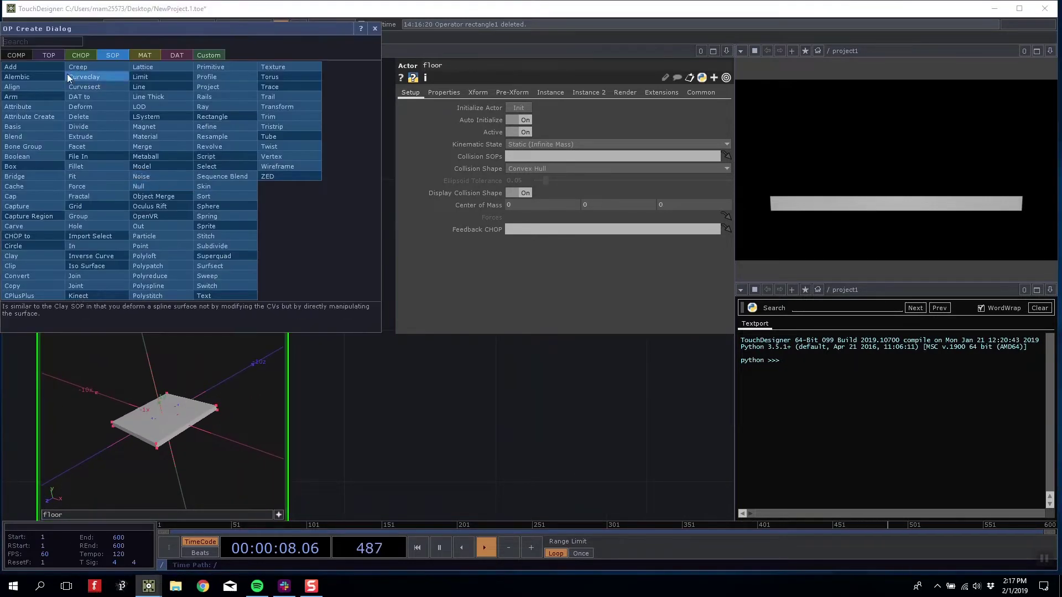
pyautogui.click(26, 55)
pyautogui.click(213, 78)
pyautogui.click(186, 117)
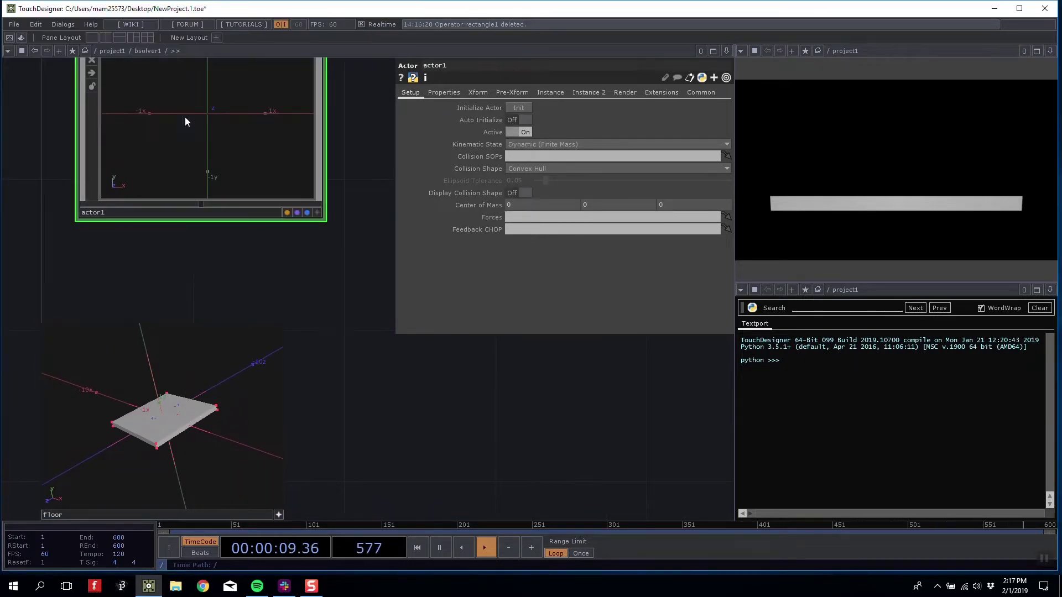
pyautogui.click(197, 214)
pyautogui.write('ball')
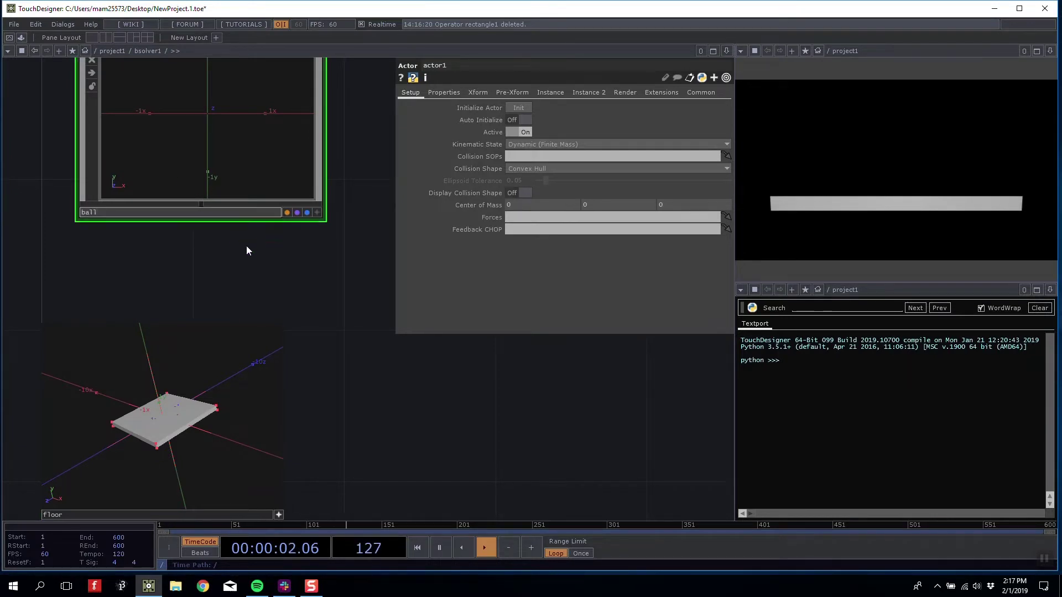
pyautogui.press('Return')
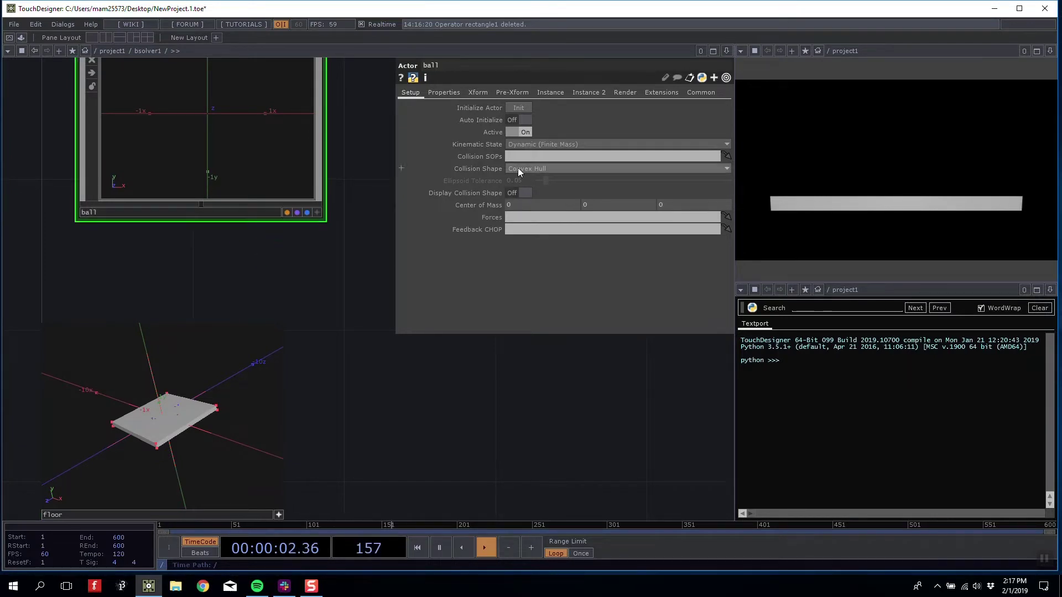
# - Change the ball actor's mass in its physical properties, then return to its setup parameters
pyautogui.click(452, 91)
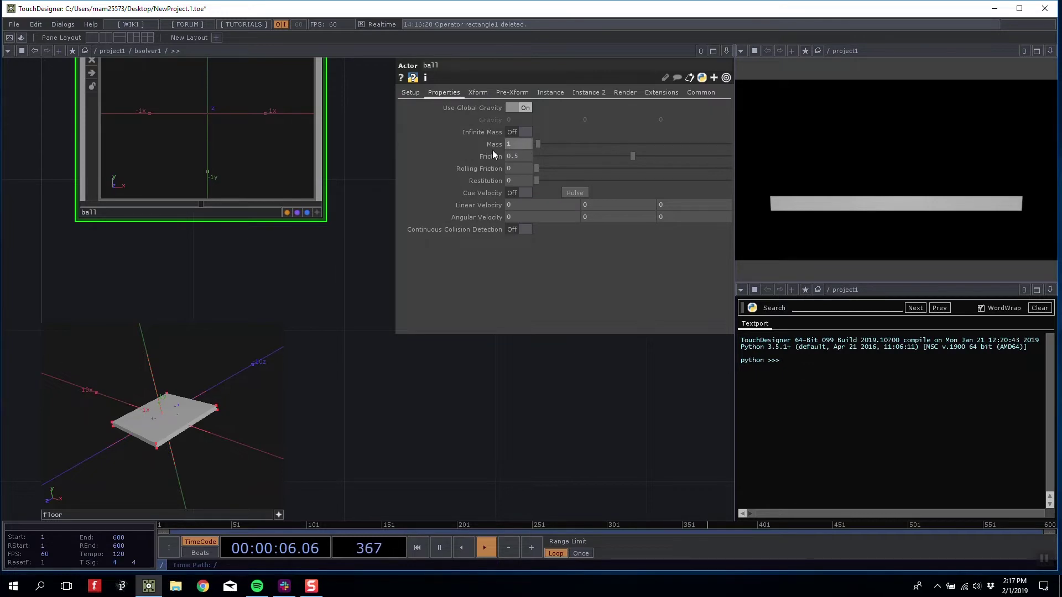
pyautogui.write('0')
pyautogui.click(536, 388)
pyautogui.click(412, 95)
# - Add a Sphere SOP inside the empty ball actor network
pyautogui.moveTo(325, 293); pyautogui.dragTo(393, 326)
pyautogui.moveTo(289, 211); pyautogui.dragTo(252, 210)
pyautogui.scroll(8, 254, 186)
pyautogui.moveTo(275, 174); pyautogui.dragTo(238, 231)
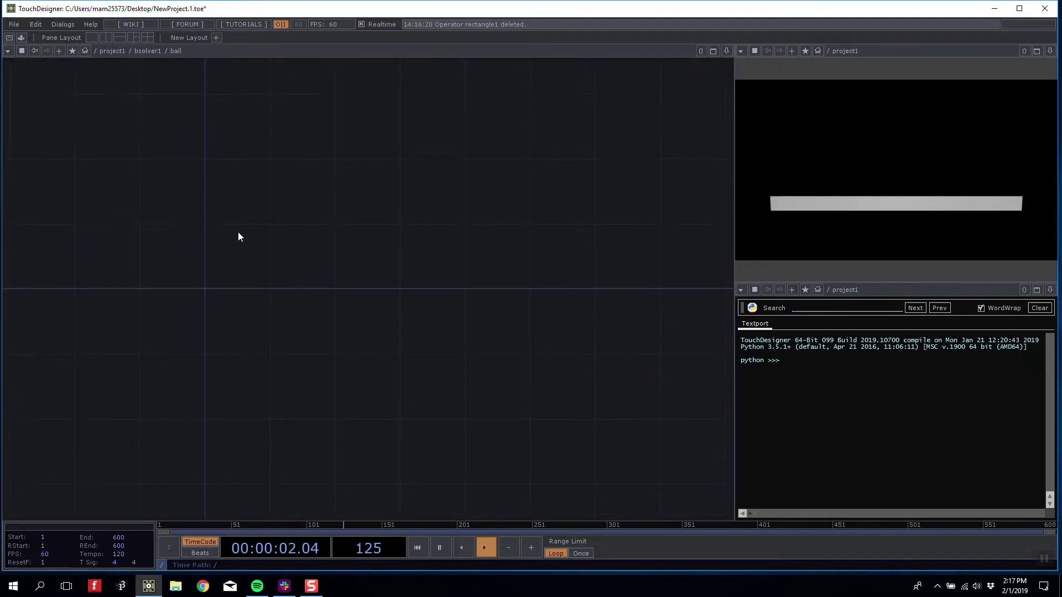
pyautogui.press('Tab')
pyautogui.click(160, 109)
pyautogui.write('so')
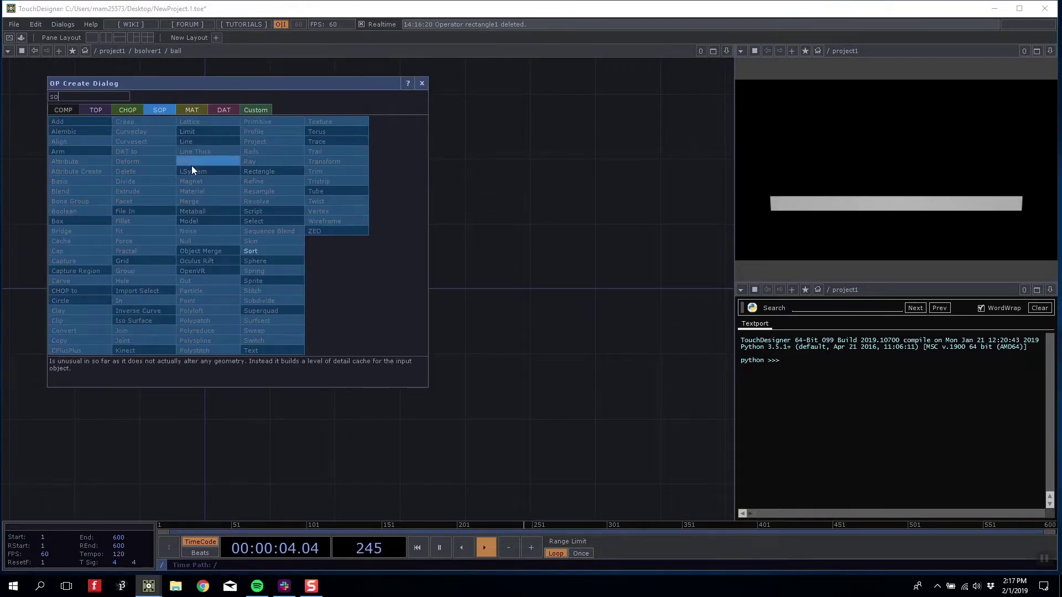
pyautogui.click(260, 260)
pyautogui.click(185, 331)
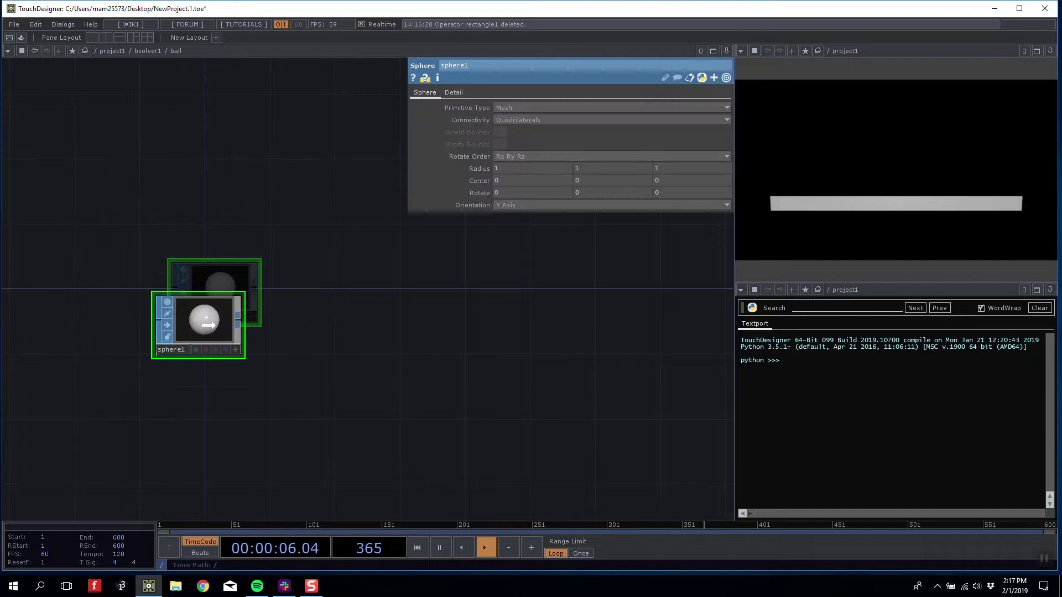
# - Append a Null SOP to the sphere and turn on its render and display flags
pyautogui.moveTo(236, 259); pyautogui.dragTo(267, 212)
pyautogui.scroll(3, 255, 265)
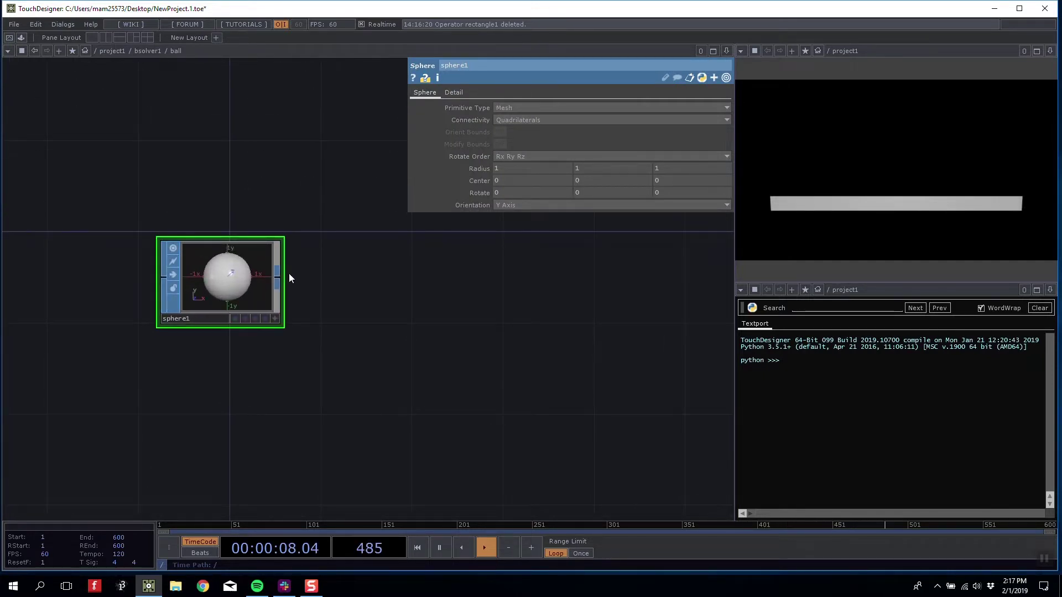
pyautogui.rightClick(279, 278)
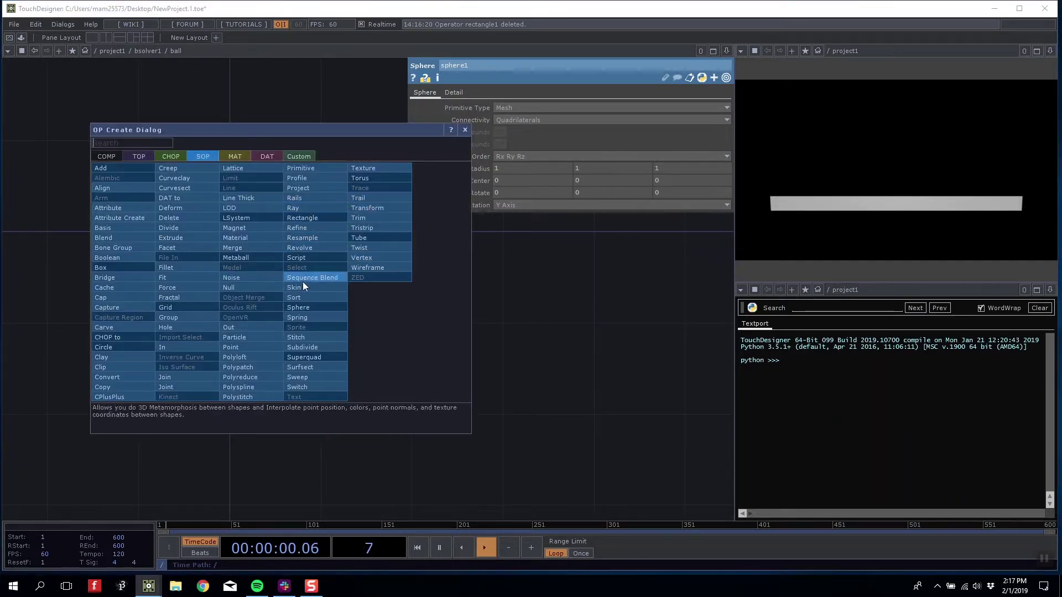
pyautogui.click(250, 287)
pyautogui.click(398, 274)
pyautogui.click(446, 317)
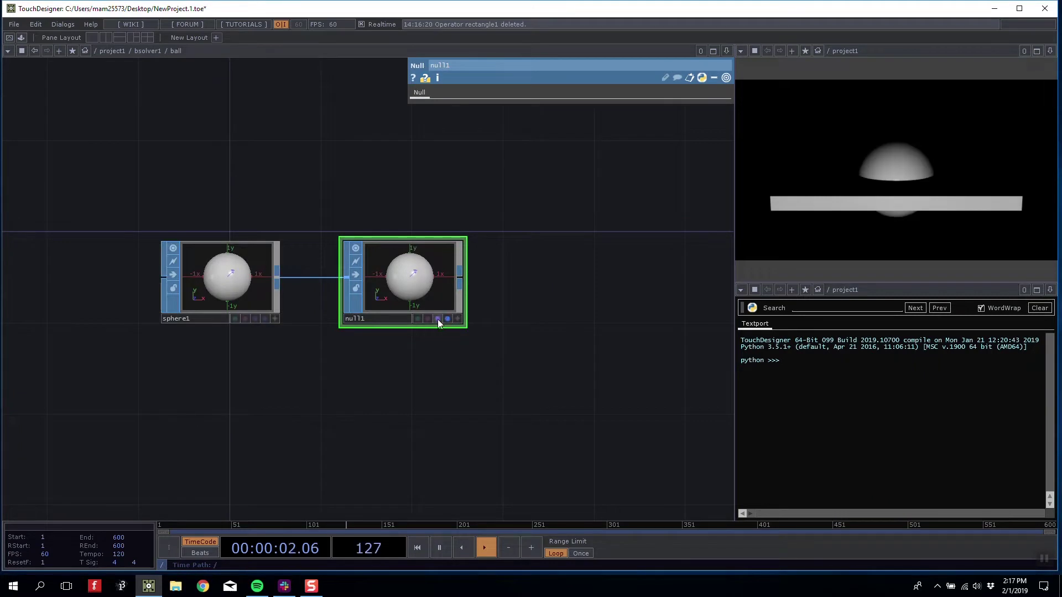
# - Return to the Bullet Solver network and set the ball actor's Y translation to 3
pyautogui.scroll(-4, 381, 378)
pyautogui.scroll(-3, 381, 378)
pyautogui.moveTo(275, 212); pyautogui.dragTo(128, 168)
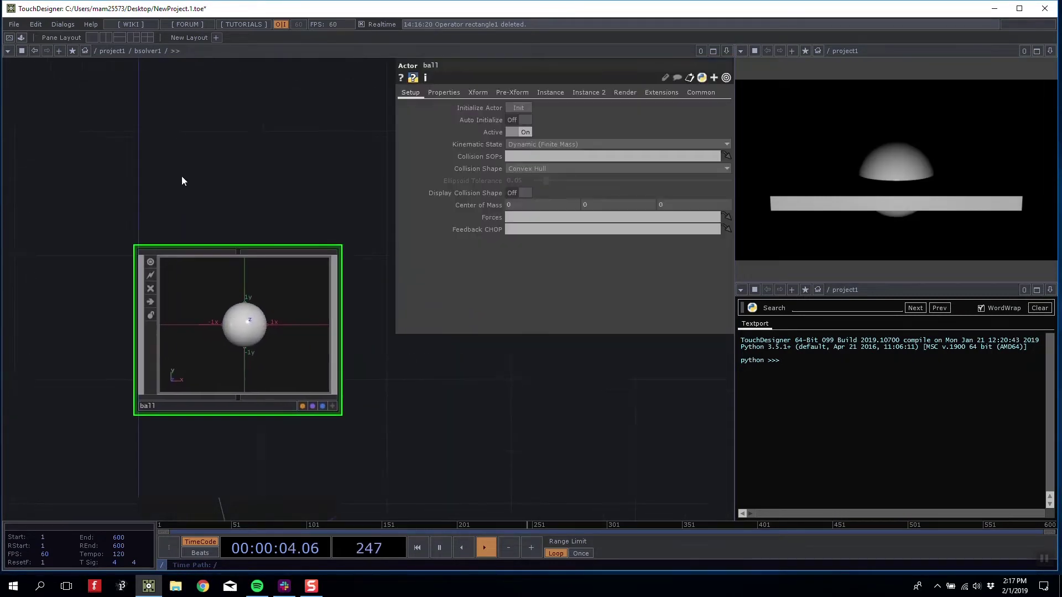
pyautogui.click(444, 92)
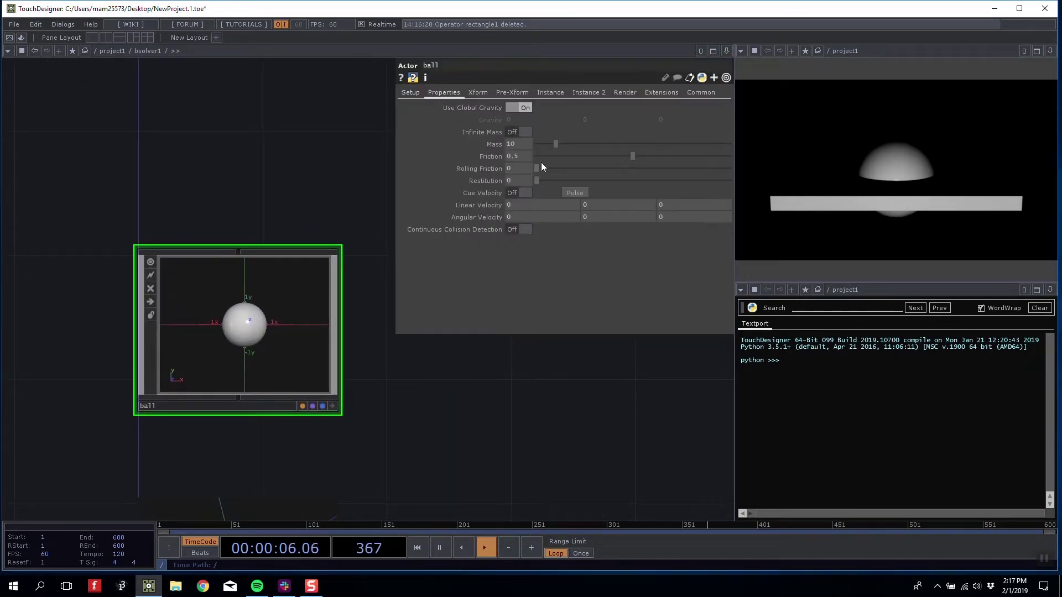
pyautogui.click(483, 92)
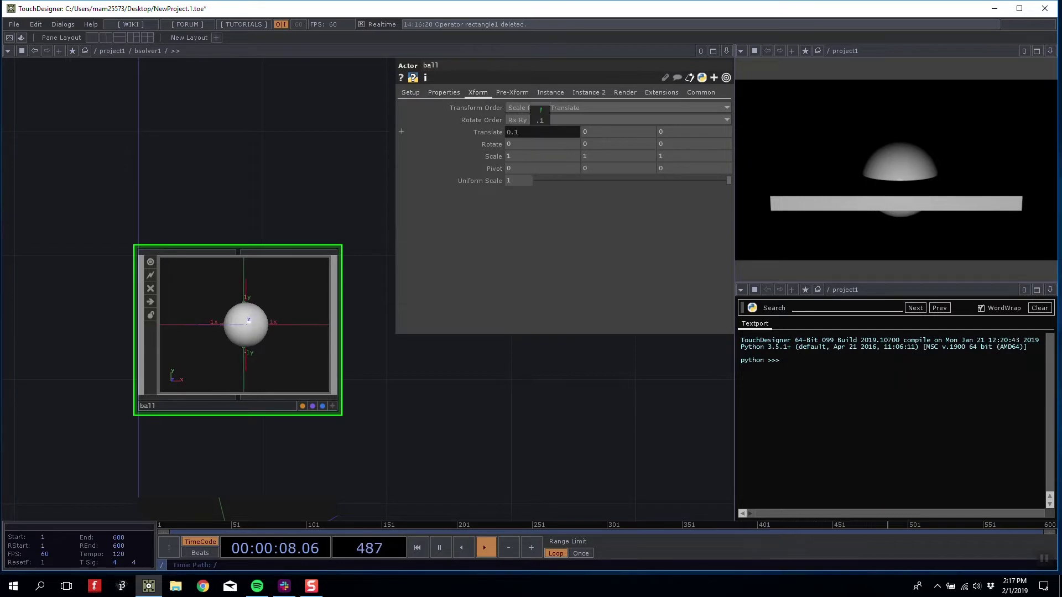
pyautogui.moveTo(608, 128); pyautogui.dragTo(614, 112, button='middle')
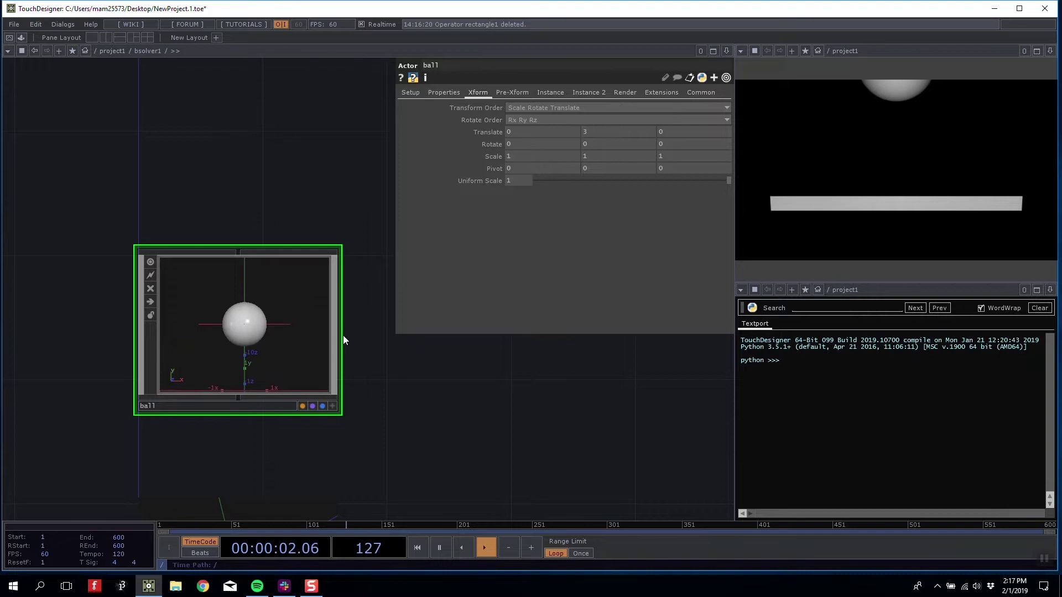
# - Return to the project network and set the FOV angle of cam1 to 60
pyautogui.moveTo(406, 335); pyautogui.dragTo(381, 283)
pyautogui.click(308, 360)
pyautogui.moveTo(270, 325)
pyautogui.mouseDown()
pyautogui.moveTo(244, 333)
pyautogui.moveTo(266, 328)
pyautogui.mouseUp()
pyautogui.moveTo(295, 451); pyautogui.dragTo(258, 379)
pyautogui.scroll(-10, 291, 374)
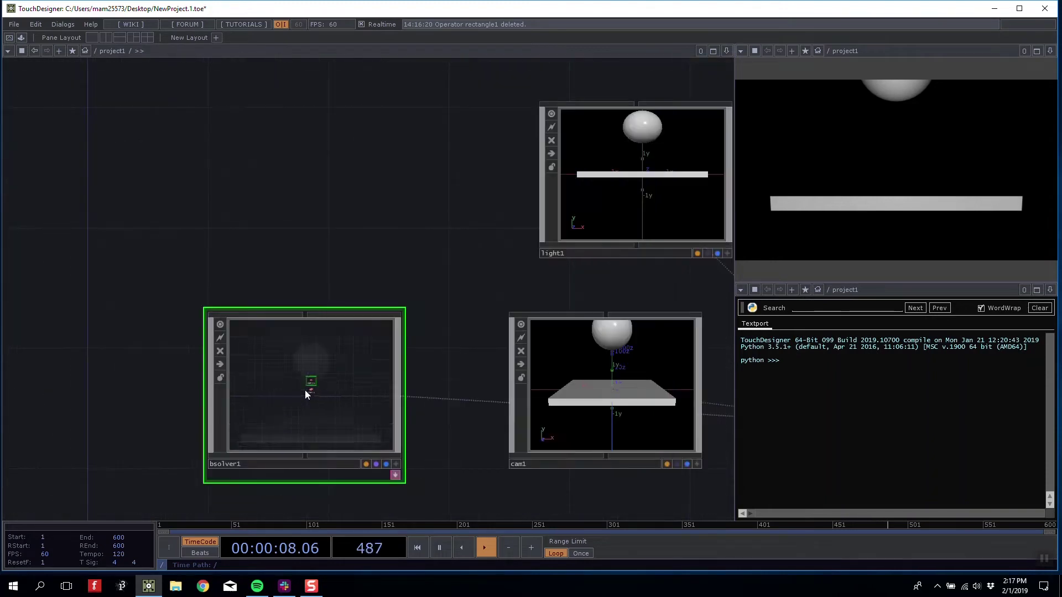
pyautogui.moveTo(197, 208); pyautogui.dragTo(80, 217)
pyautogui.scroll(-4, 80, 217)
pyautogui.scroll(4, 265, 327)
pyautogui.moveTo(288, 299); pyautogui.dragTo(237, 240)
pyautogui.click(237, 240)
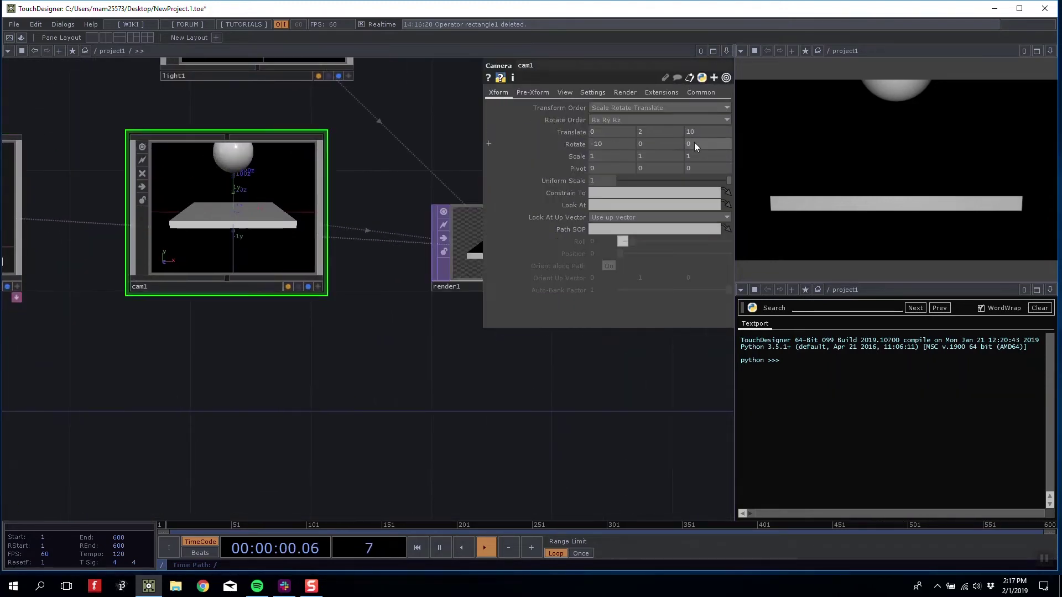
pyautogui.moveTo(704, 132)
pyautogui.mouseDown()
pyautogui.moveTo(683, 120)
pyautogui.moveTo(721, 121)
pyautogui.moveTo(704, 121)
pyautogui.mouseUp()
pyautogui.click(564, 93)
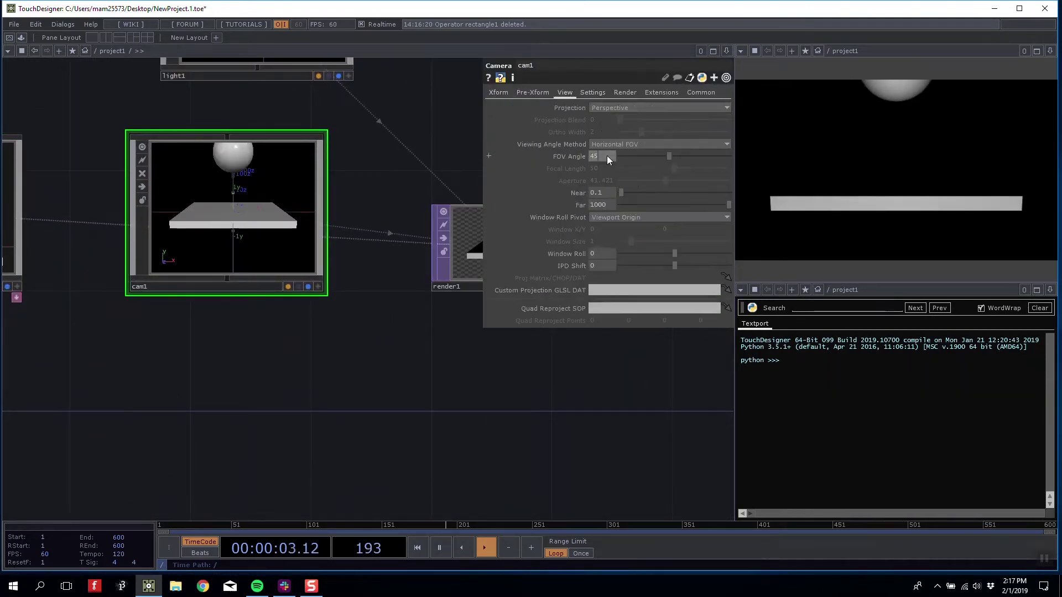
pyautogui.moveTo(605, 155); pyautogui.dragTo(625, 162)
pyautogui.write('60')
# - Raise cam1 along the Y axis so the ball and floor fit in the render
pyautogui.moveTo(442, 443); pyautogui.dragTo(279, 475)
pyautogui.click(525, 95)
pyautogui.click(499, 94)
pyautogui.moveTo(655, 133); pyautogui.dragTo(663, 117)
# - Set the Y translation of light1 to 5
pyautogui.moveTo(445, 110); pyautogui.dragTo(479, 178)
pyautogui.click(178, 124)
pyautogui.moveTo(641, 130); pyautogui.dragTo(646, 111, button='middle')
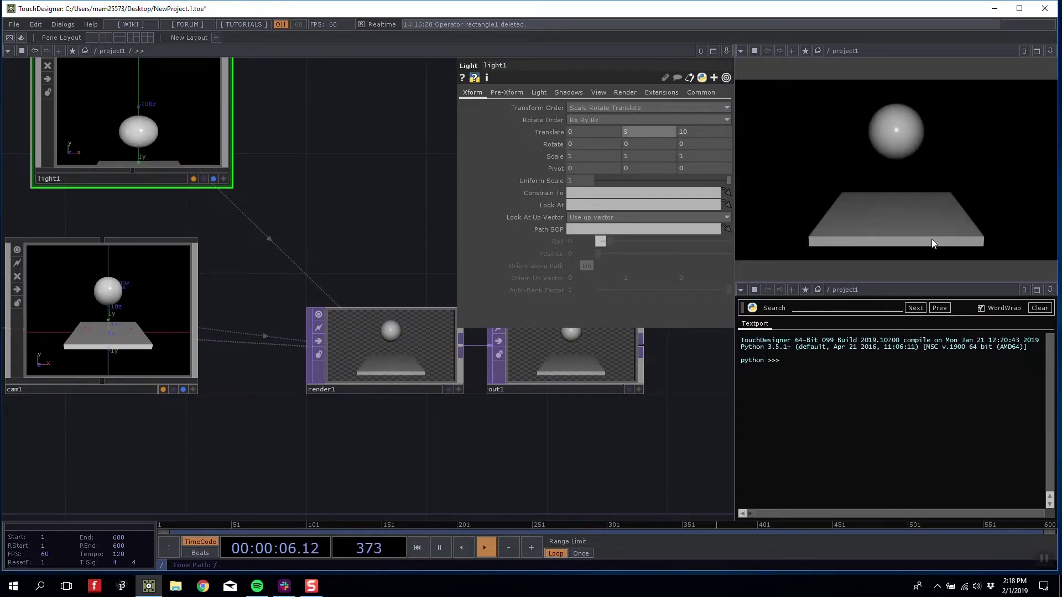
# - Inside the Bullet Solver network, add a Movie File In TOP to the left of the actors
pyautogui.moveTo(283, 359); pyautogui.dragTo(331, 325)
pyautogui.moveTo(236, 406); pyautogui.dragTo(443, 377)
pyautogui.moveTo(211, 355); pyautogui.dragTo(336, 354)
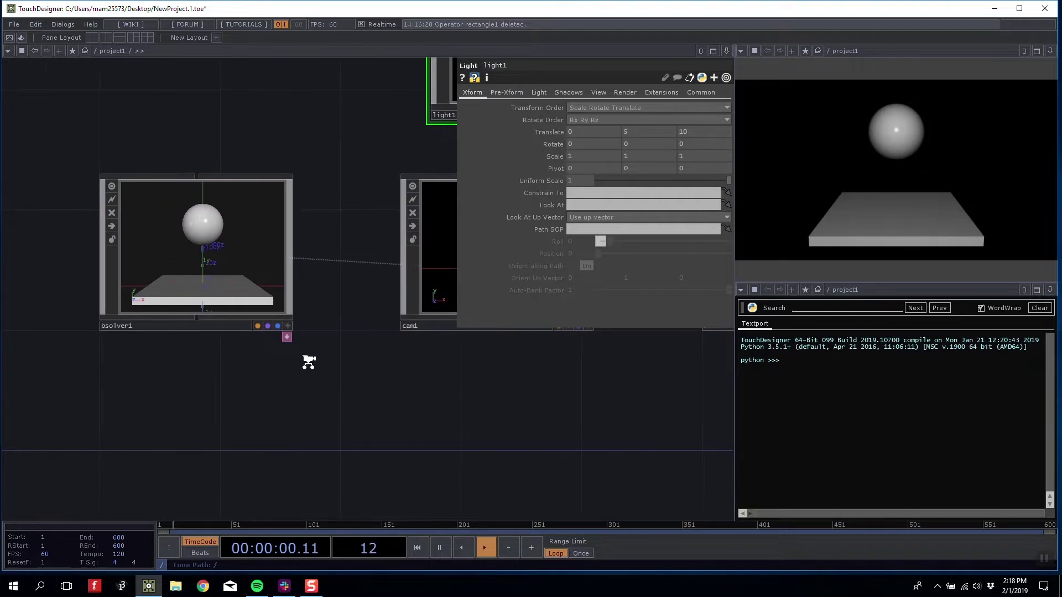
pyautogui.scroll(-3, 308, 366)
pyautogui.scroll(6, 232, 274)
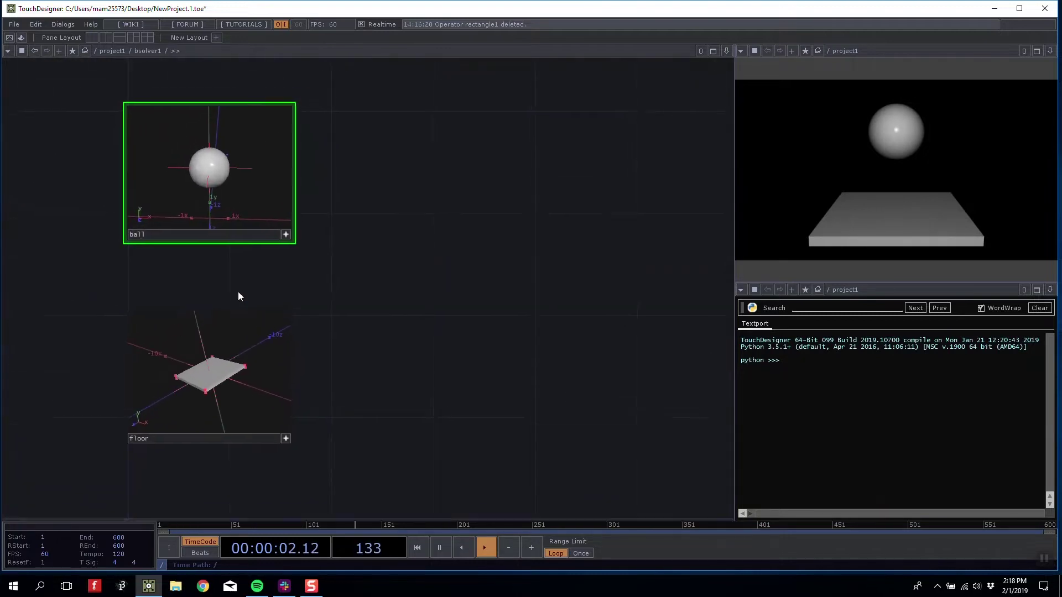
pyautogui.press('p')
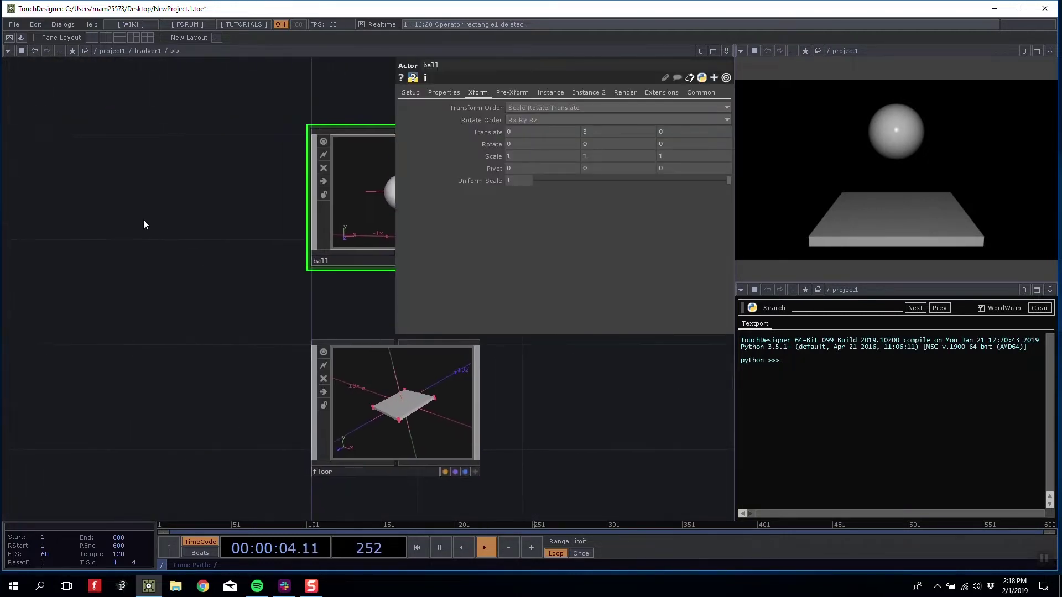
pyautogui.press('Tab')
pyautogui.click(49, 97)
pyautogui.click(101, 335)
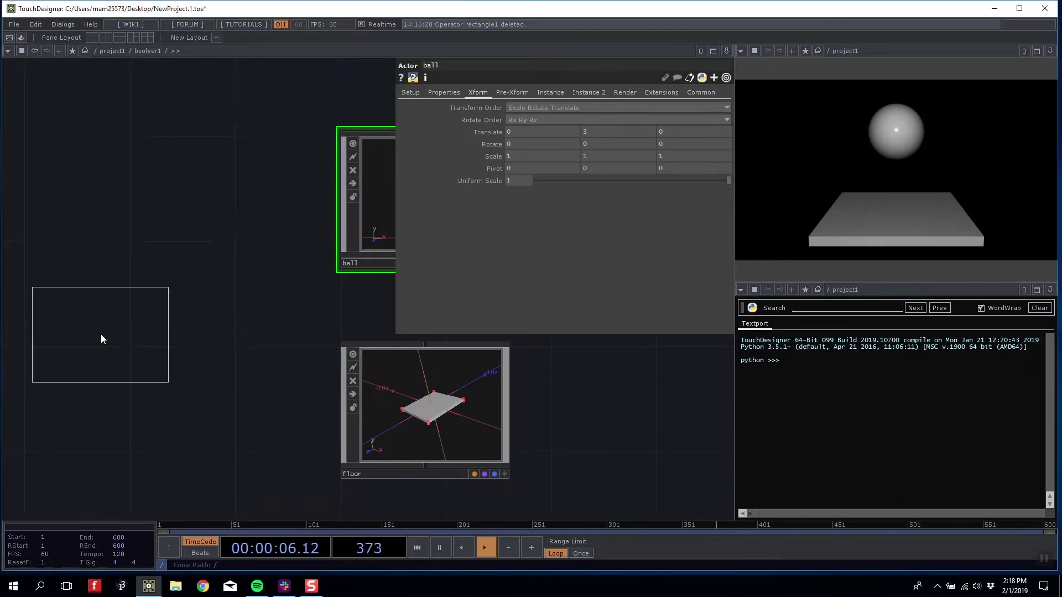
pyautogui.click(93, 230)
# - Load the PineNeedleSnow sample image into the Movie File In TOP and place the node beside the ball actor
pyautogui.click(726, 107)
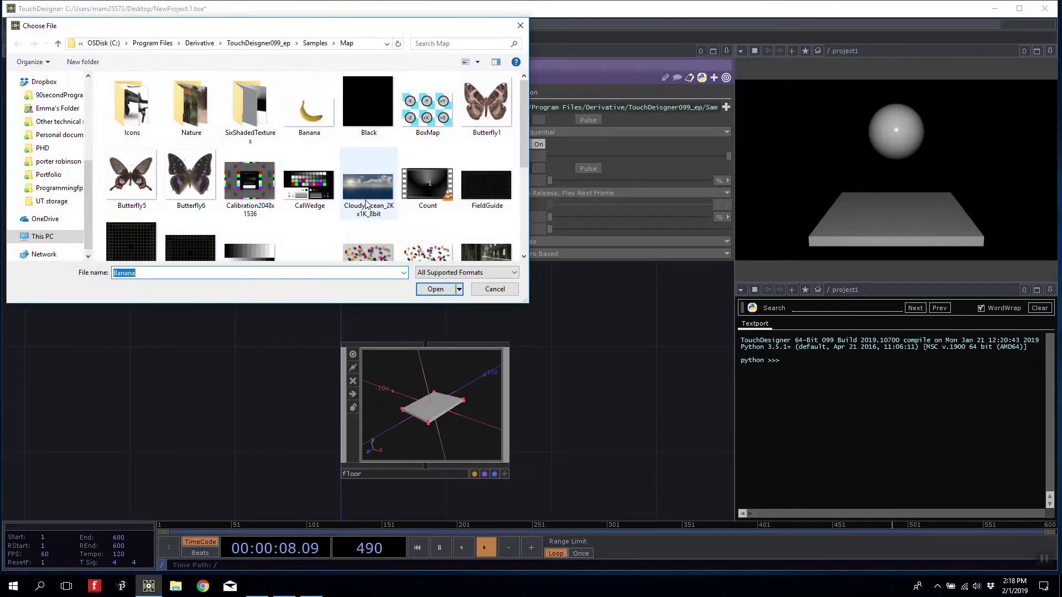
pyautogui.scroll(-5, 310, 166)
pyautogui.click(498, 174)
pyautogui.click(444, 289)
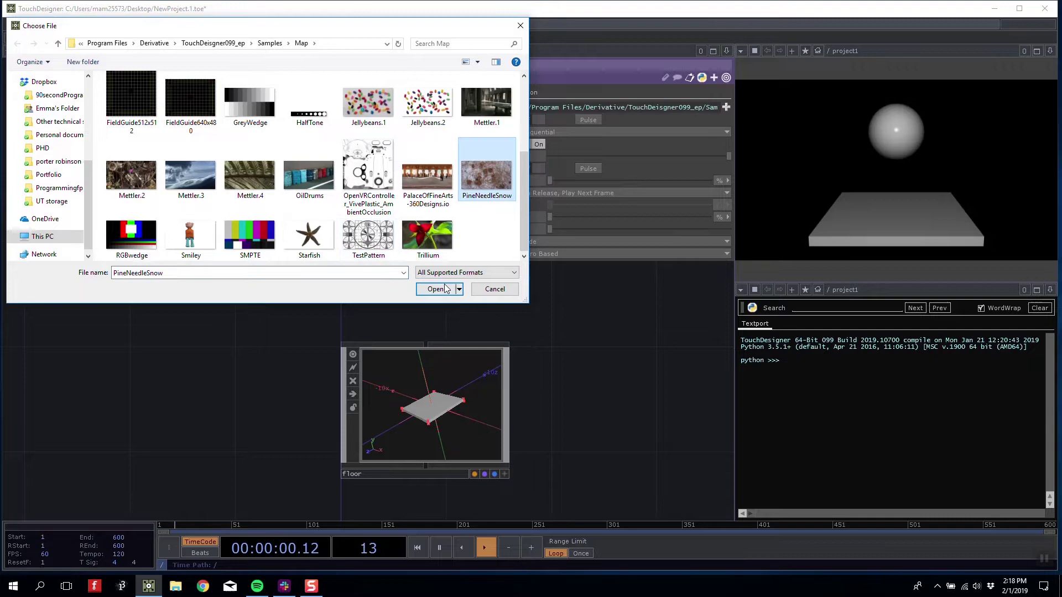
pyautogui.moveTo(233, 268); pyautogui.dragTo(255, 212)
pyautogui.moveTo(102, 175); pyautogui.dragTo(128, 149)
# - Add a second Movie File In TOP beside the floor actor and load the BoxMap sample image into it
pyautogui.press('Tab')
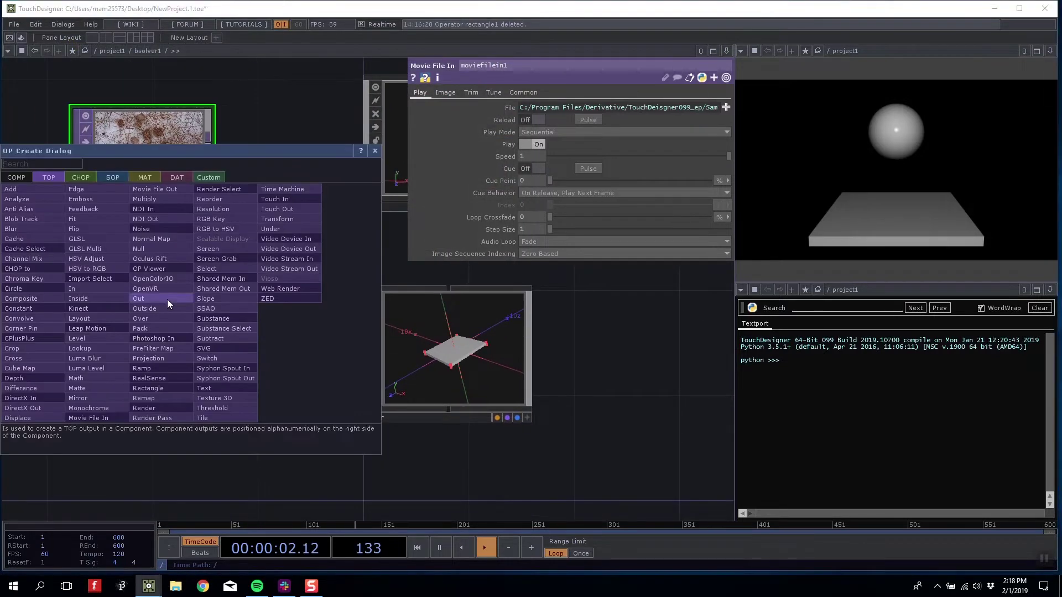
pyautogui.click(137, 377)
pyautogui.click(142, 358)
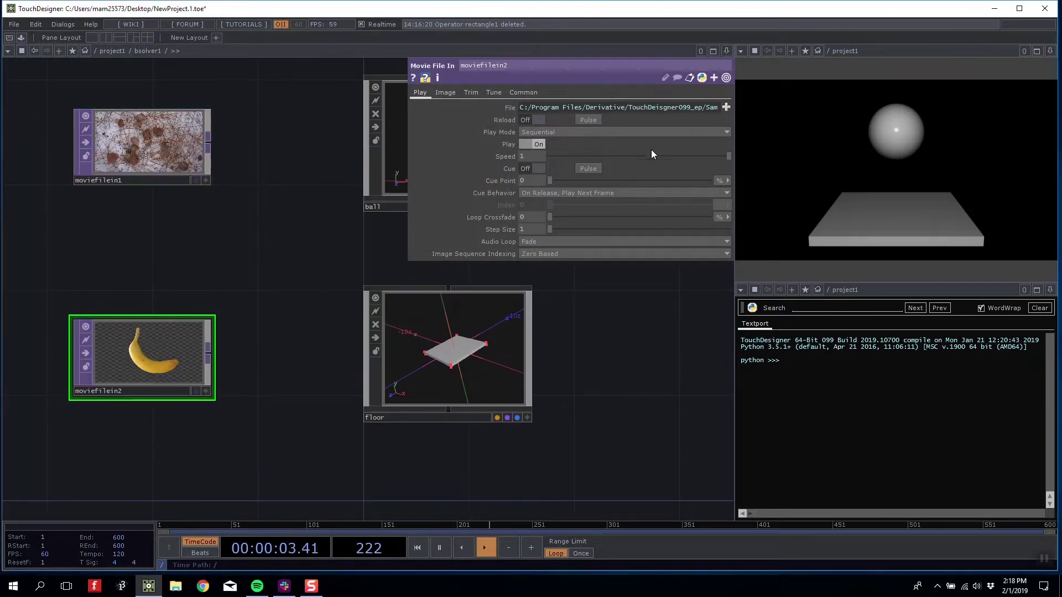
pyautogui.click(727, 107)
pyautogui.scroll(-5, 310, 166)
pyautogui.scroll(5, 310, 166)
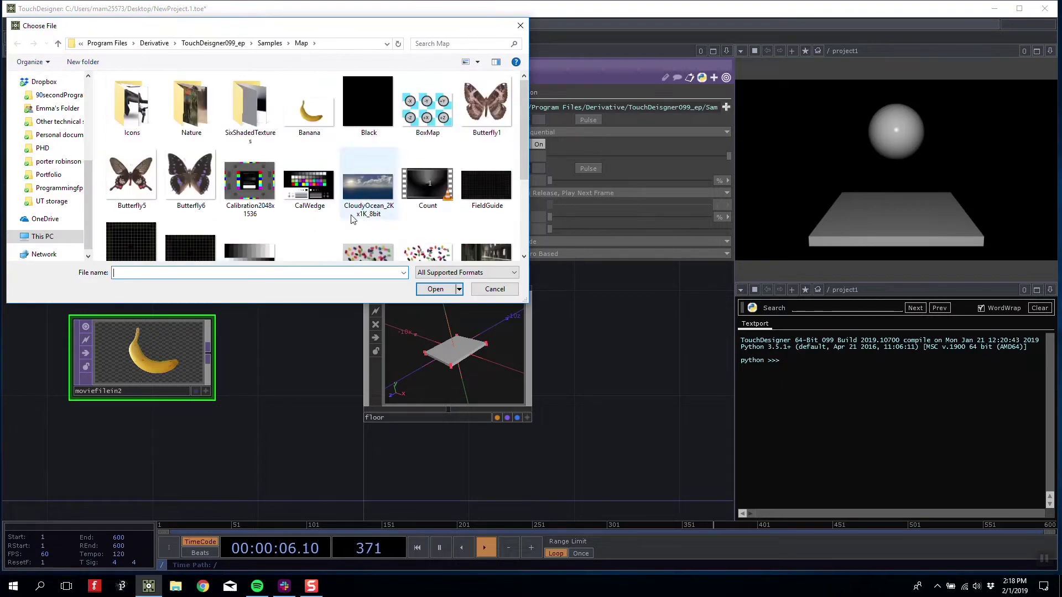
pyautogui.click(426, 95)
pyautogui.click(435, 289)
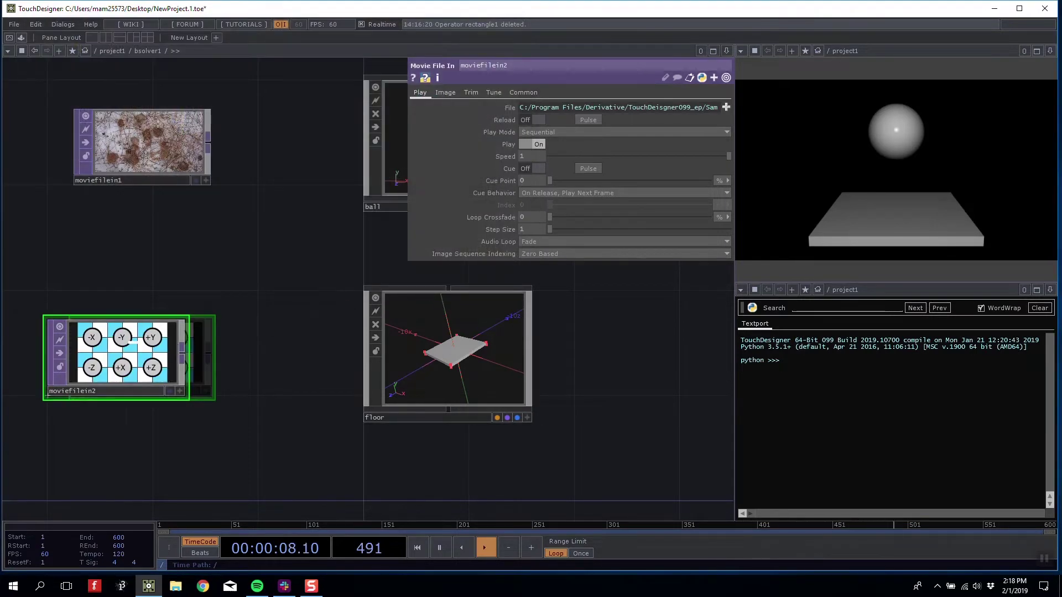
# - Add a Constant MAT that uses the PineNeedleSnow image as its color map
pyautogui.press('Tab')
pyautogui.click(159, 140)
pyautogui.click(78, 152)
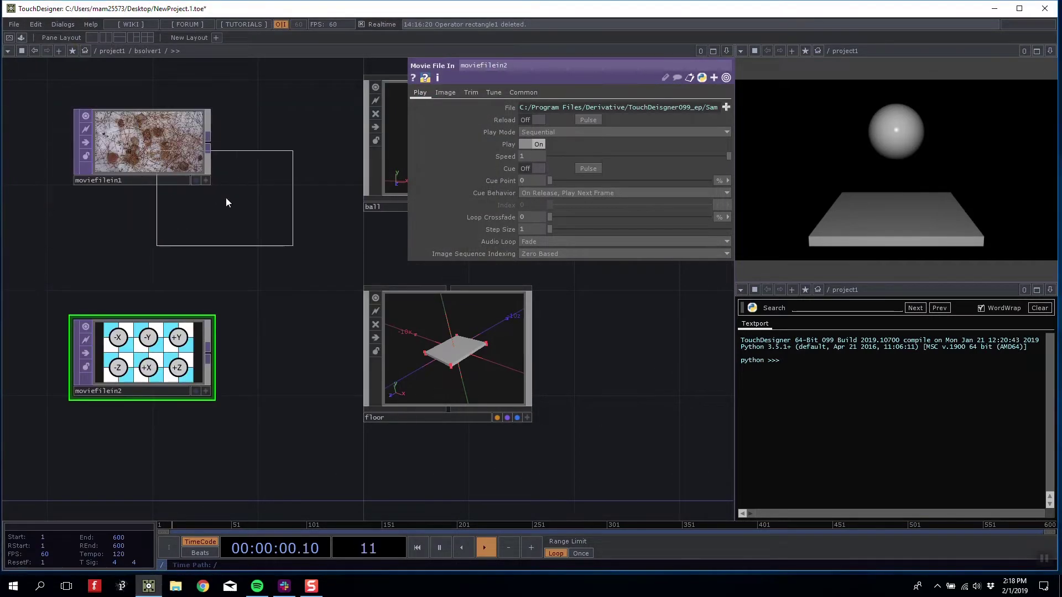
pyautogui.click(225, 197)
pyautogui.moveTo(229, 184); pyautogui.dragTo(126, 132)
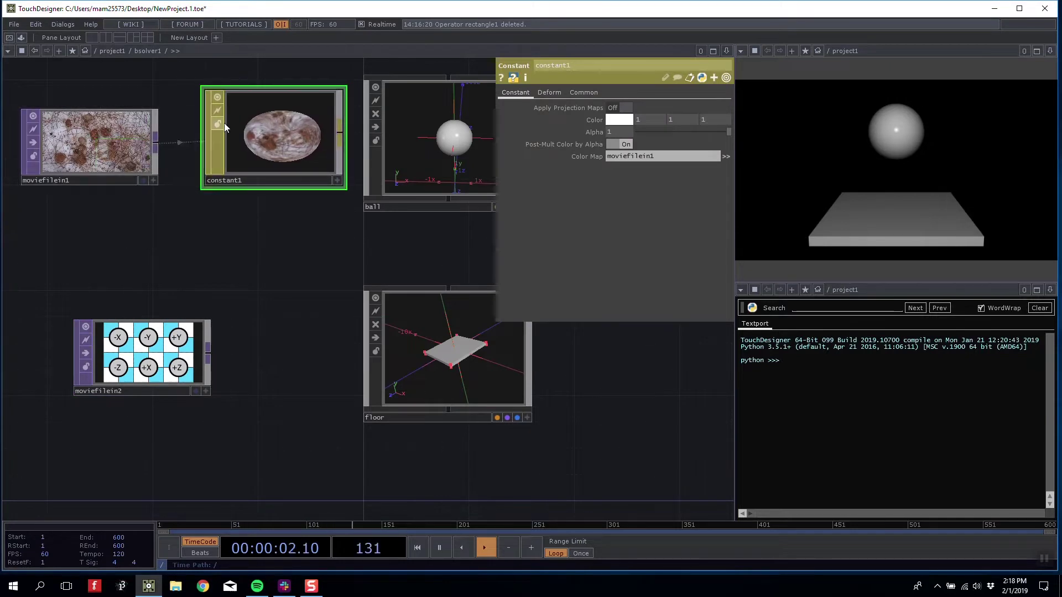
# - Assign the Constant MAT as the ball actor's material and move the BoxMap image node further from the floor actor
pyautogui.moveTo(280, 111); pyautogui.dragTo(426, 115)
pyautogui.click(429, 109)
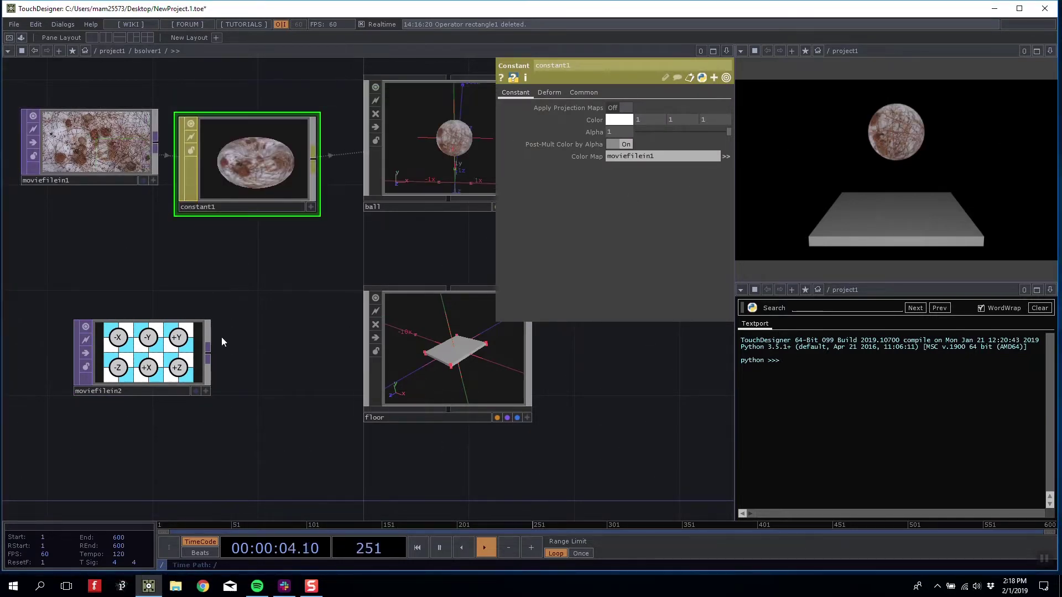
pyautogui.moveTo(172, 352); pyautogui.dragTo(120, 352)
pyautogui.moveTo(181, 310); pyautogui.dragTo(265, 304)
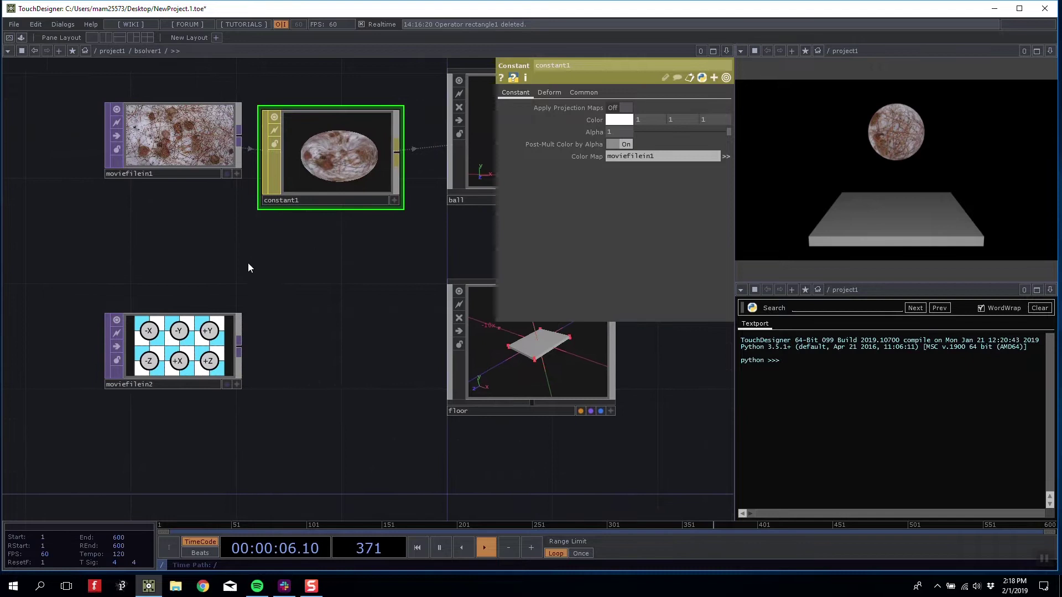
# - Add a Phong MAT beside the floor actor and use the BoxMap image as its color map
pyautogui.press('Tab')
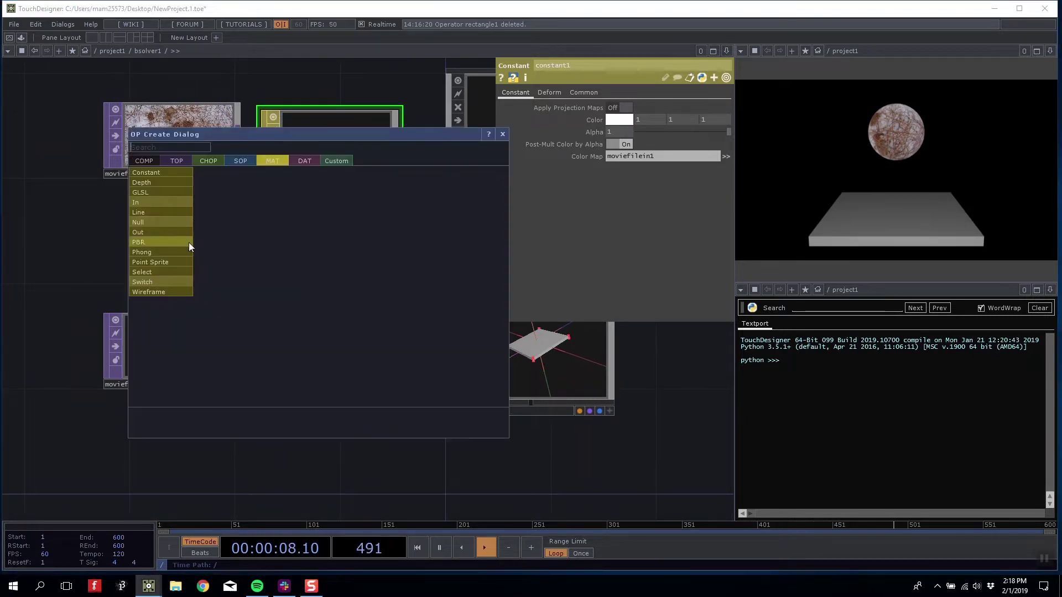
pyautogui.click(141, 252)
pyautogui.click(323, 342)
pyautogui.moveTo(180, 344); pyautogui.dragTo(314, 341)
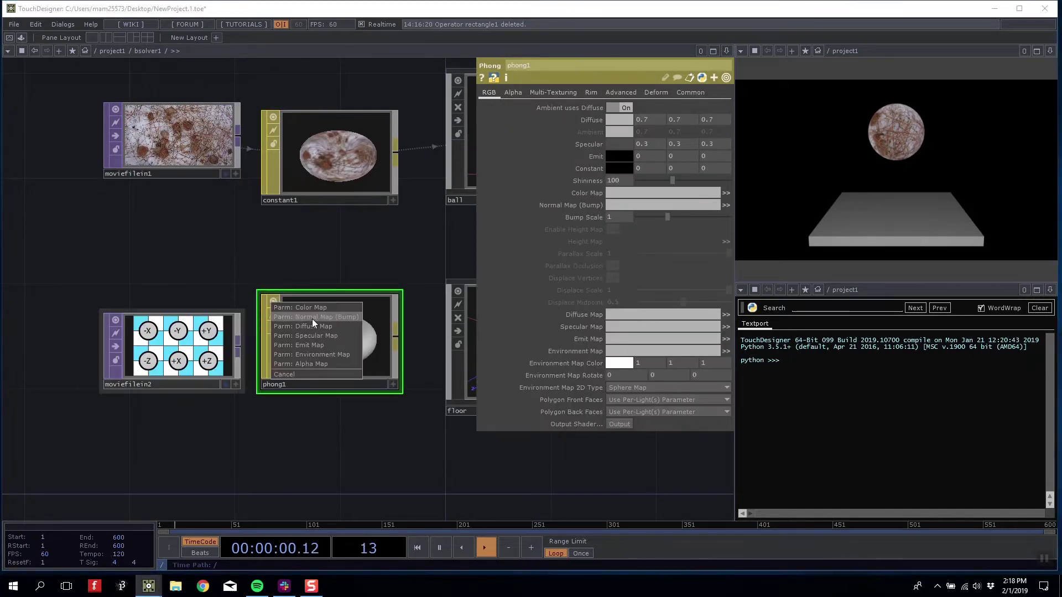
pyautogui.click(309, 308)
# - Assign the Phong MAT as the floor actor's material
pyautogui.moveTo(308, 415); pyautogui.dragTo(152, 404)
pyautogui.moveTo(169, 326); pyautogui.dragTo(384, 304)
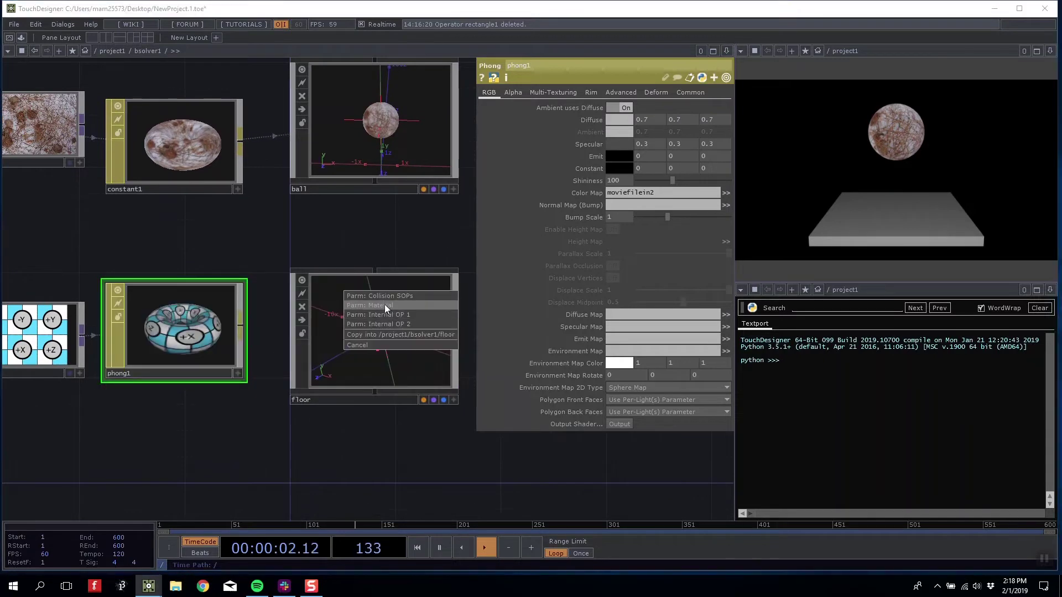
pyautogui.click(384, 303)
pyautogui.moveTo(389, 244); pyautogui.dragTo(319, 244)
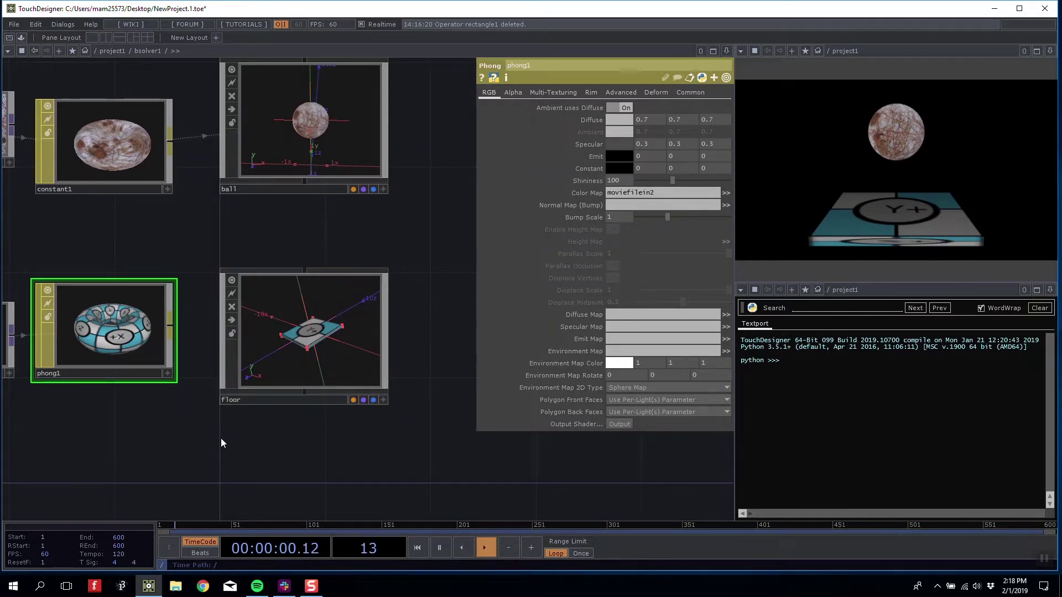
# - Inside the floor actor, insert a Texture SOP between the Transform and the Null
pyautogui.moveTo(221, 438); pyautogui.dragTo(252, 428)
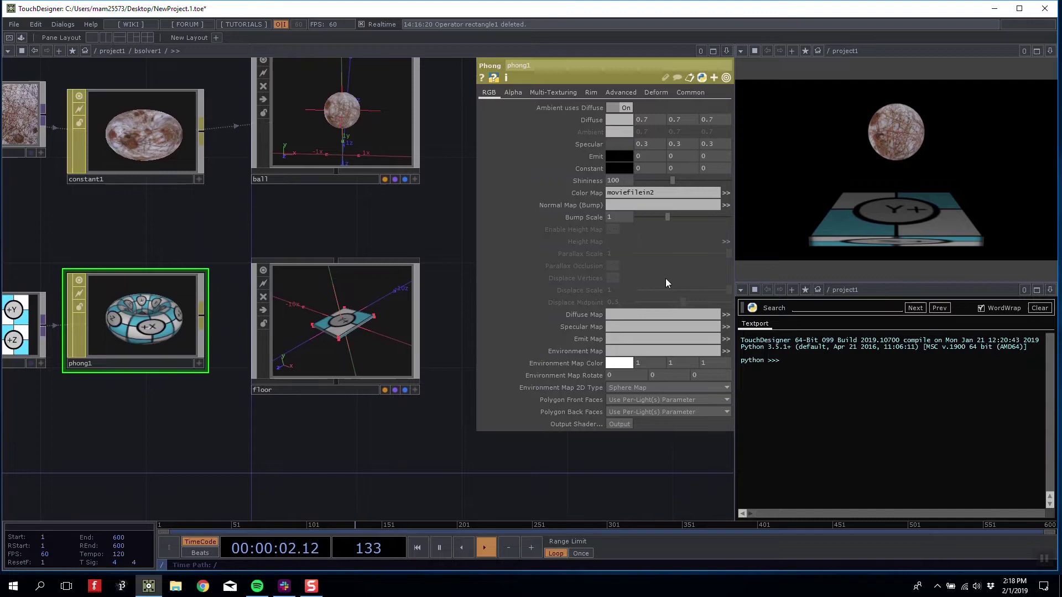
pyautogui.scroll(5, 324, 334)
pyautogui.moveTo(418, 303); pyautogui.dragTo(488, 302)
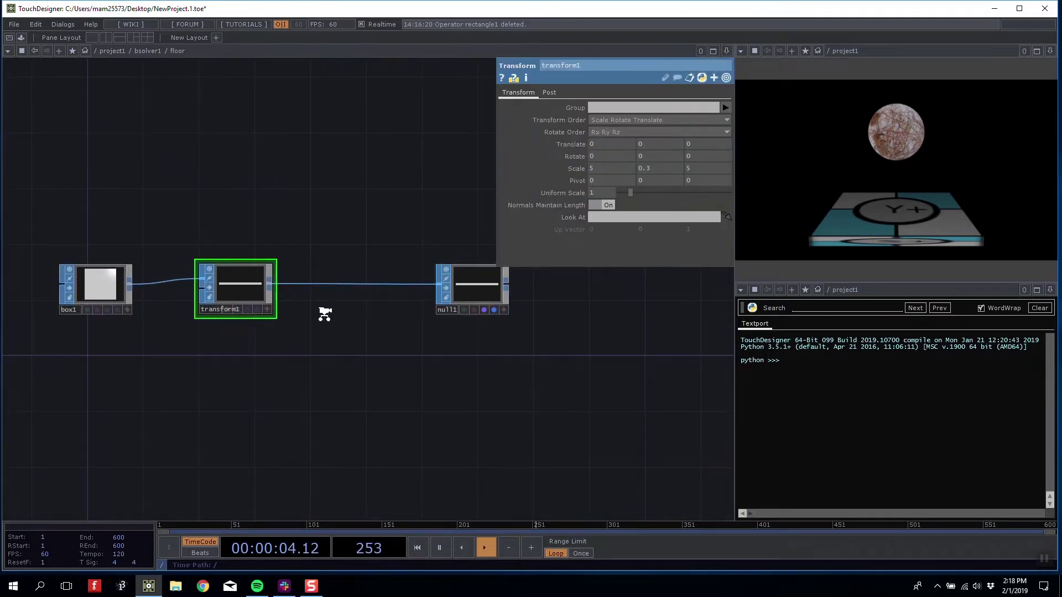
pyautogui.scroll(4, 327, 277)
pyautogui.rightClick(333, 244)
pyautogui.click(344, 232)
pyautogui.write('t')
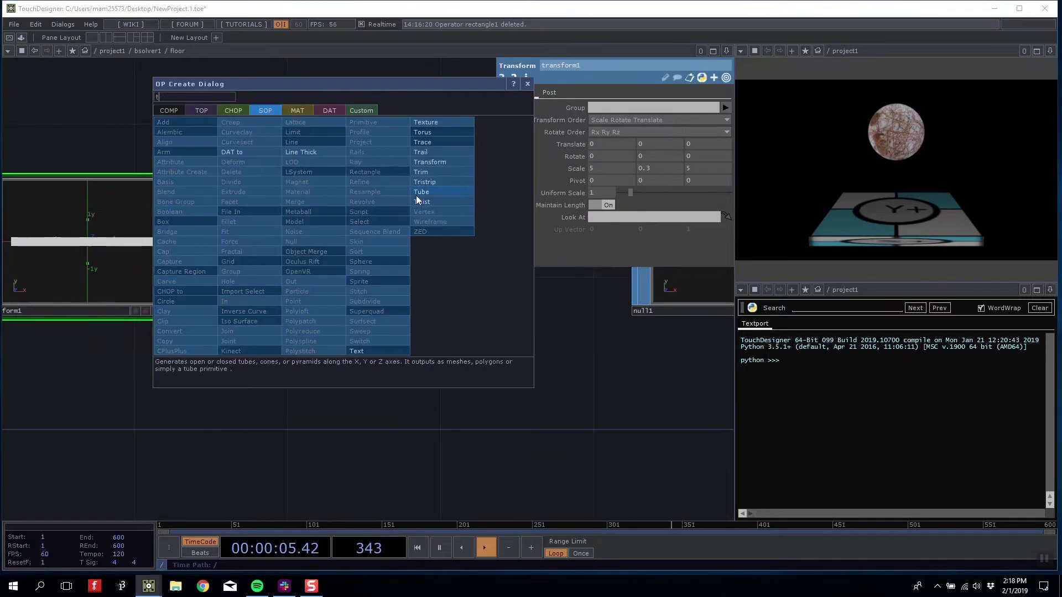
pyautogui.click(426, 123)
pyautogui.click(386, 209)
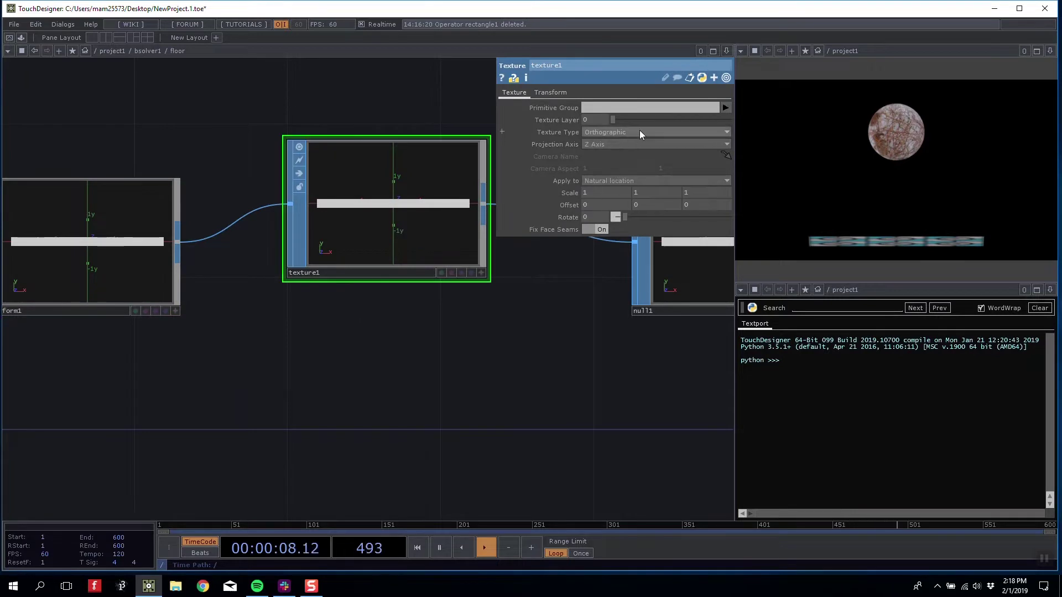
# - Set the Texture SOP's texture type to Face and its scale to 0.4 on all three axes
pyautogui.click(639, 132)
pyautogui.click(610, 201)
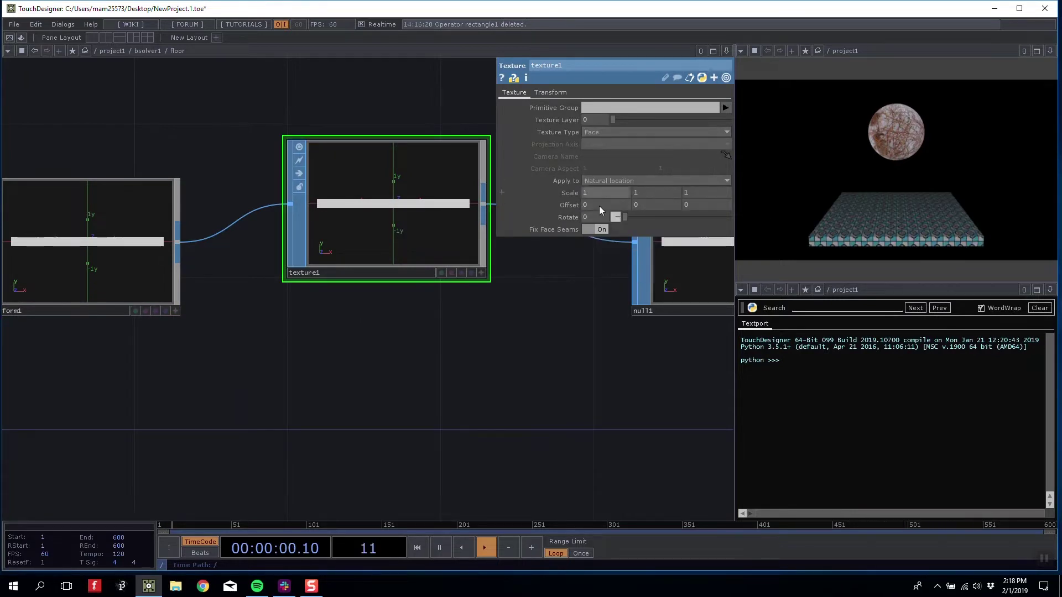
pyautogui.moveTo(567, 194); pyautogui.dragTo(544, 177)
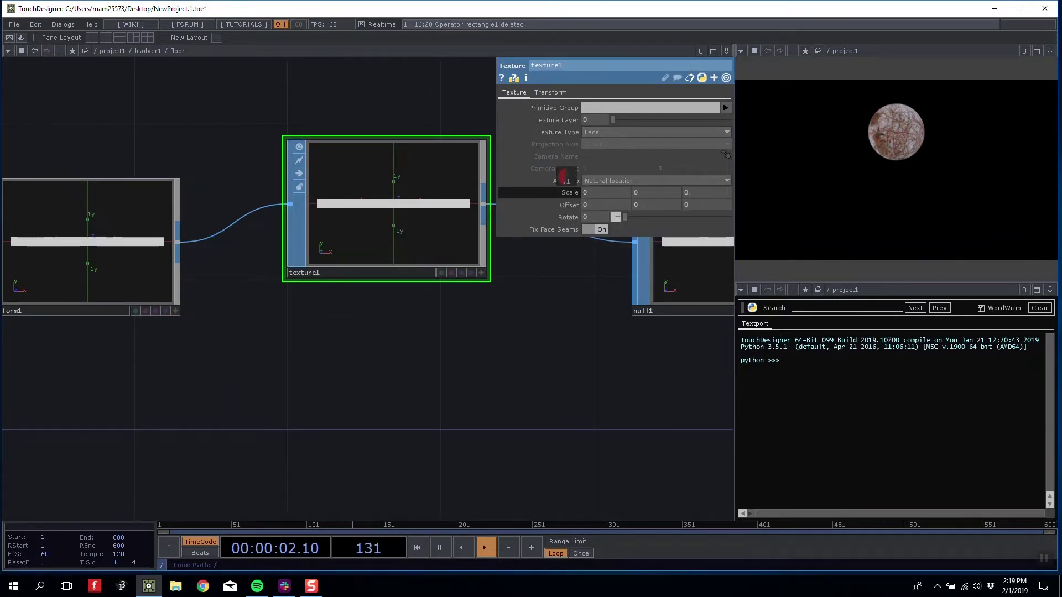
pyautogui.moveTo(563, 175); pyautogui.dragTo(562, 175, button='middle')
pyautogui.scroll(-6, 504, 309)
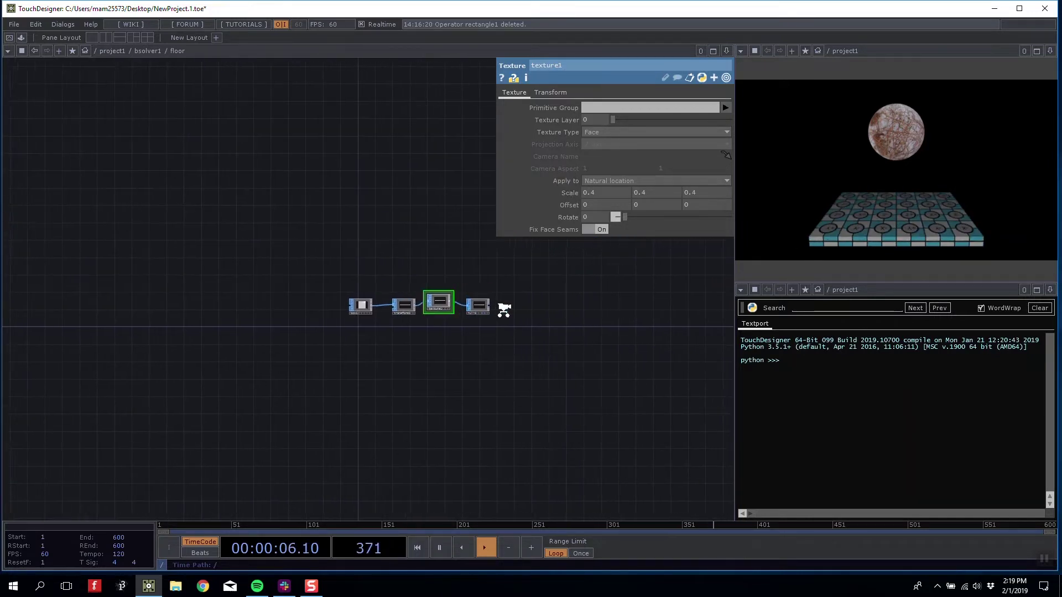
# - Return to the project level and start the Bullet Solver's simulation to test the ball dropping onto the floor
pyautogui.scroll(-6, 504, 309)
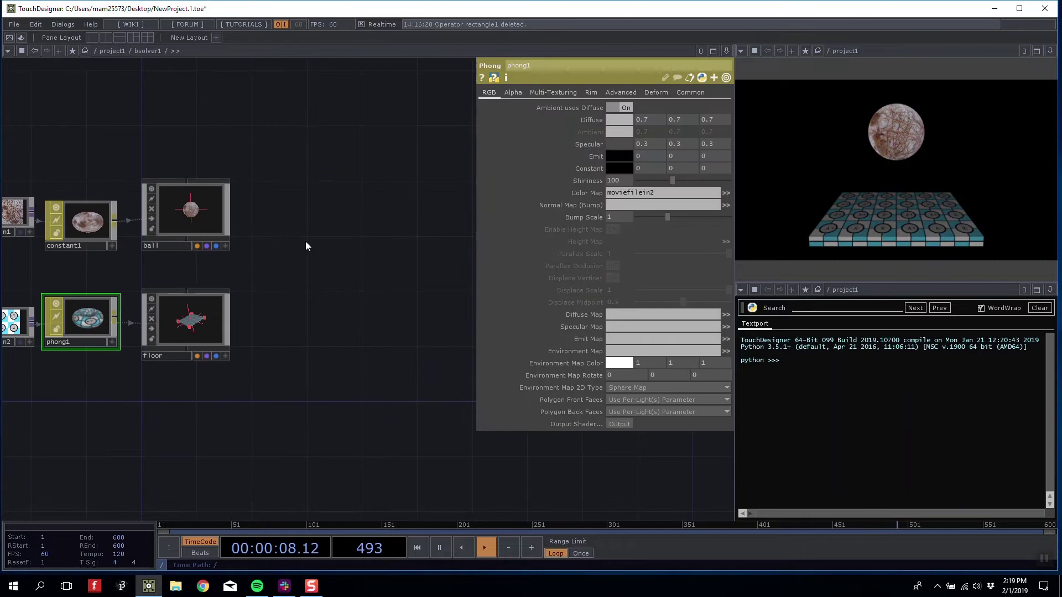
pyautogui.moveTo(293, 241); pyautogui.dragTo(391, 260)
pyautogui.scroll(-10, 390, 261)
pyautogui.moveTo(173, 164); pyautogui.dragTo(117, 197)
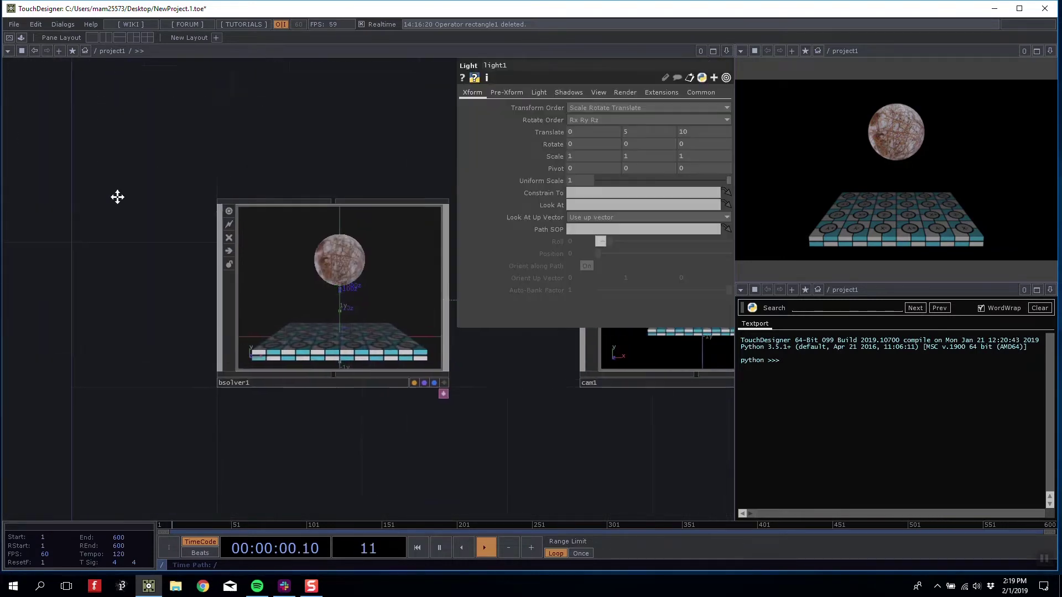
pyautogui.click(277, 288)
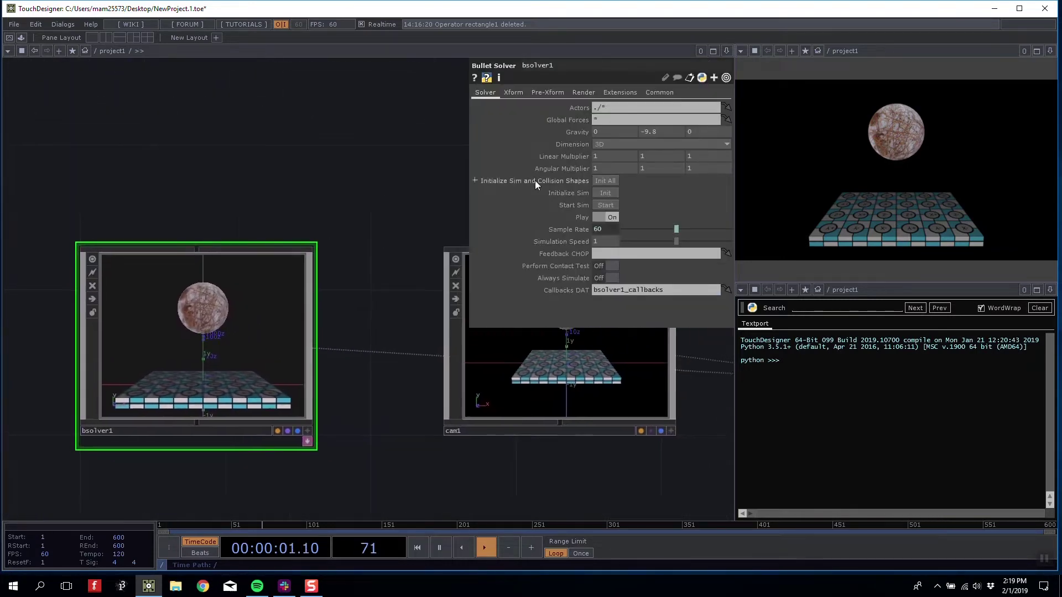
pyautogui.click(609, 205)
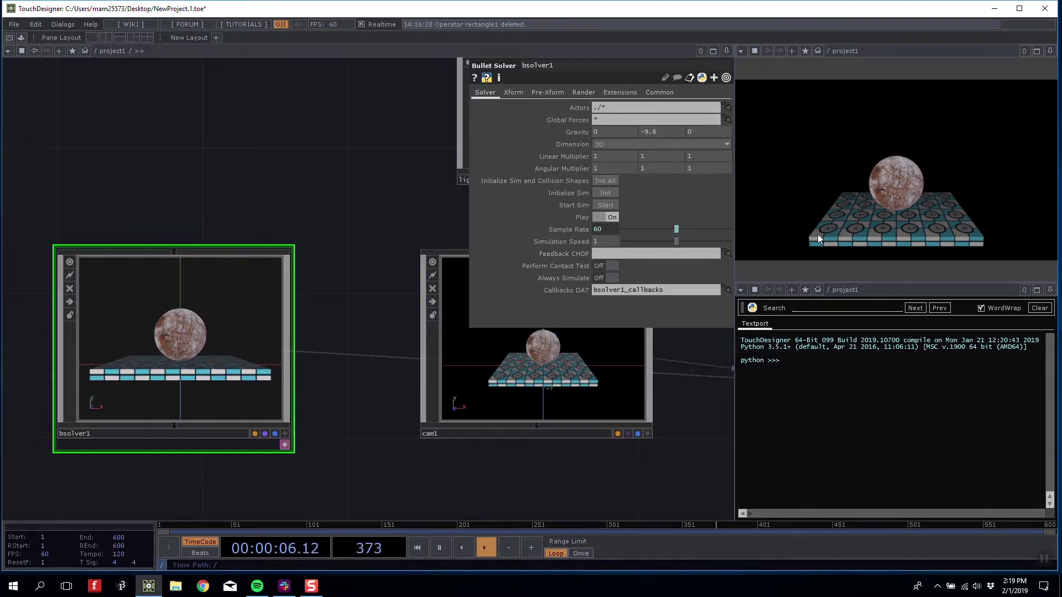
# - Try rotating the floor actor about its X axis inside the Bullet Solver, and undo the rotation
pyautogui.doubleClick(235, 364)
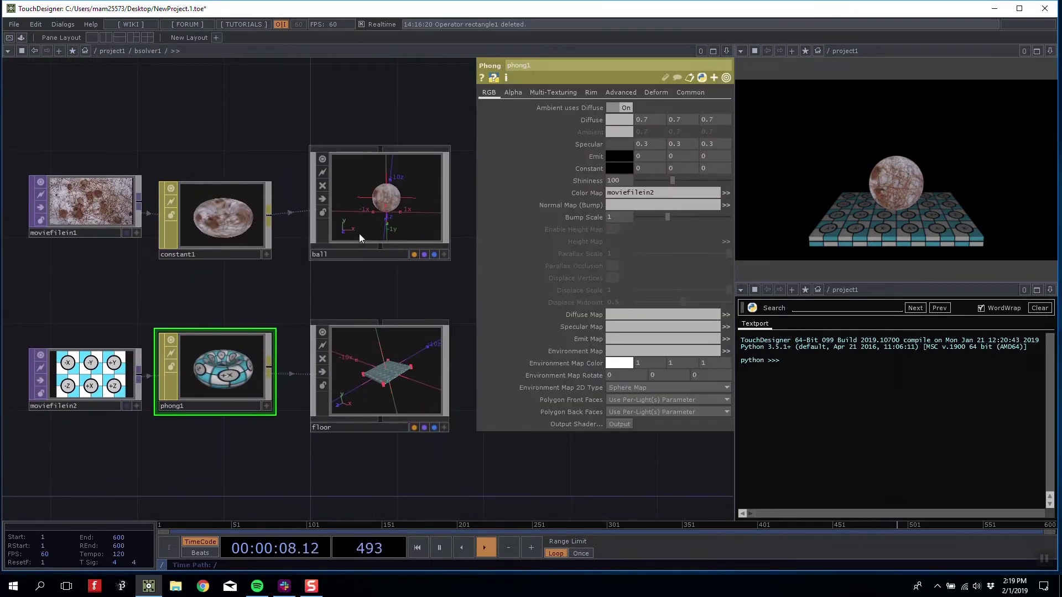
pyautogui.click(360, 238)
pyautogui.click(381, 387)
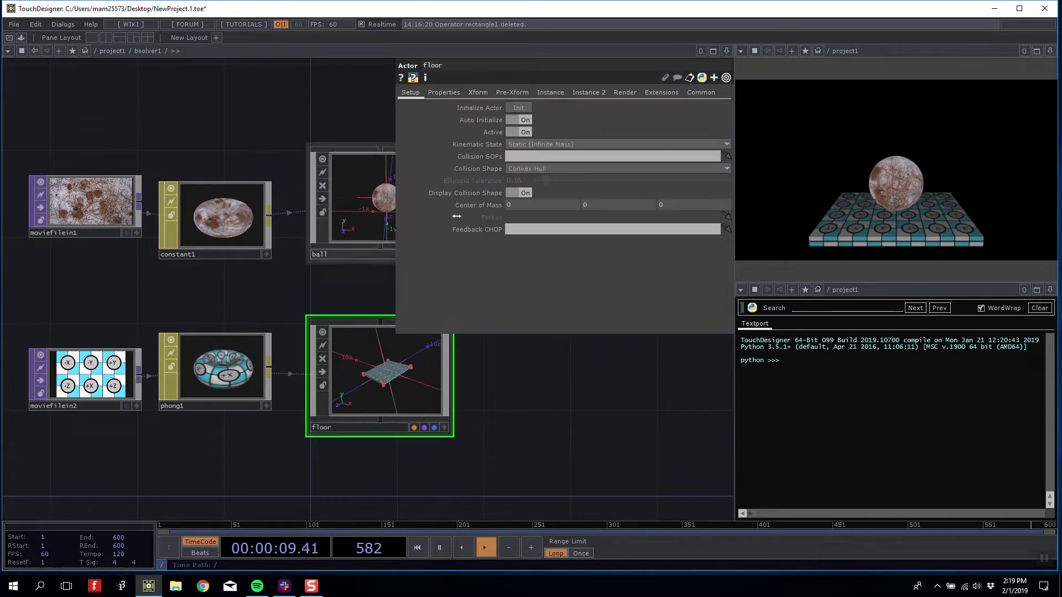
pyautogui.click(477, 92)
pyautogui.moveTo(528, 144); pyautogui.dragTo(530, 126)
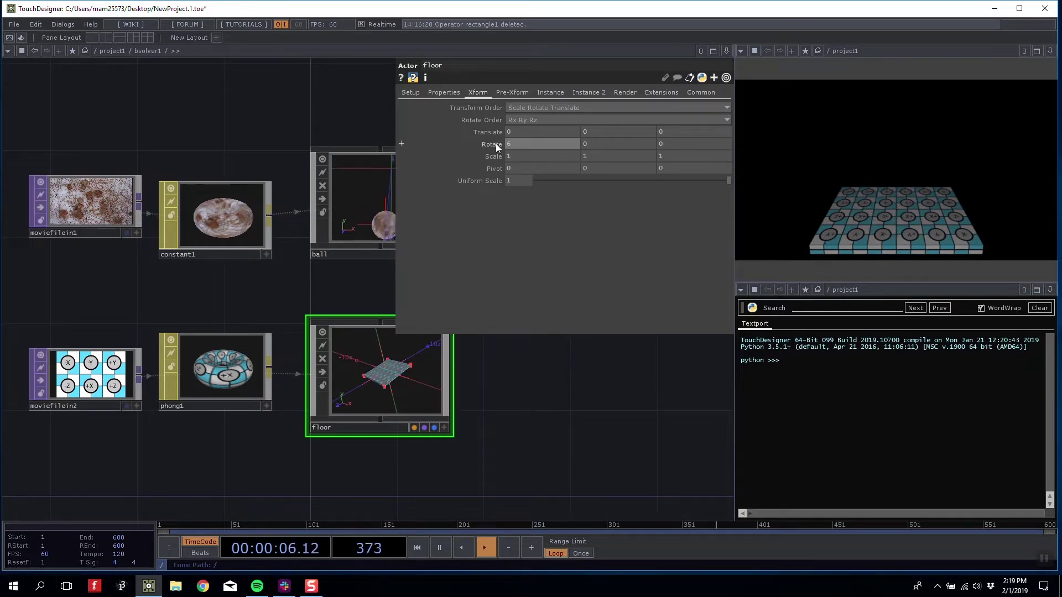
pyautogui.hotkey('ctrl', 'z')
# - Return to the project level and reinitialize the Bullet Solver's simulation and collision shapes
pyautogui.scroll(-8, 573, 409)
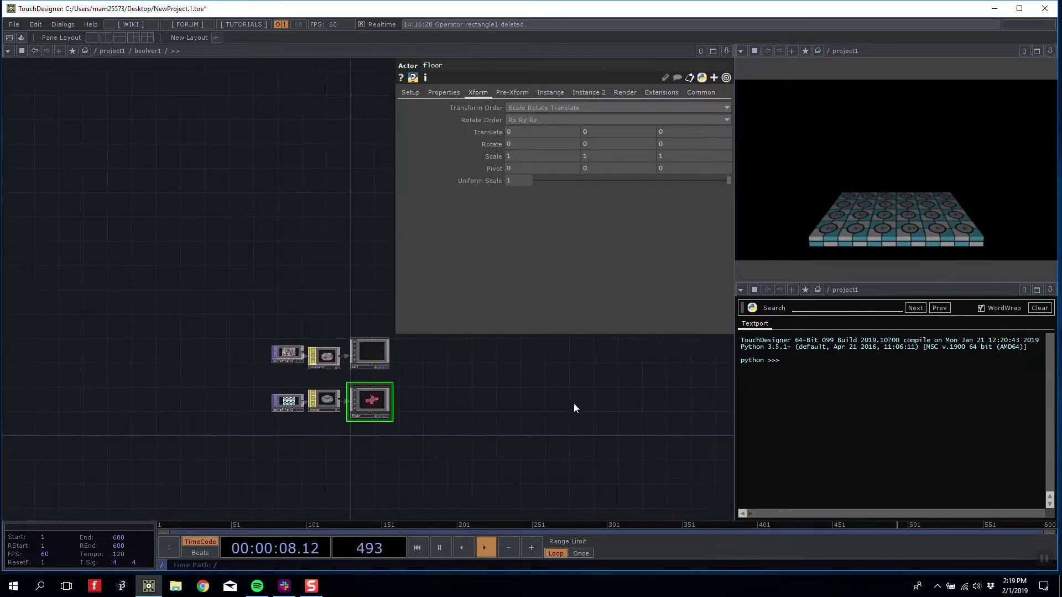
pyautogui.scroll(-4, 574, 407)
pyautogui.moveTo(359, 247); pyautogui.dragTo(116, 128)
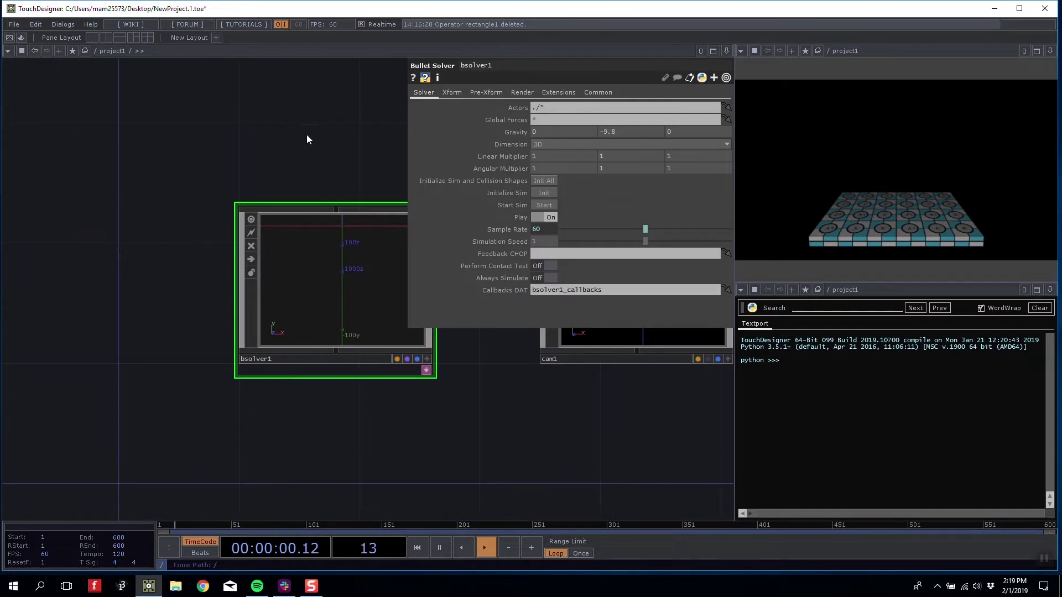
pyautogui.moveTo(307, 134); pyautogui.dragTo(164, 112)
pyautogui.scroll(-4, 272, 287)
pyautogui.moveTo(272, 287); pyautogui.dragTo(245, 194)
pyautogui.scroll(2, 272, 296)
pyautogui.moveTo(227, 295); pyautogui.dragTo(280, 337)
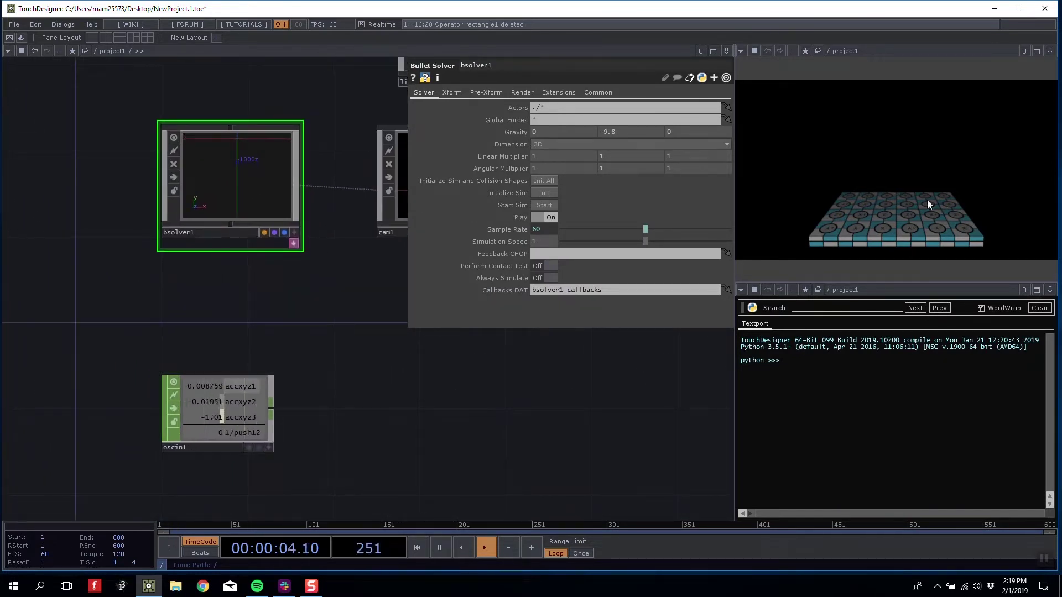
pyautogui.click(544, 181)
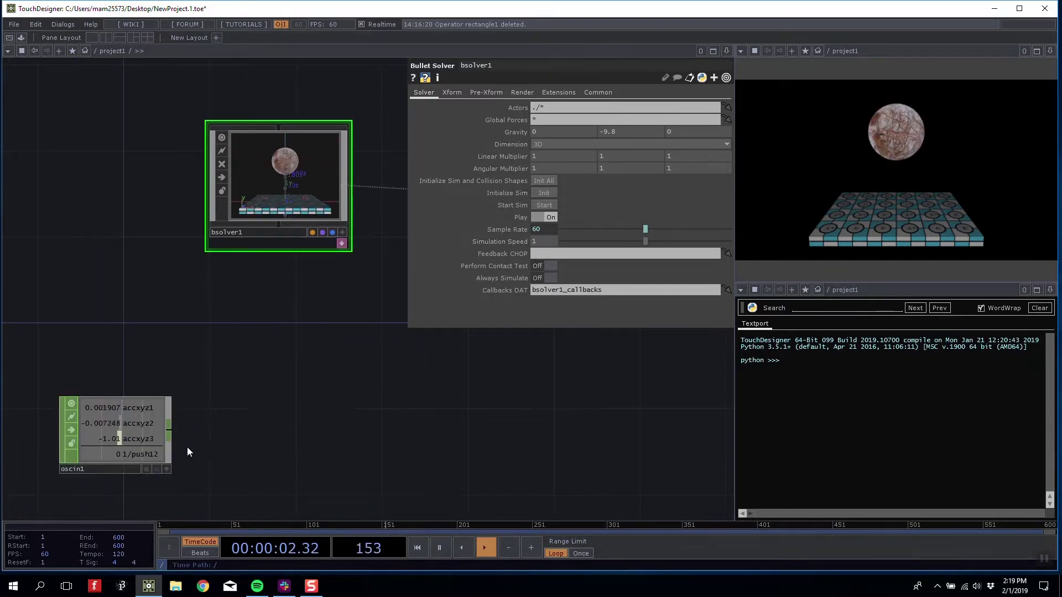
# - Add an In CHOP inside the Bullet Solver, below the BoxMap image node
pyautogui.press('i')
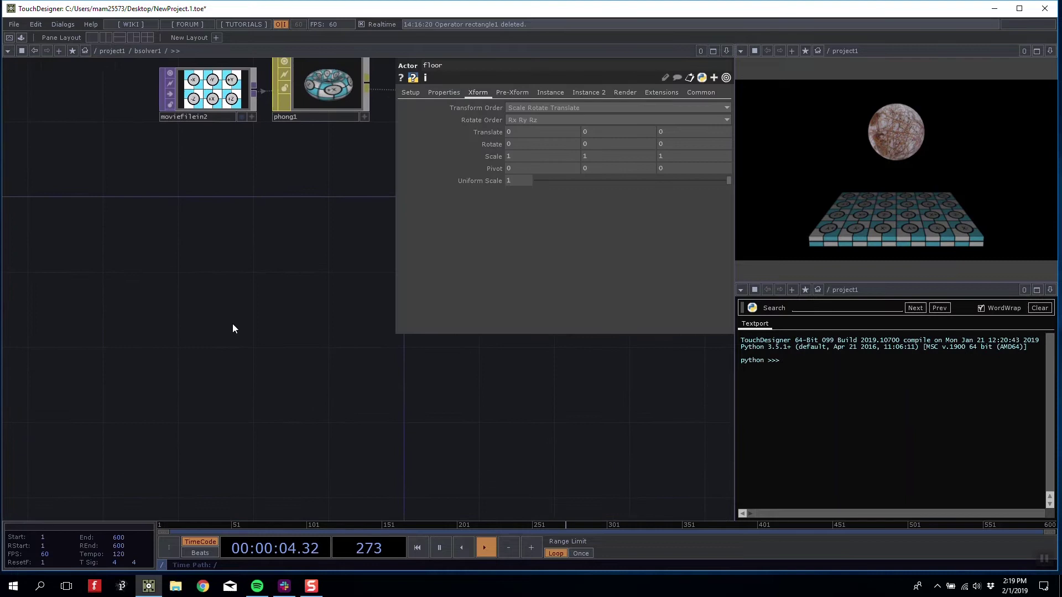
pyautogui.press('Tab')
pyautogui.write('i')
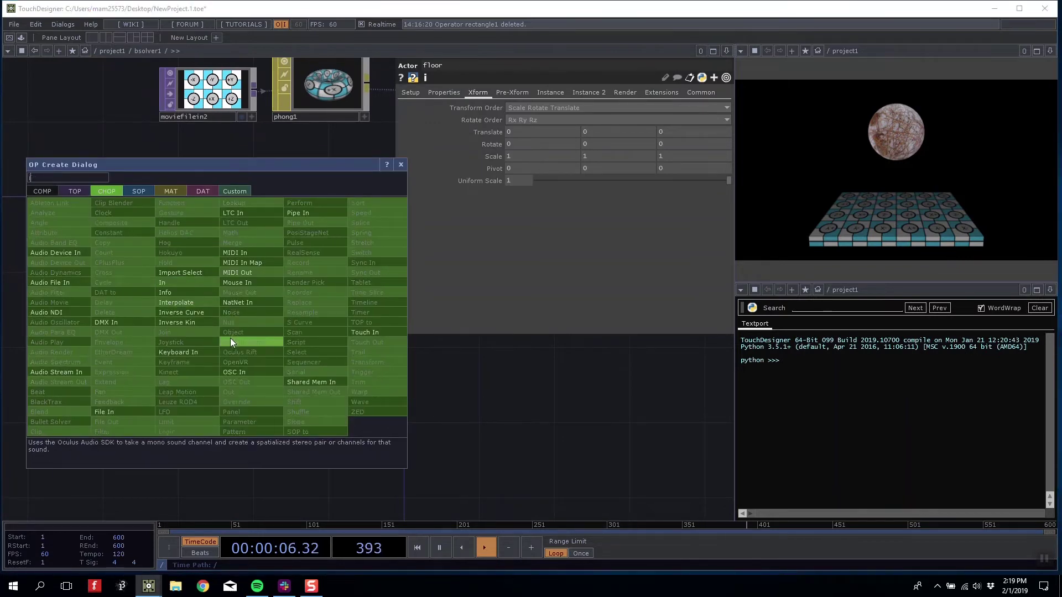
pyautogui.write('n')
pyautogui.click(205, 284)
pyautogui.click(207, 286)
# - At the project level, connect the OSC In CHOP to the Bullet Solver's new input and check the channels inside
pyautogui.scroll(-10, 221, 313)
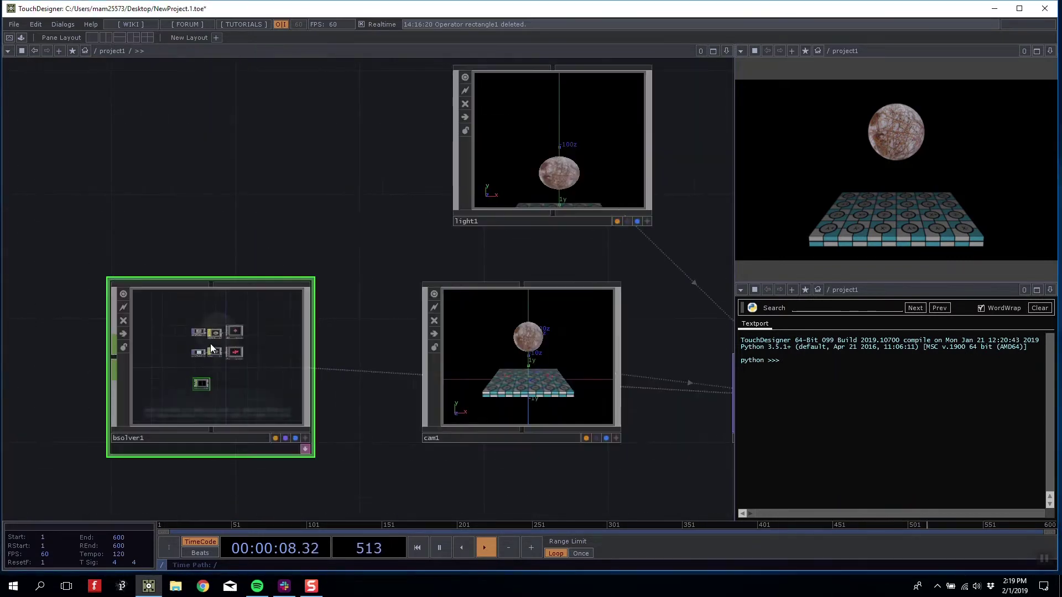
pyautogui.moveTo(248, 495); pyautogui.dragTo(219, 289)
pyautogui.scroll(-5, 206, 428)
pyautogui.moveTo(118, 437); pyautogui.dragTo(143, 216)
pyautogui.scroll(10, 186, 197)
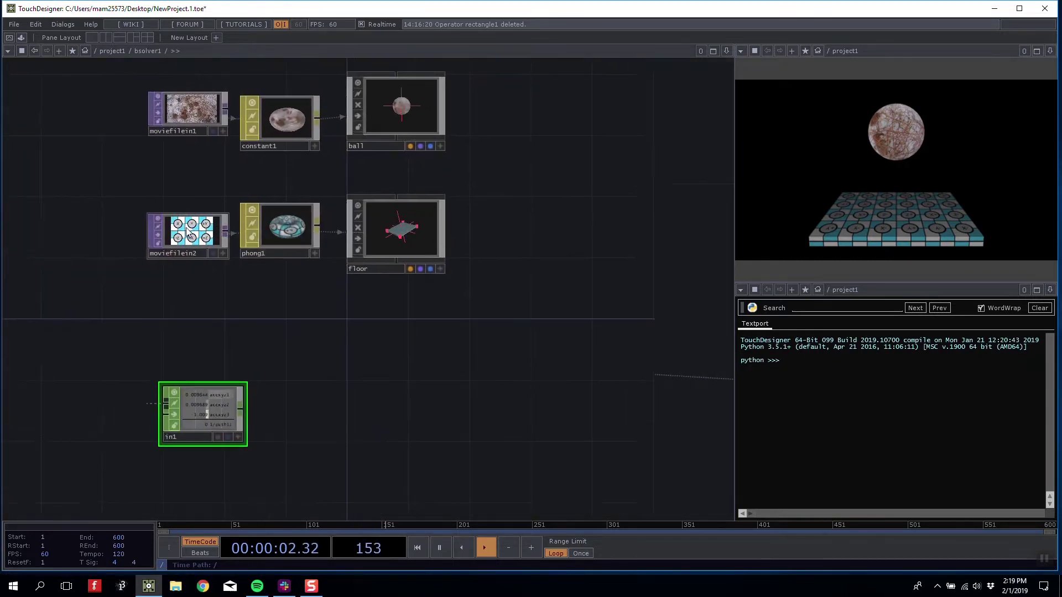
# - Append a Null CHOP to the In CHOP inside the Bullet Solver
pyautogui.press('p')
pyautogui.moveTo(154, 467); pyautogui.dragTo(138, 395)
pyautogui.click(350, 265)
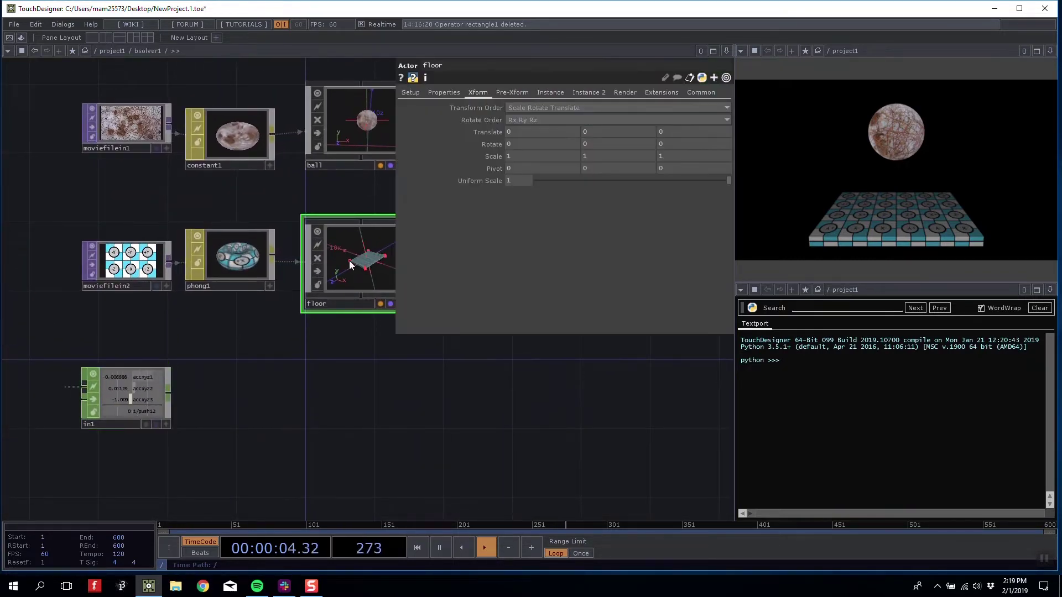
pyautogui.click(172, 394)
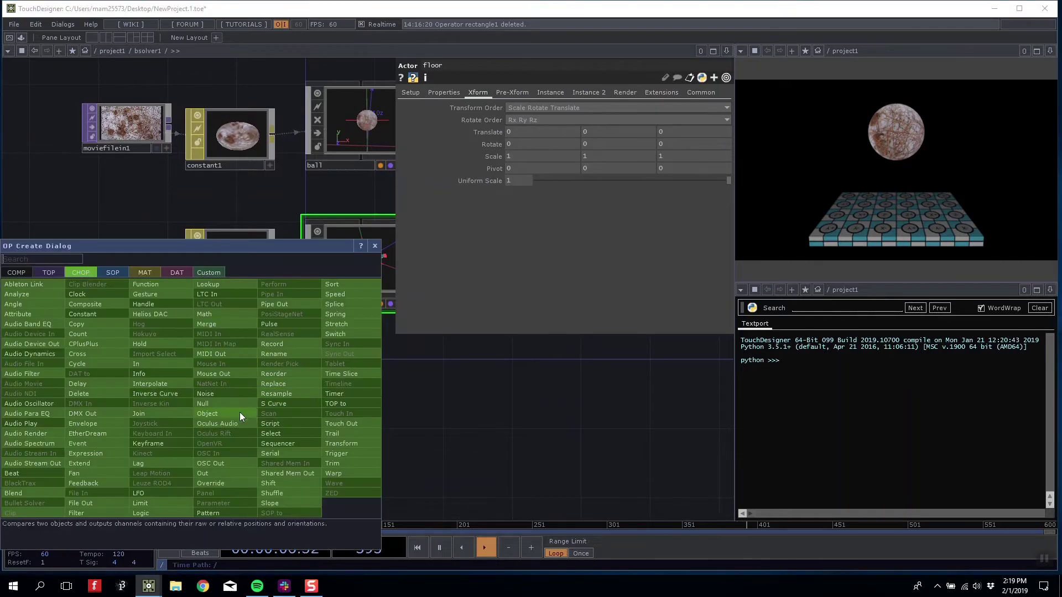
pyautogui.click(203, 404)
pyautogui.click(313, 404)
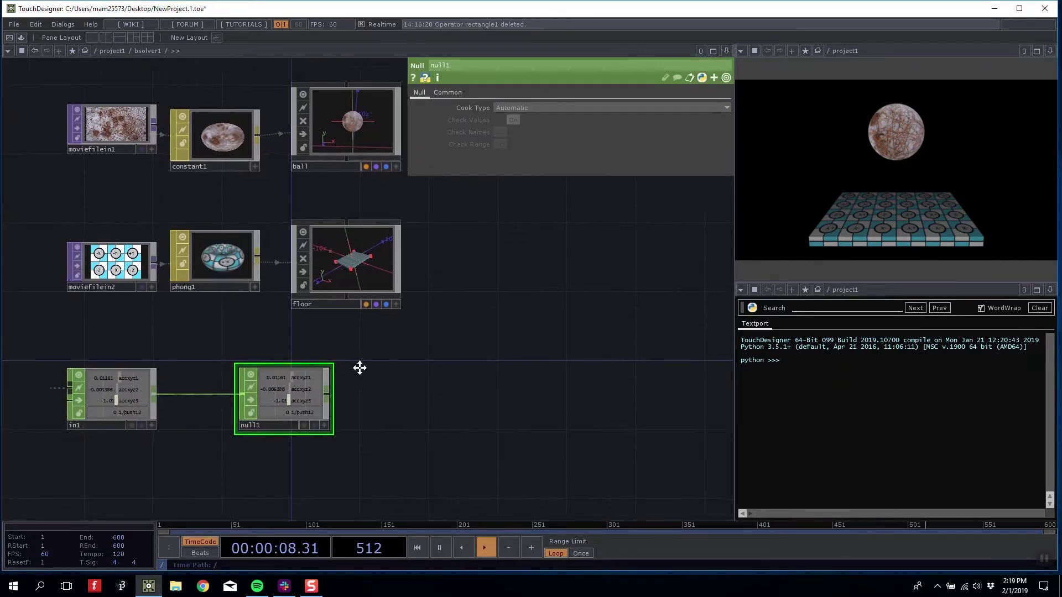
# - Move the Null CHOP below the floor actor and export its accxyz2 channel to the floor's X rotation
pyautogui.click(343, 293)
pyautogui.scroll(5, 315, 398)
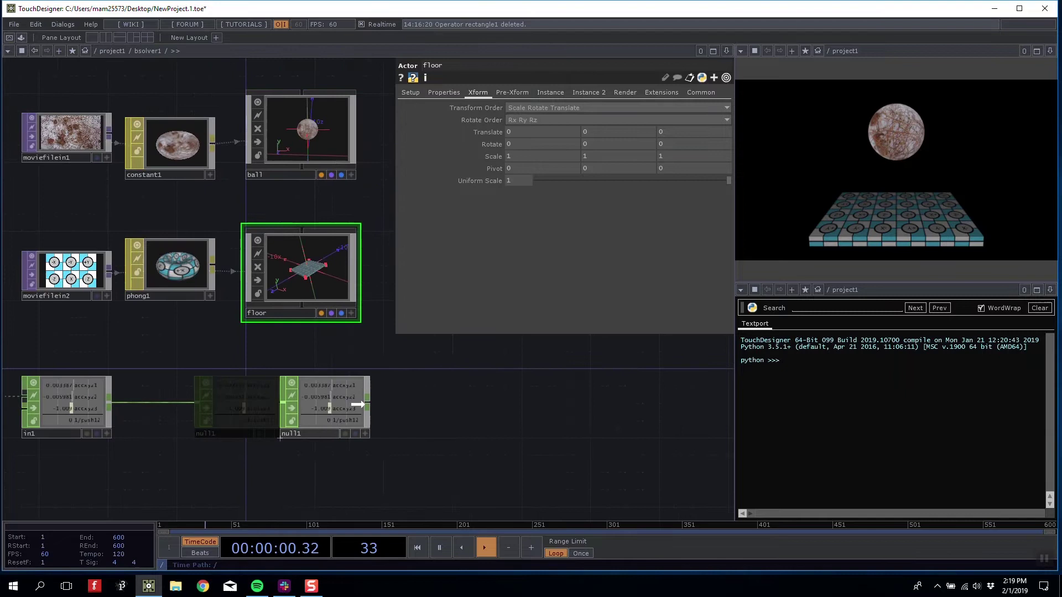
pyautogui.scroll(5, 365, 375)
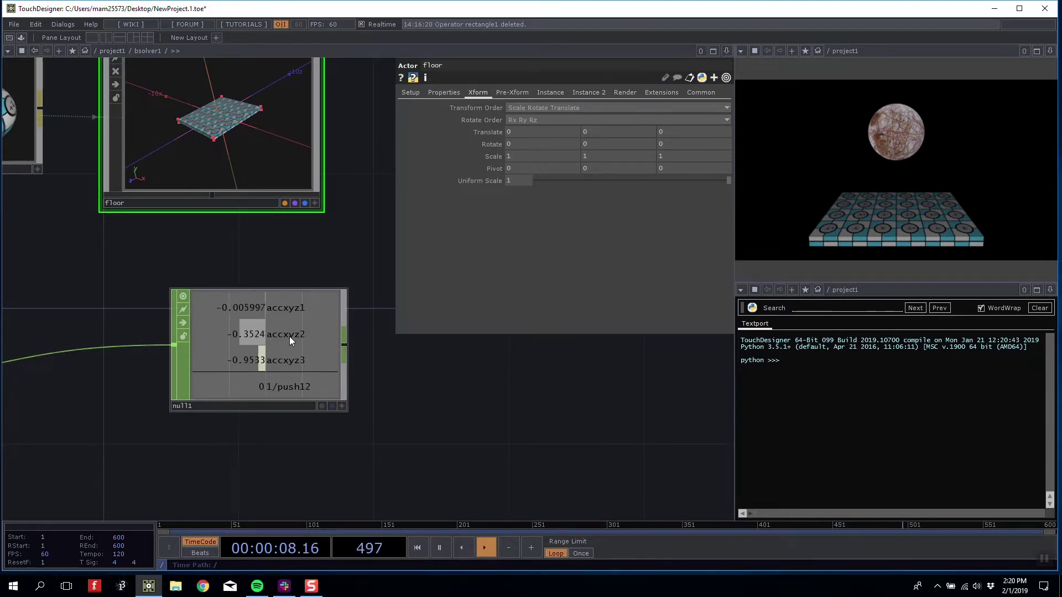
pyautogui.moveTo(403, 390); pyautogui.dragTo(413, 430)
pyautogui.moveTo(524, 125); pyautogui.dragTo(520, 125, button='middle')
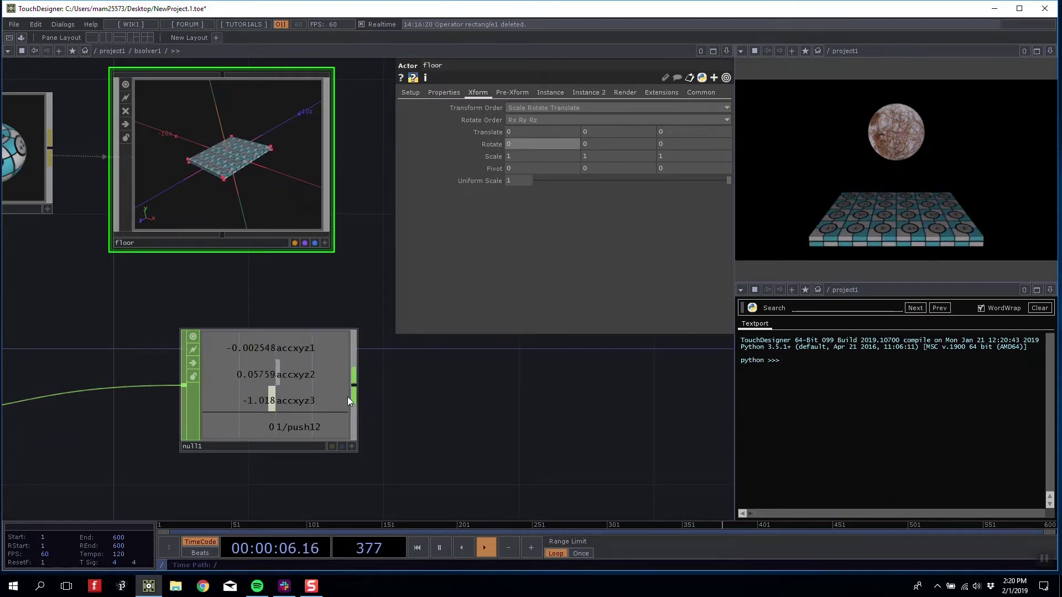
pyautogui.click(351, 447)
pyautogui.moveTo(455, 272); pyautogui.dragTo(507, 130)
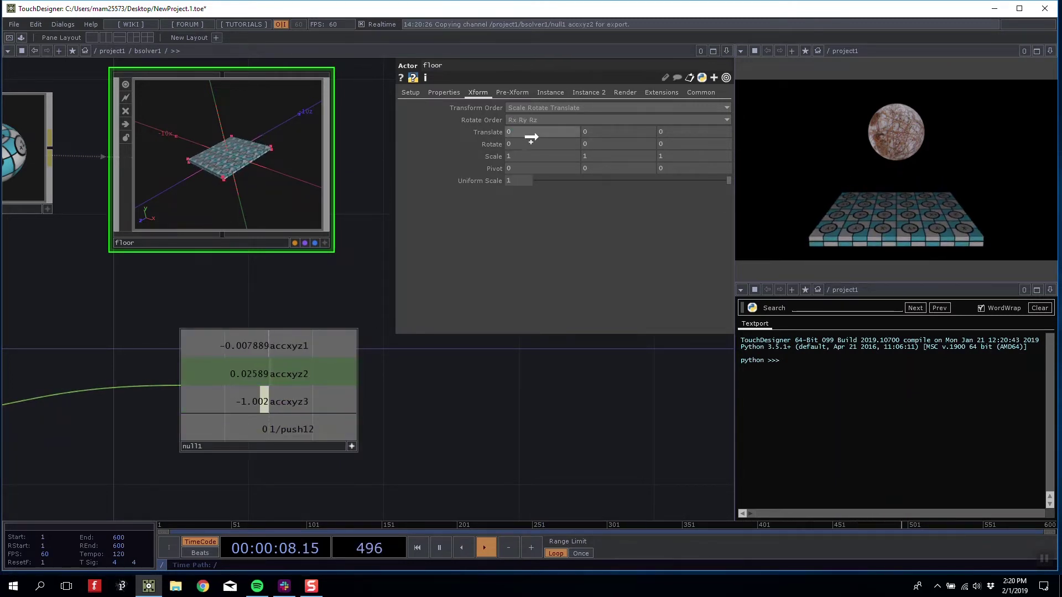
pyautogui.click(538, 137)
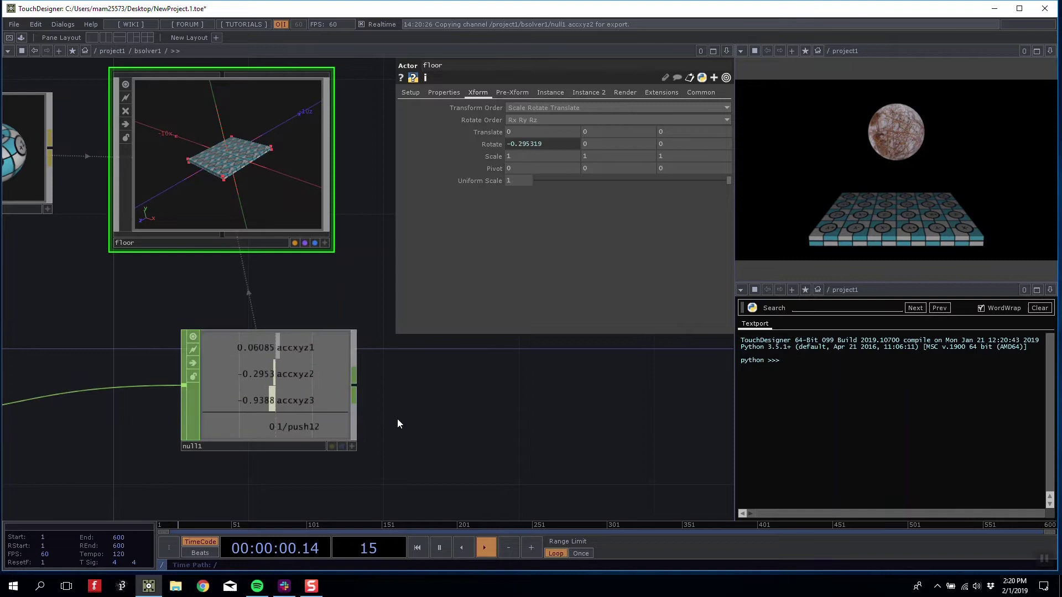
# - Insert a Math CHOP between the In CHOP and the Null CHOP
pyautogui.moveTo(397, 419); pyautogui.dragTo(634, 382)
pyautogui.rightClick(337, 370)
pyautogui.click(364, 362)
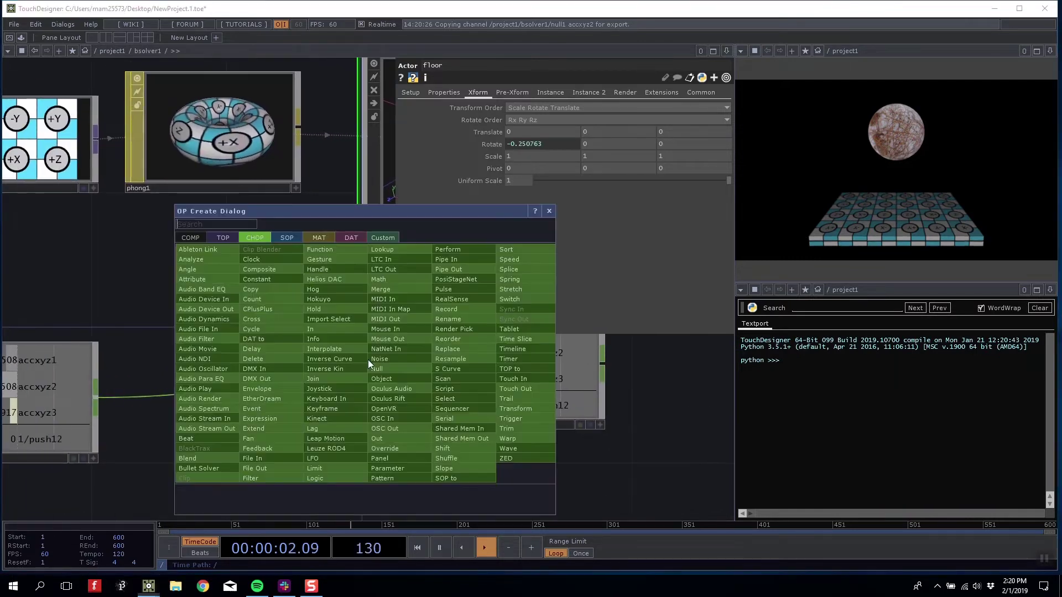
pyautogui.click(400, 280)
pyautogui.click(265, 386)
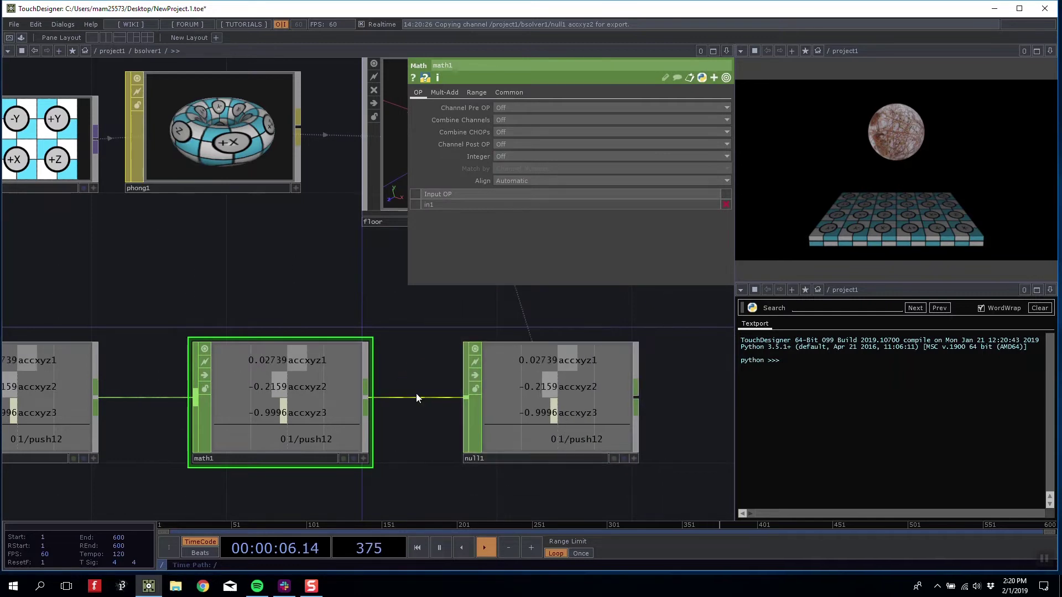
# - Set the upper end of the Math CHOP's To Range to 45 and show the floor actor's transform parameters
pyautogui.click(477, 92)
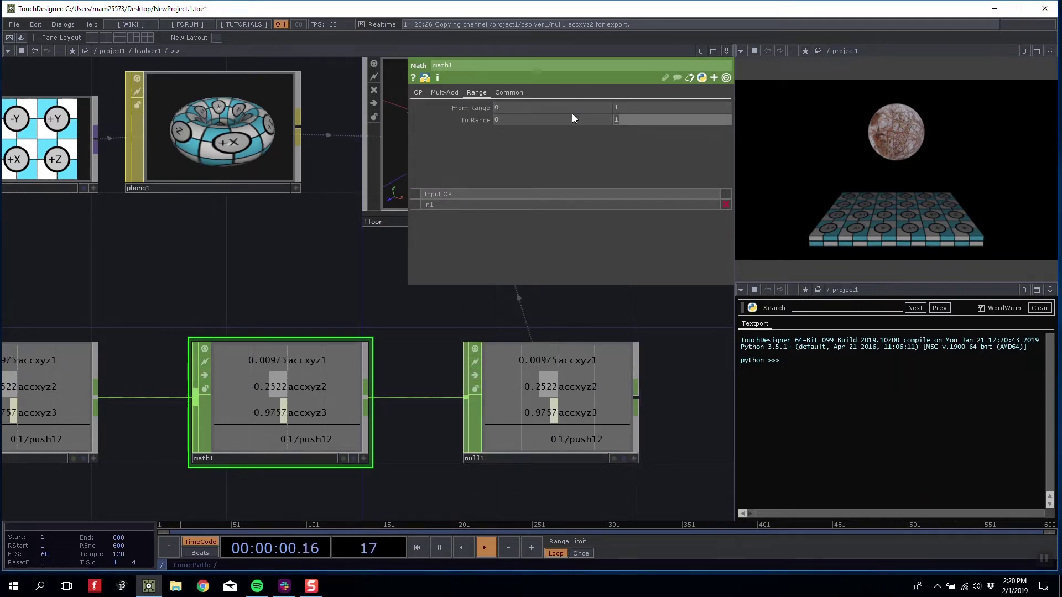
pyautogui.write('45')
pyautogui.press('Return')
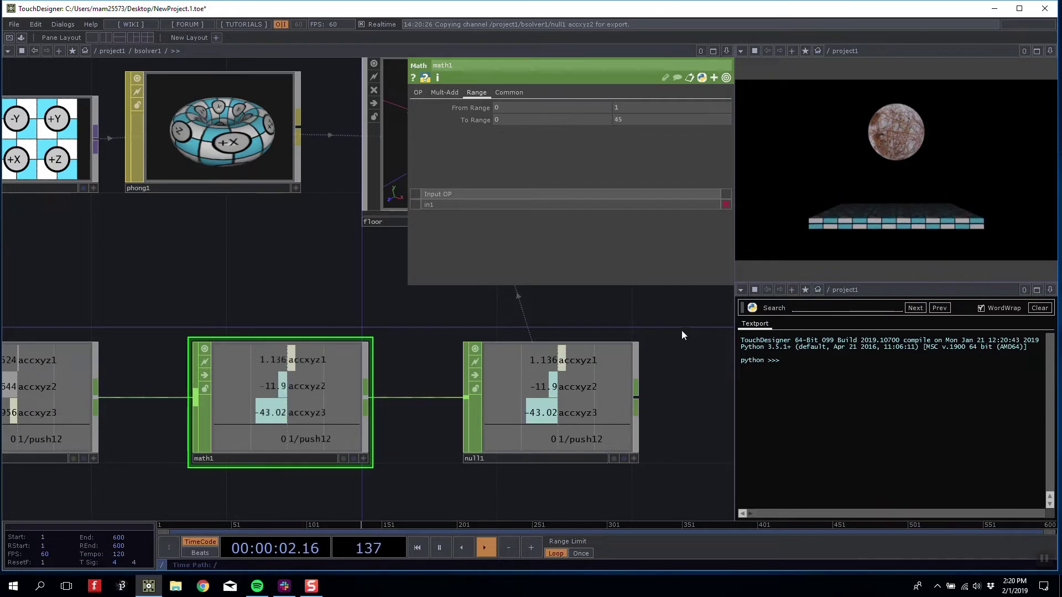
pyautogui.moveTo(682, 330); pyautogui.dragTo(555, 352)
pyautogui.click(343, 191)
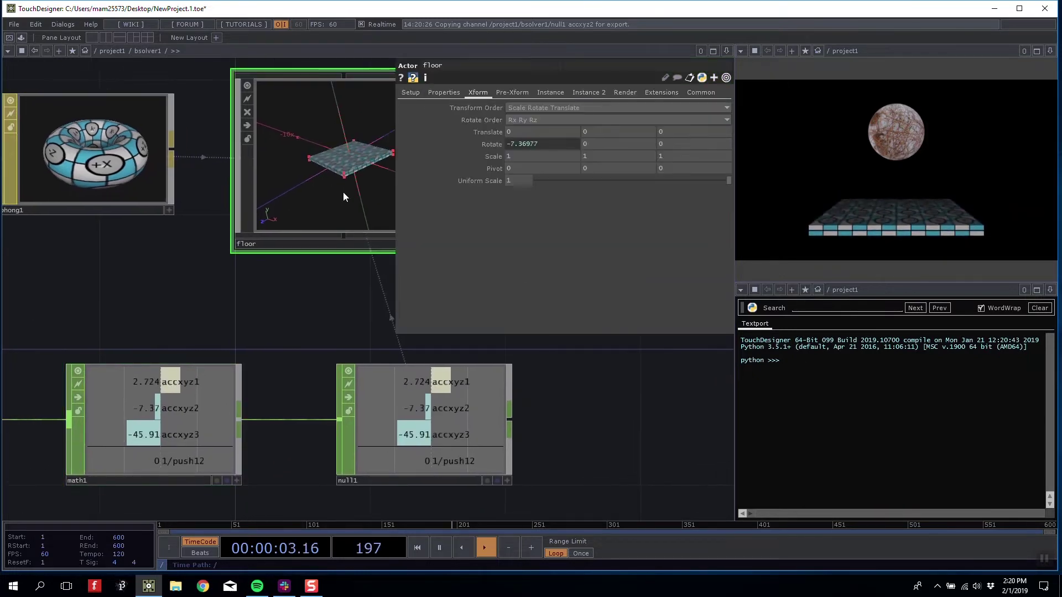
# - Negate the floor's X rotation expression so it reads -op('null1')['accxyz2']
pyautogui.click(510, 145)
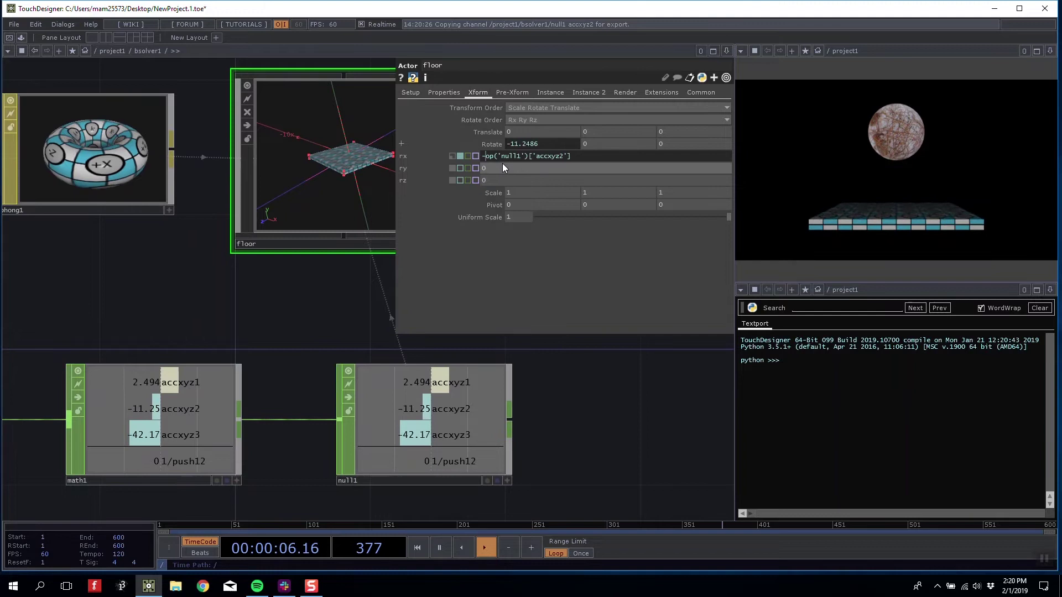
pyautogui.click(596, 351)
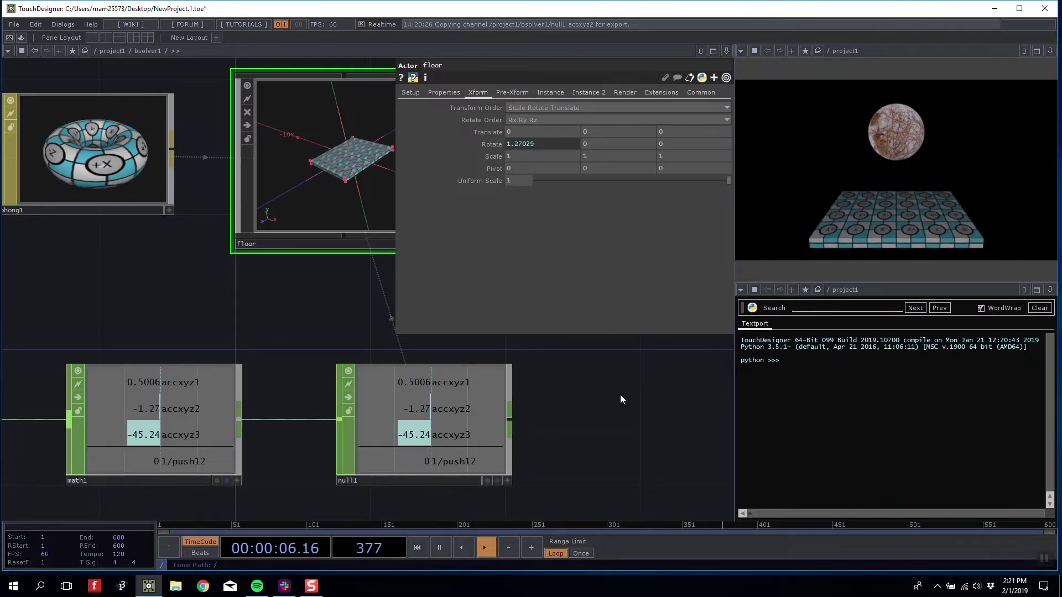
pyautogui.moveTo(606, 351); pyautogui.dragTo(572, 353)
# - Switch the floor's X rotation to constant mode and try out manual changes to its Y and Z rotation
pyautogui.click(500, 144)
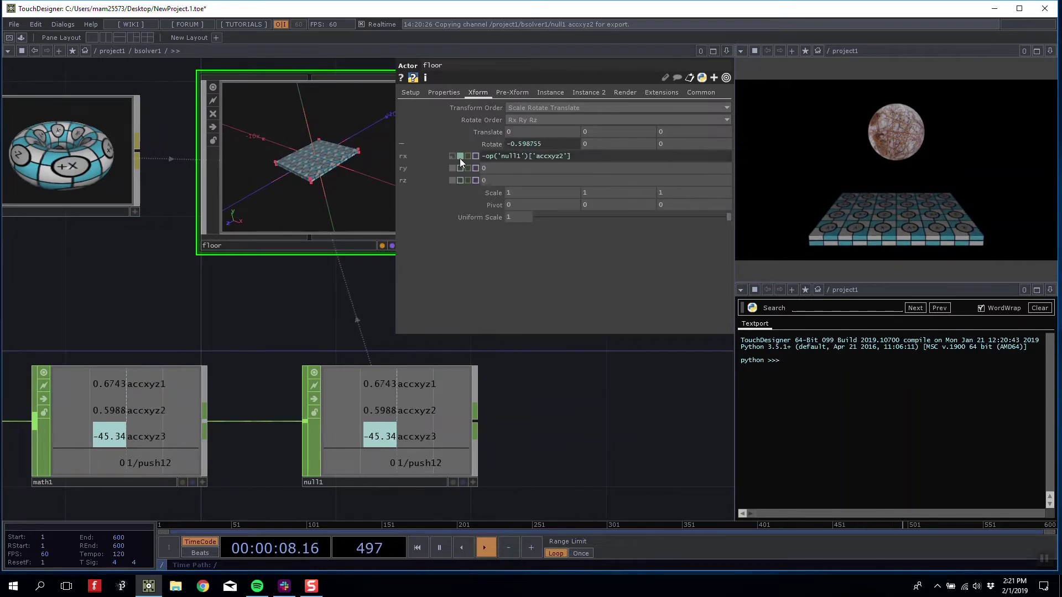
pyautogui.click(453, 157)
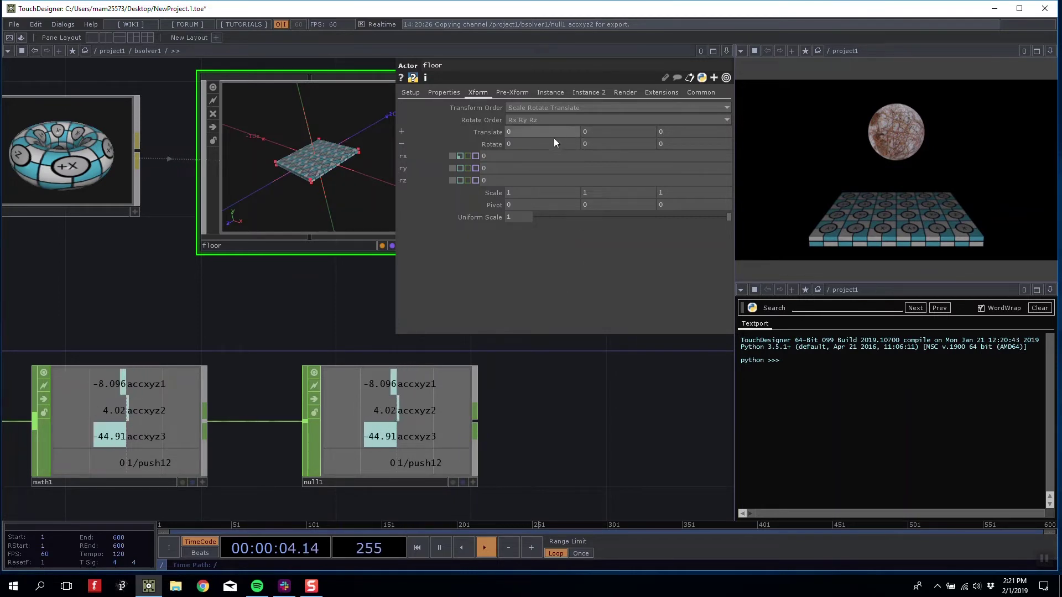
pyautogui.moveTo(609, 145)
pyautogui.mouseDown(button='middle')
pyautogui.moveTo(602, 132)
pyautogui.moveTo(619, 133)
pyautogui.moveTo(602, 132)
pyautogui.mouseUp(button='middle')
pyautogui.moveTo(606, 128); pyautogui.dragTo(609, 127)
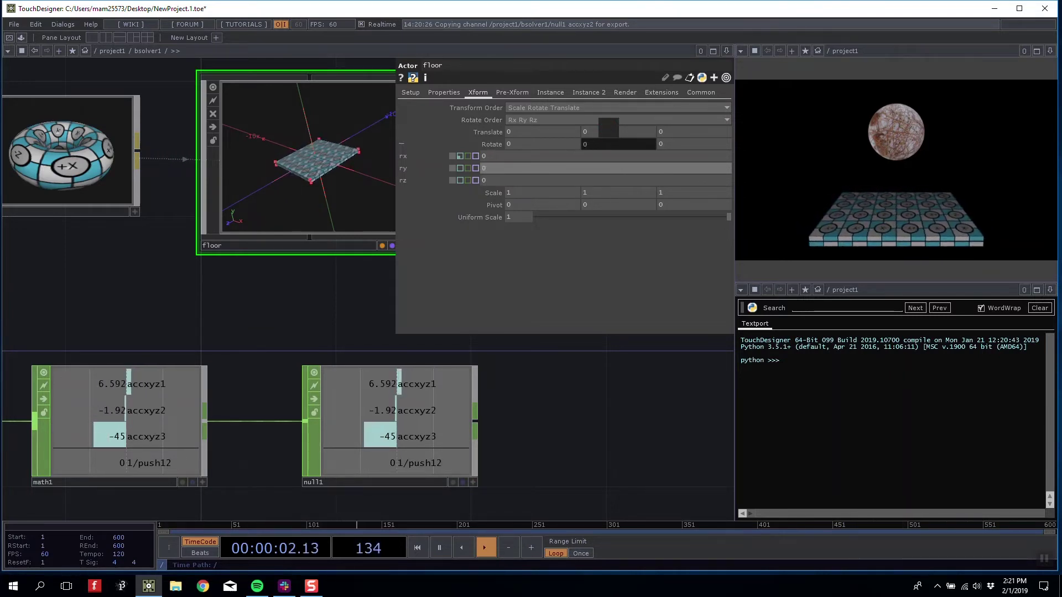
pyautogui.moveTo(682, 143); pyautogui.dragTo(681, 128)
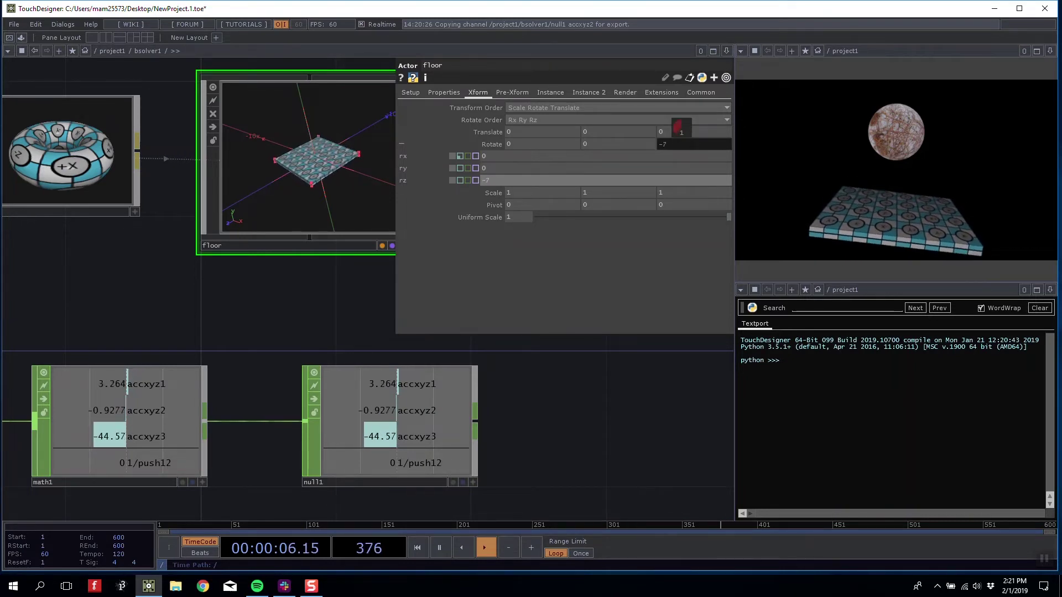
# - Drive the floor's Z rotation with -op('null1')['accxyz1'] from the Null CHOP and switch its X rotation back to expression mode
pyautogui.click(473, 483)
pyautogui.moveTo(669, 181); pyautogui.dragTo(685, 142)
pyautogui.click(685, 139)
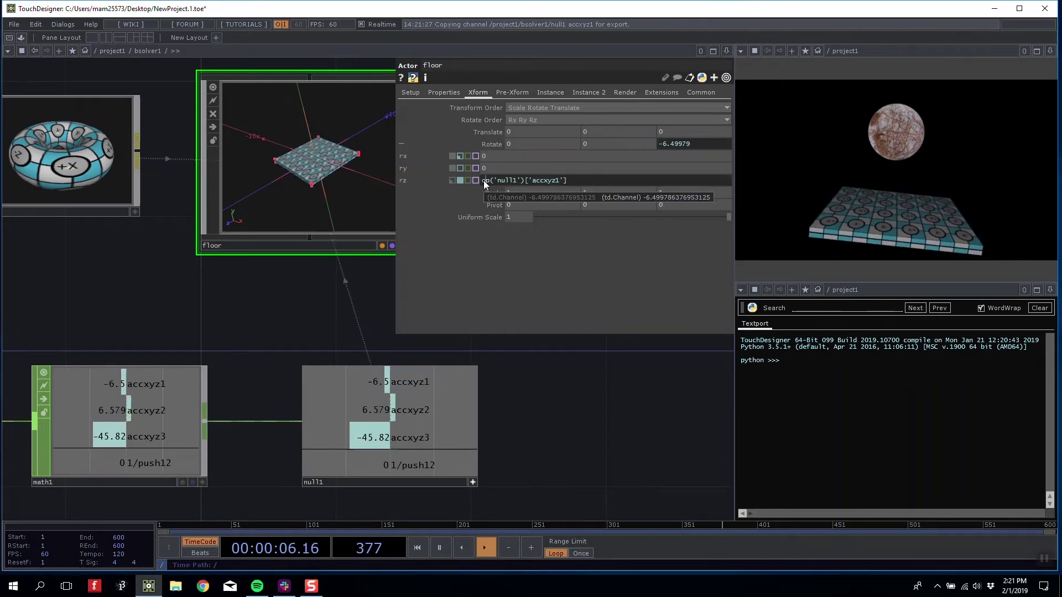
pyautogui.write('-')
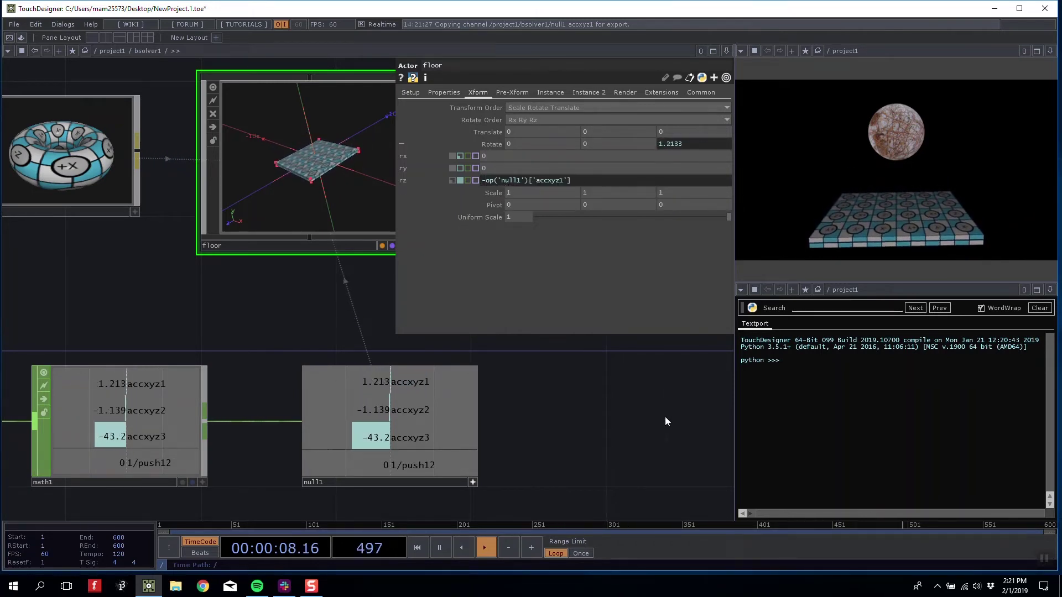
pyautogui.click(603, 388)
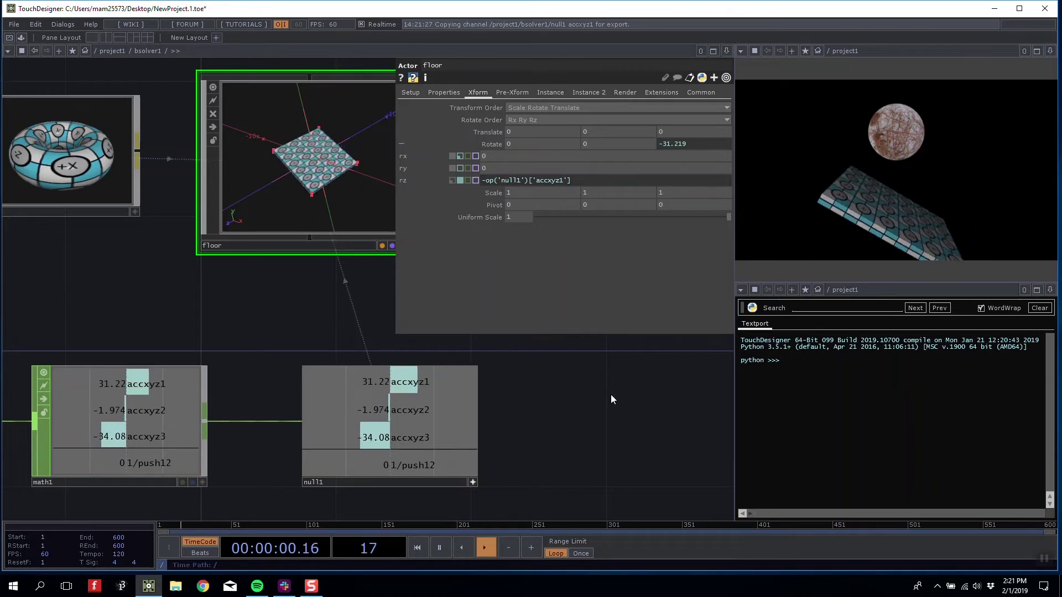
pyautogui.click(461, 157)
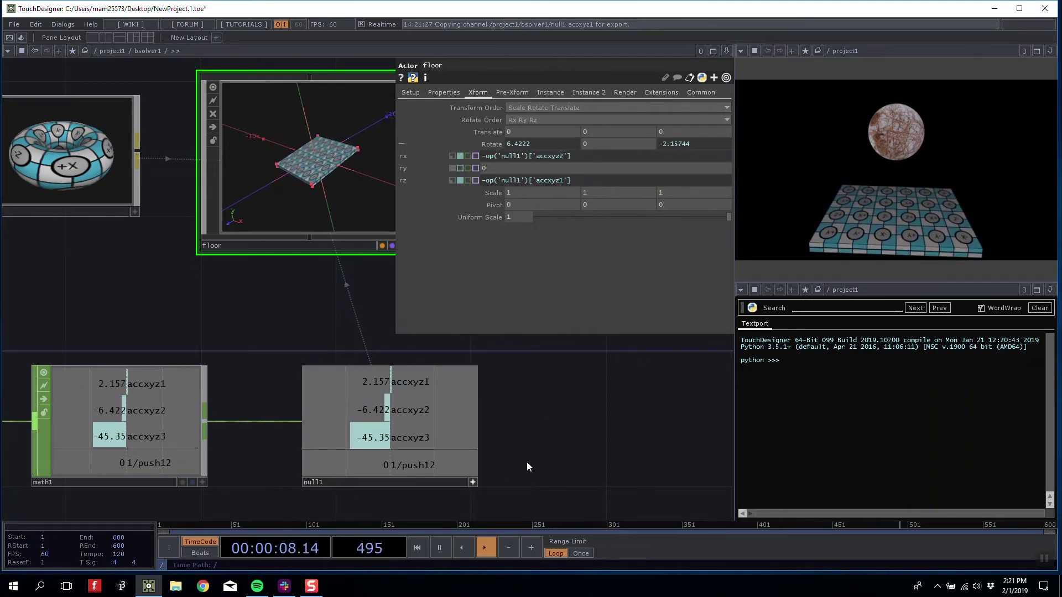
# - Move the Null CHOP farther from the Math CHOP and insert a Lag CHOP between them
pyautogui.click(472, 482)
pyautogui.moveTo(412, 484); pyautogui.dragTo(513, 485)
pyautogui.rightClick(254, 420)
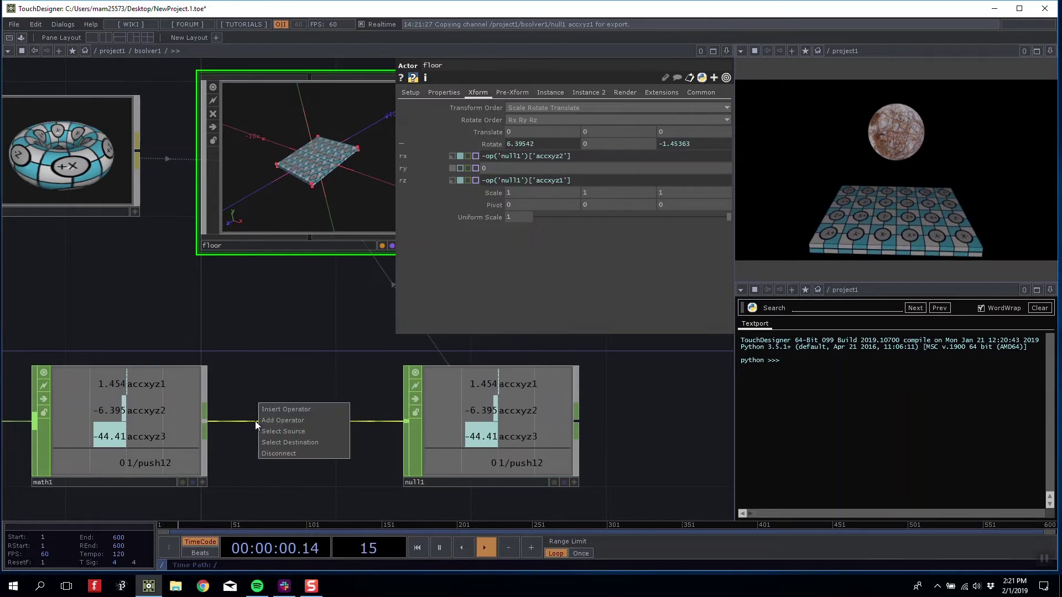
pyautogui.click(267, 412)
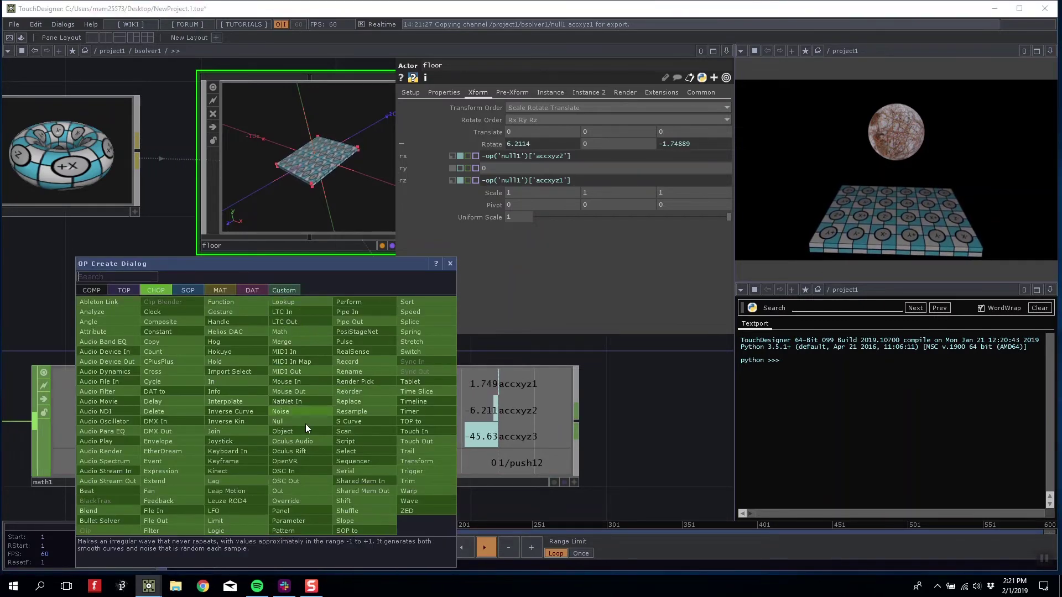
pyautogui.click(243, 483)
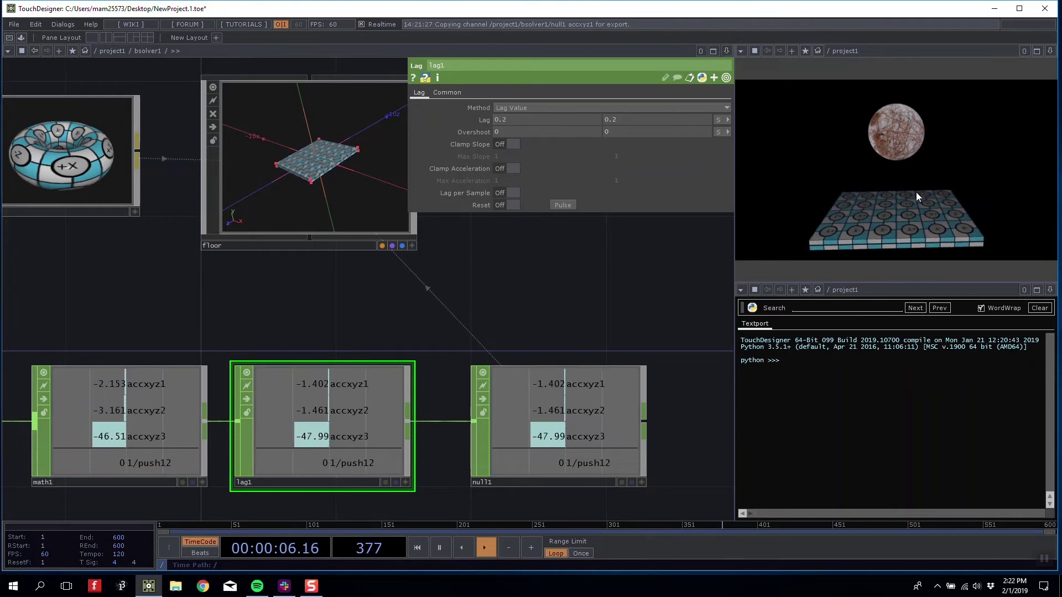
# - Return to the project1 network and start the Bullet Solver's simulation
pyautogui.scroll(-5, 522, 318)
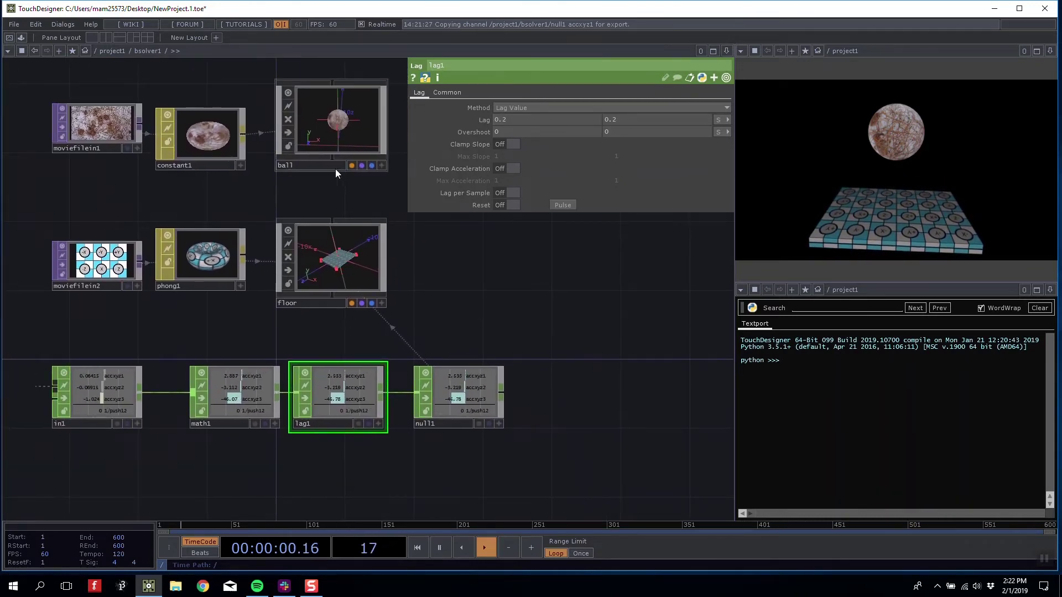
pyautogui.scroll(-5, 489, 305)
pyautogui.moveTo(488, 301); pyautogui.dragTo(439, 302)
pyautogui.scroll(-3, 454, 302)
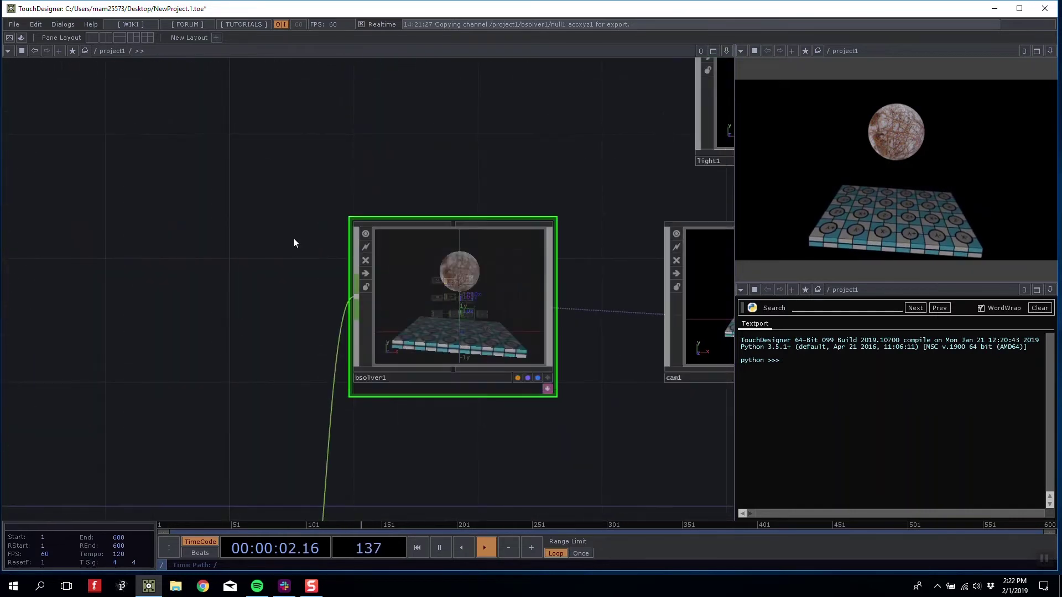
pyautogui.moveTo(293, 240); pyautogui.dragTo(93, 216)
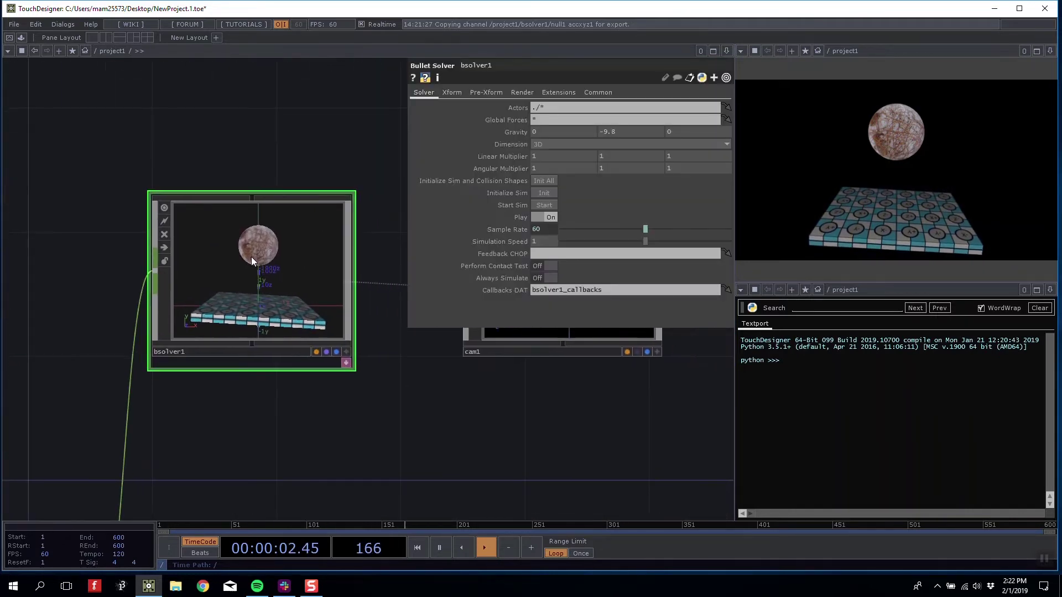
pyautogui.click(550, 205)
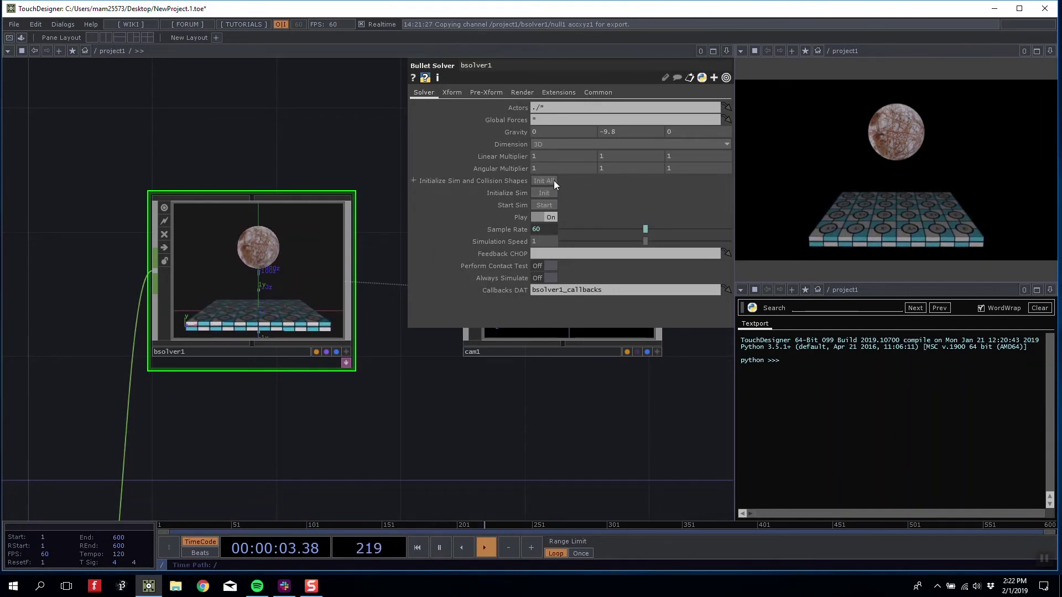
# - Add a CHOP Execute DAT beside the OSC In CHOP, monitoring oscin1
pyautogui.moveTo(508, 456); pyautogui.dragTo(524, 379)
pyautogui.scroll(-3, 487, 371)
pyautogui.moveTo(423, 399); pyautogui.dragTo(380, 350)
pyautogui.moveTo(310, 425); pyautogui.dragTo(297, 381)
pyautogui.scroll(3, 237, 387)
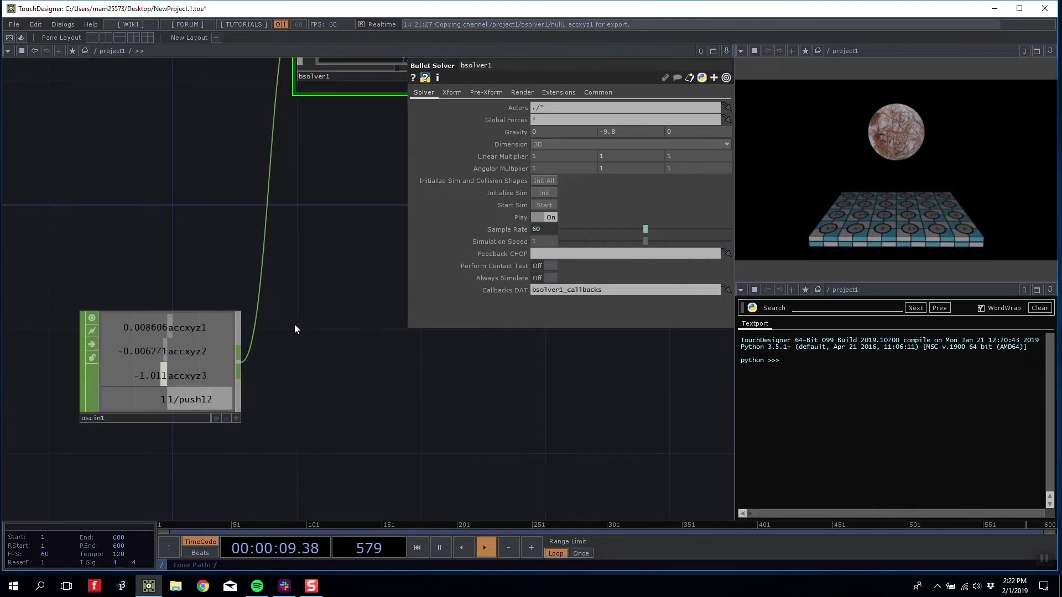
pyautogui.moveTo(309, 356); pyautogui.dragTo(291, 341)
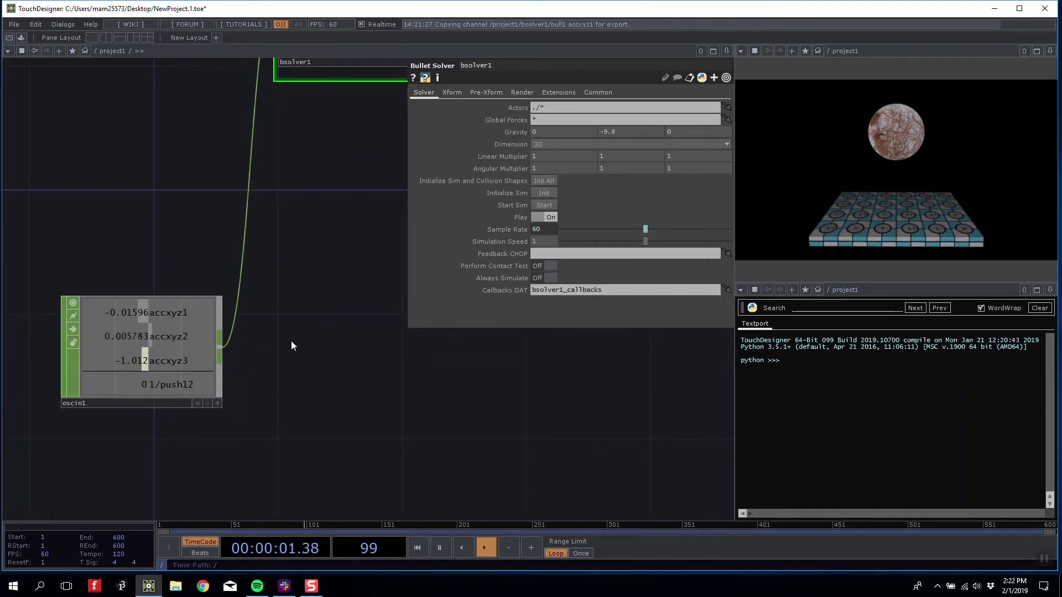
pyautogui.press('Tab')
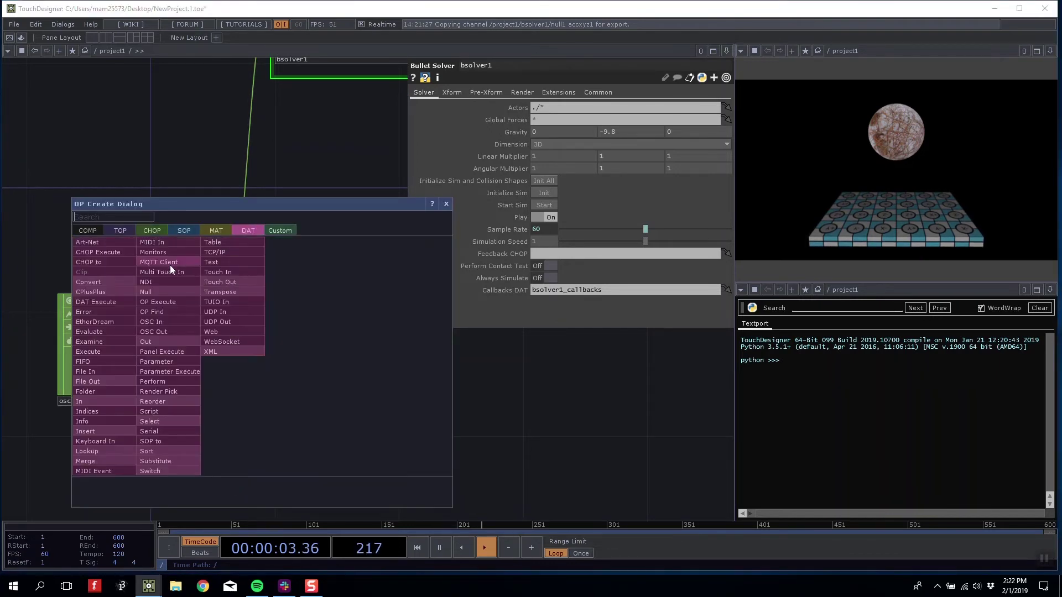
pyautogui.click(98, 252)
pyautogui.click(321, 349)
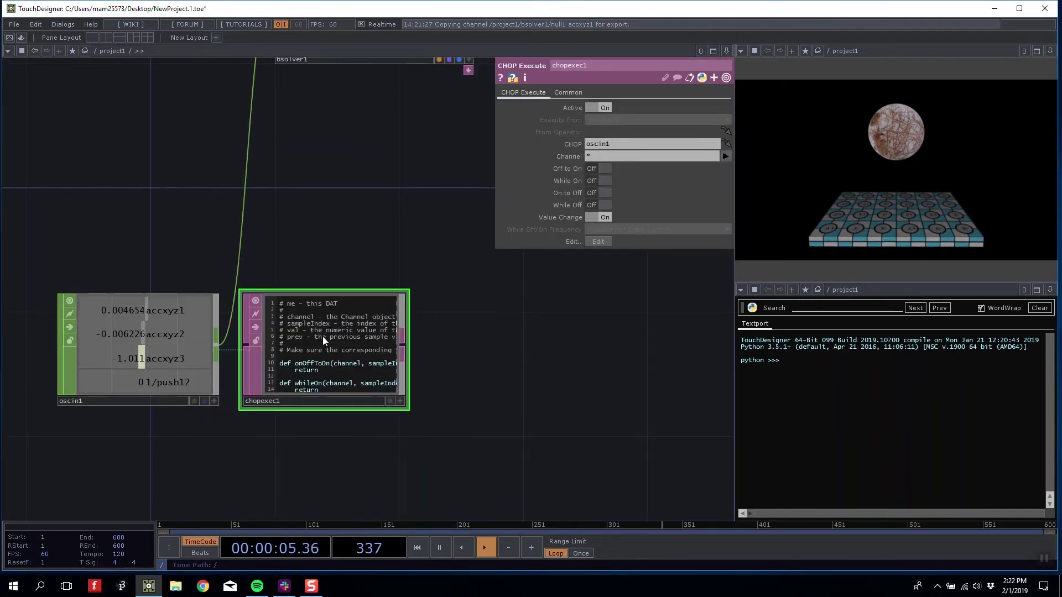
# - Limit the CHOP Execute DAT to the channel *push*, enable Off to On and disable Value Change
pyautogui.click(606, 155)
pyautogui.scroll(2, 132, 391)
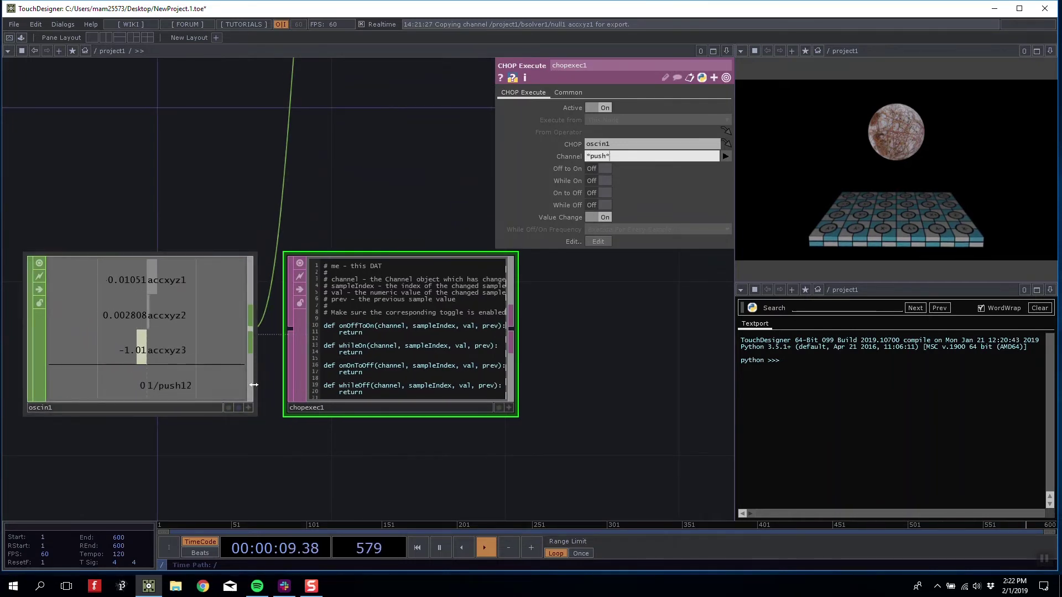
pyautogui.write('*push*')
pyautogui.click(600, 168)
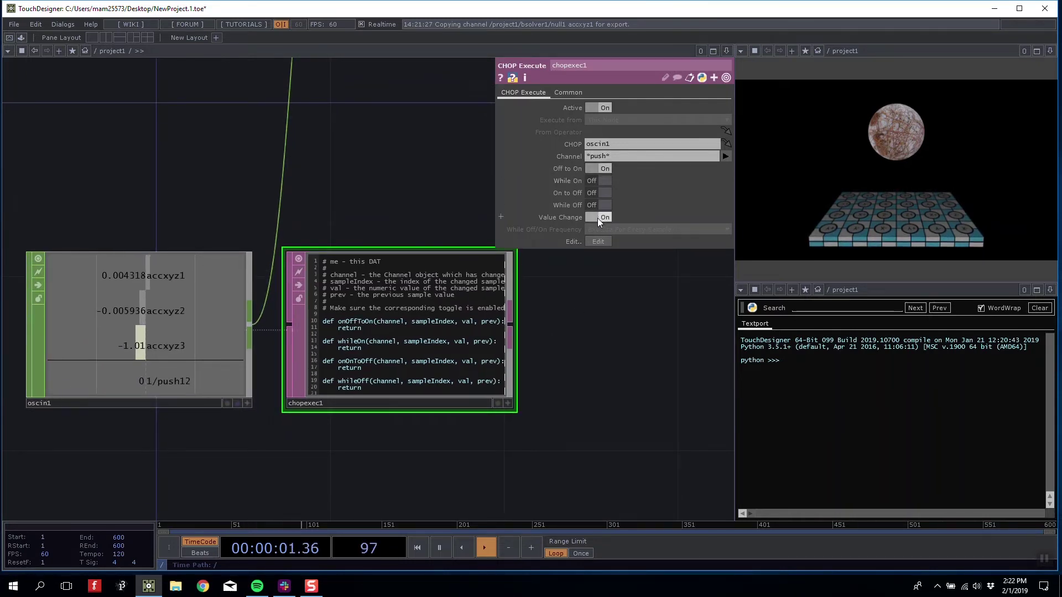
pyautogui.click(598, 218)
# - Open the CHOP Execute DAT's script for editing alongside the Textport
pyautogui.rightClick(403, 313)
pyautogui.click(471, 336)
pyautogui.scroll(-3, 350, 249)
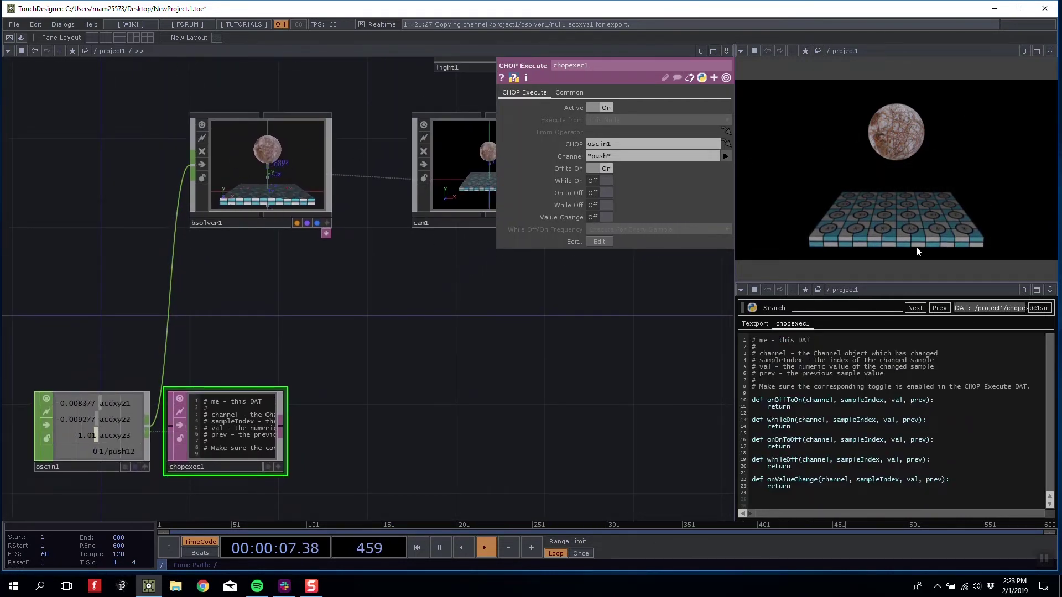
# - Add the line op('bsolver1').par.init.pulse() inside the script's onOffToOn function
pyautogui.press('Return')
pyautogui.press('Return')
pyautogui.press('Return')
pyautogui.press('Up')
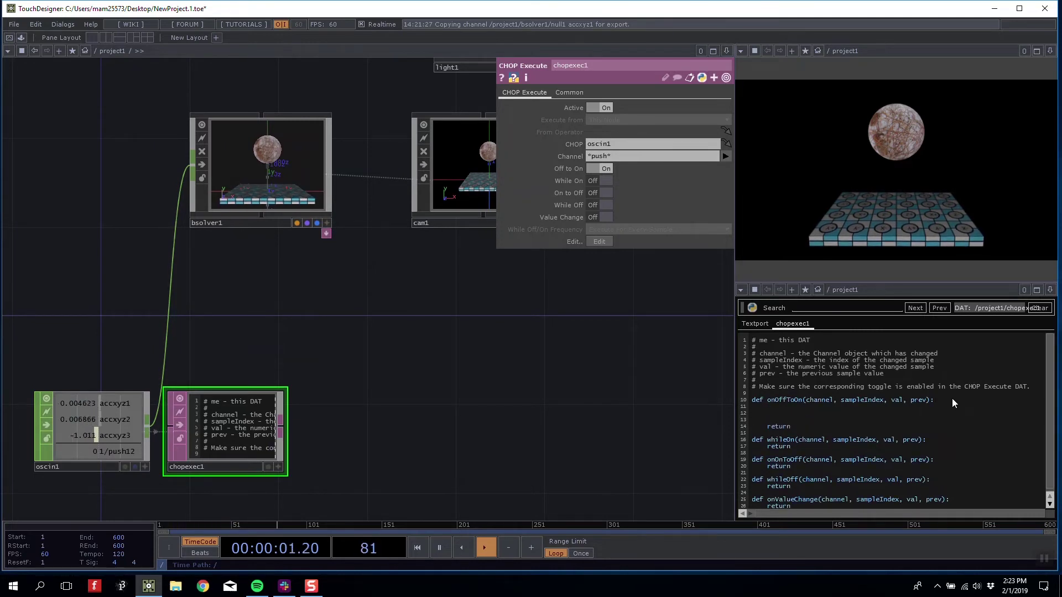
pyautogui.press('Up')
pyautogui.press('Tab')
pyautogui.write('op')
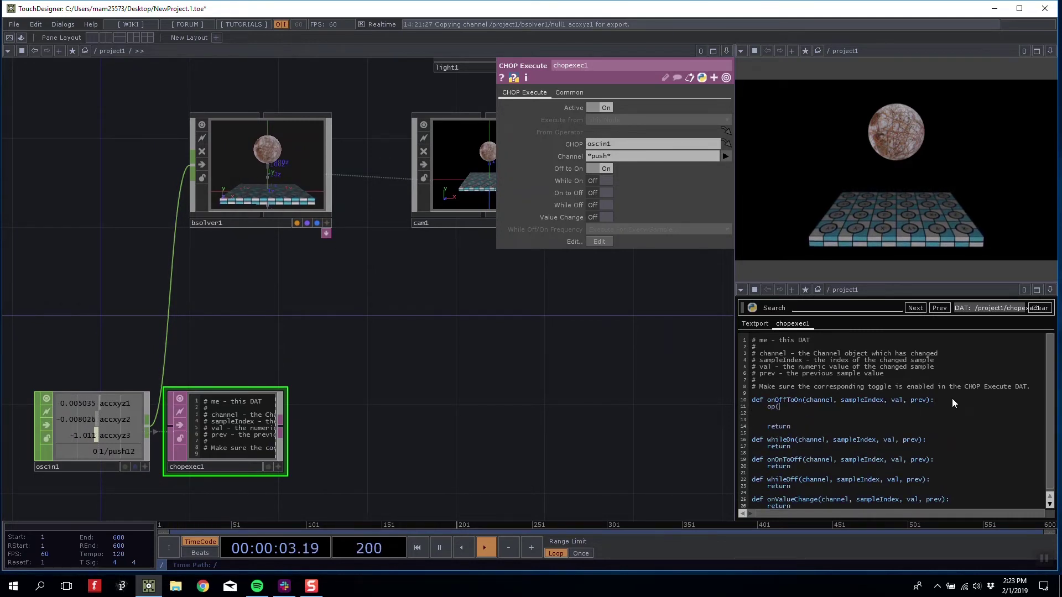
pyautogui.write("('bs")
pyautogui.press('BackSpace')
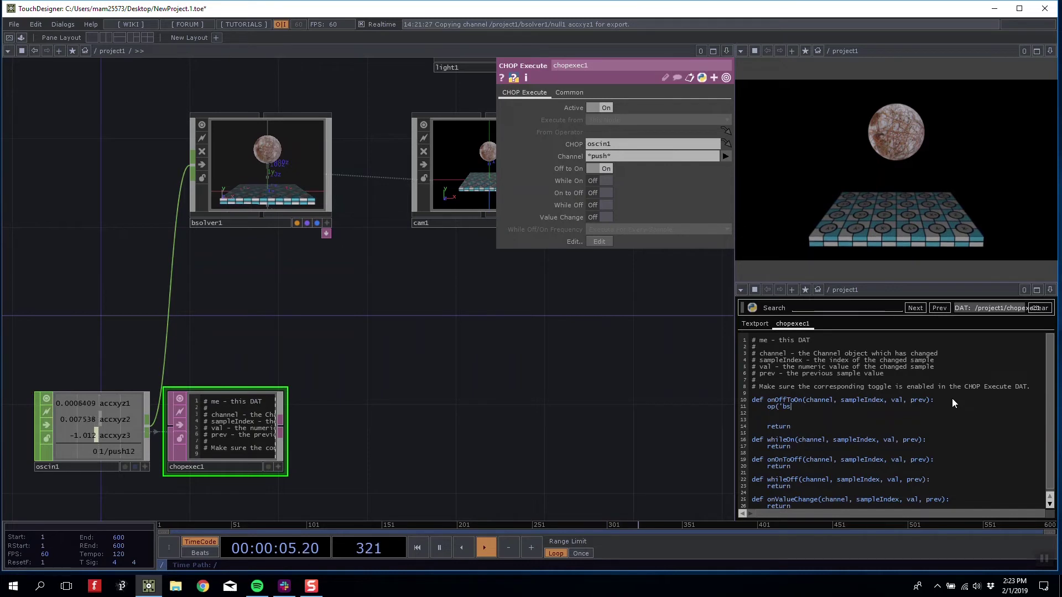
pyautogui.write('olver1')
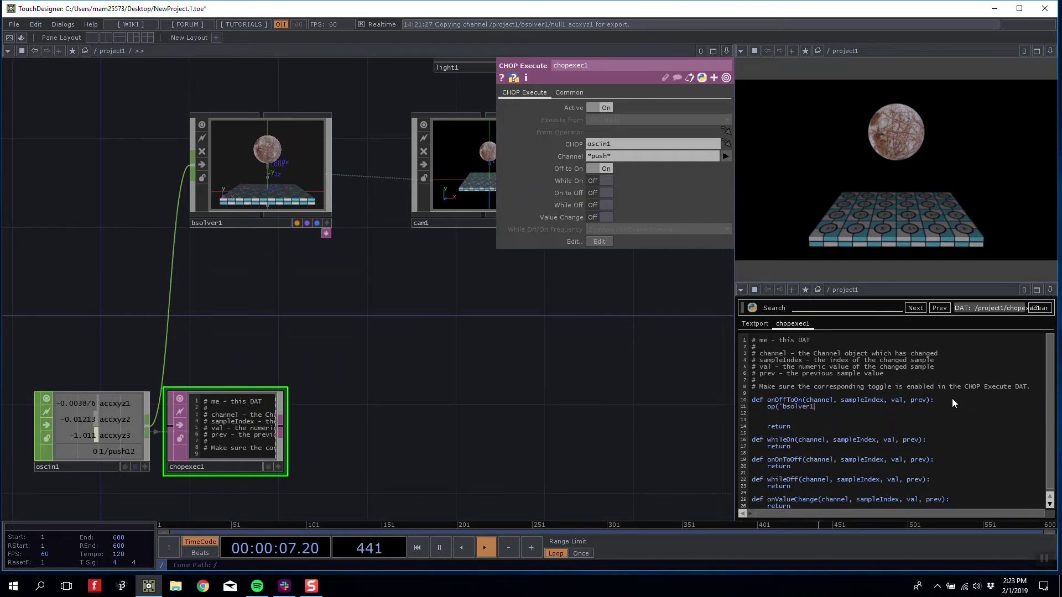
pyautogui.write("').par.")
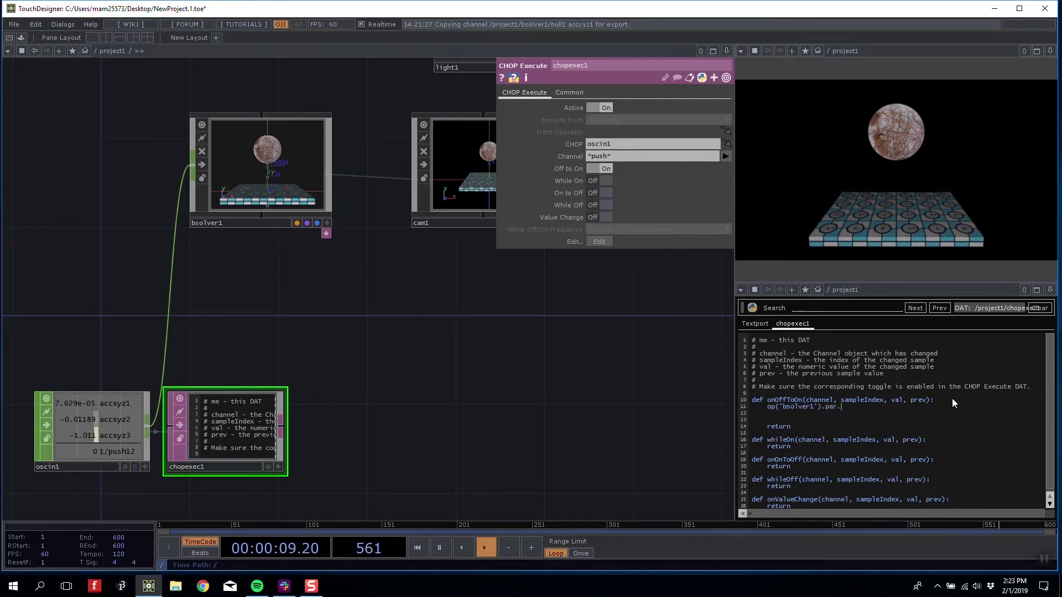
pyautogui.write('init.pulse()')
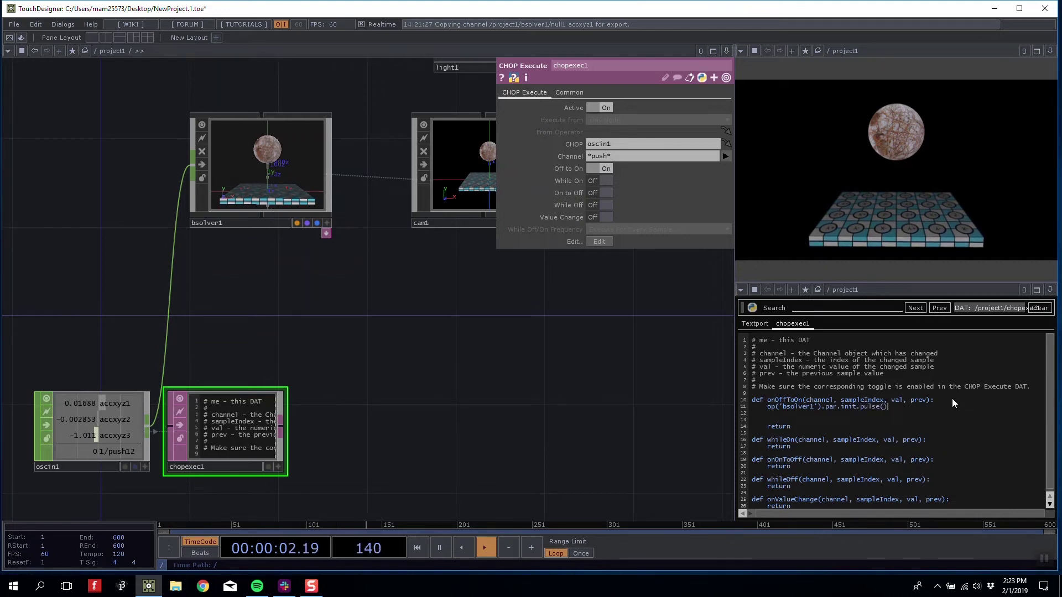
# - Add op('bsolver1').par.start.pulse() below the init line in onOffToOn, and show the Bullet Solver's parameters
pyautogui.press('Return')
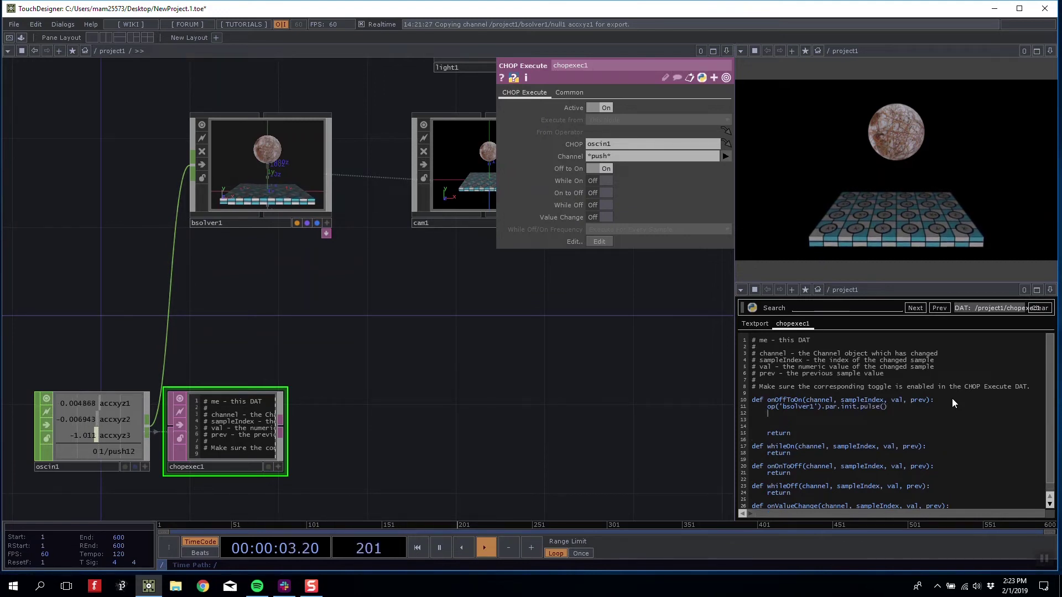
pyautogui.write("op('bsolver")
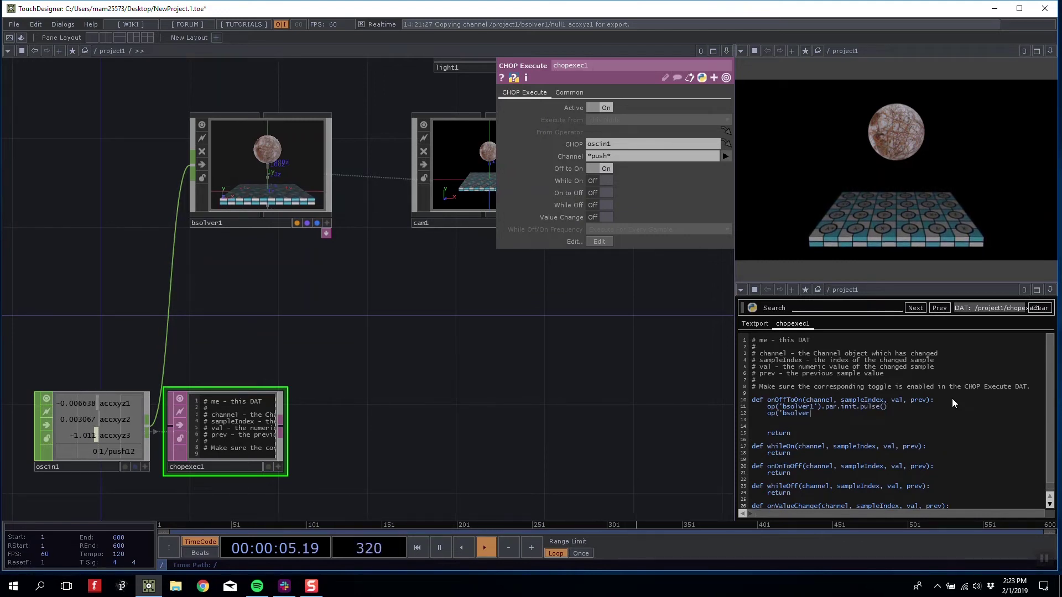
pyautogui.write("1').par.")
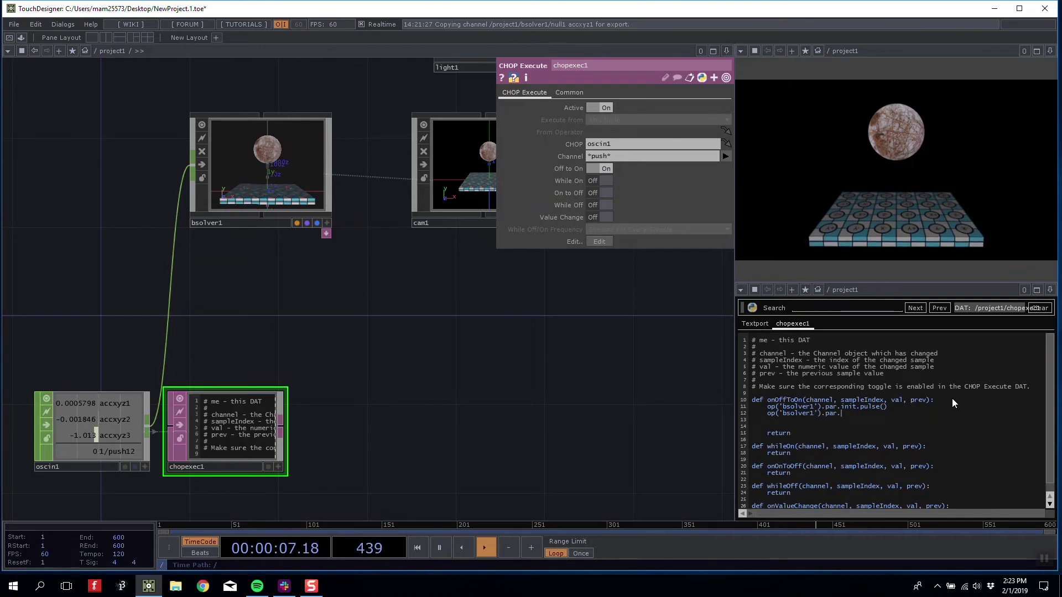
pyautogui.write('start.p')
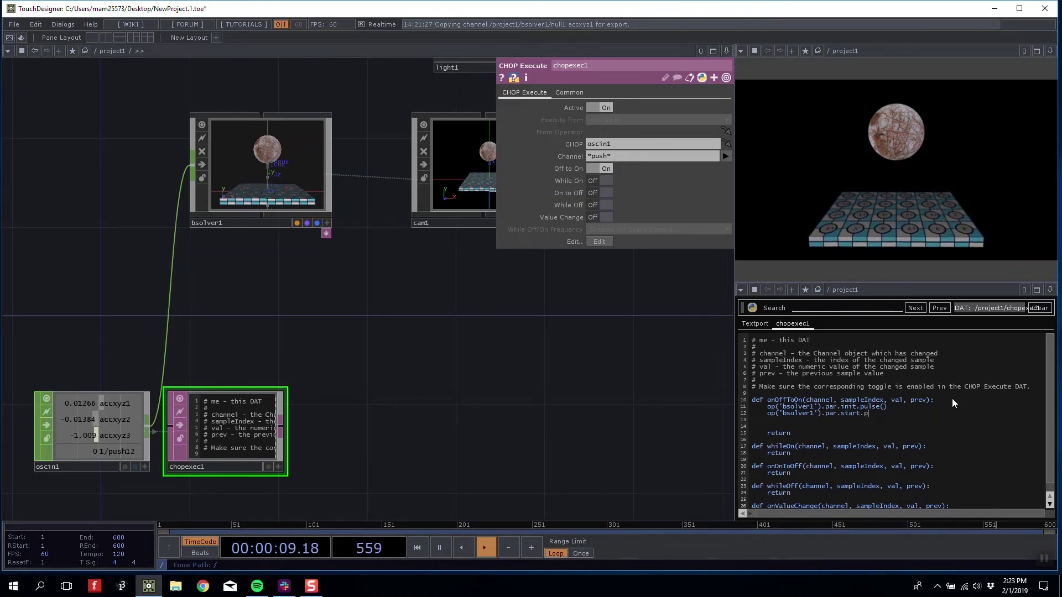
pyautogui.write('ulse()')
pyautogui.click(277, 197)
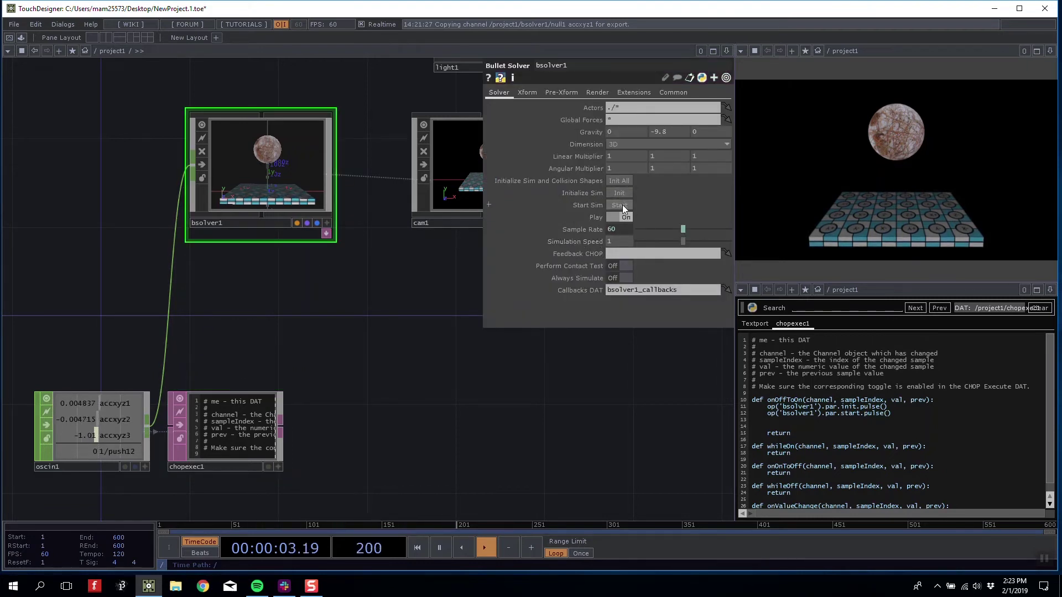
# - Start the Bullet Solver simulation to drop the ball onto the floor, and initialize the simulation again
pyautogui.click(622, 204)
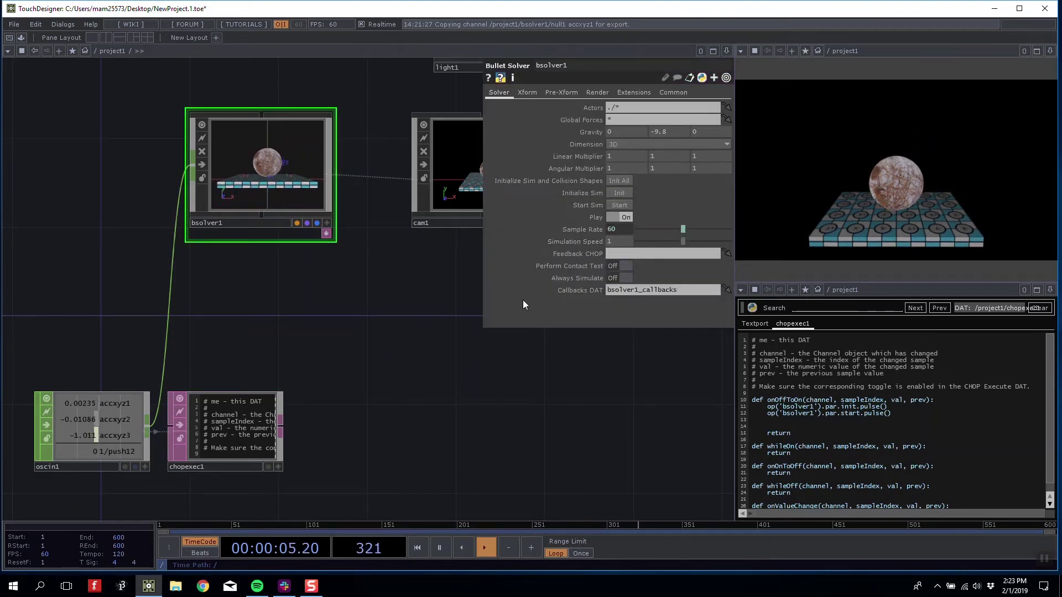
pyautogui.click(617, 192)
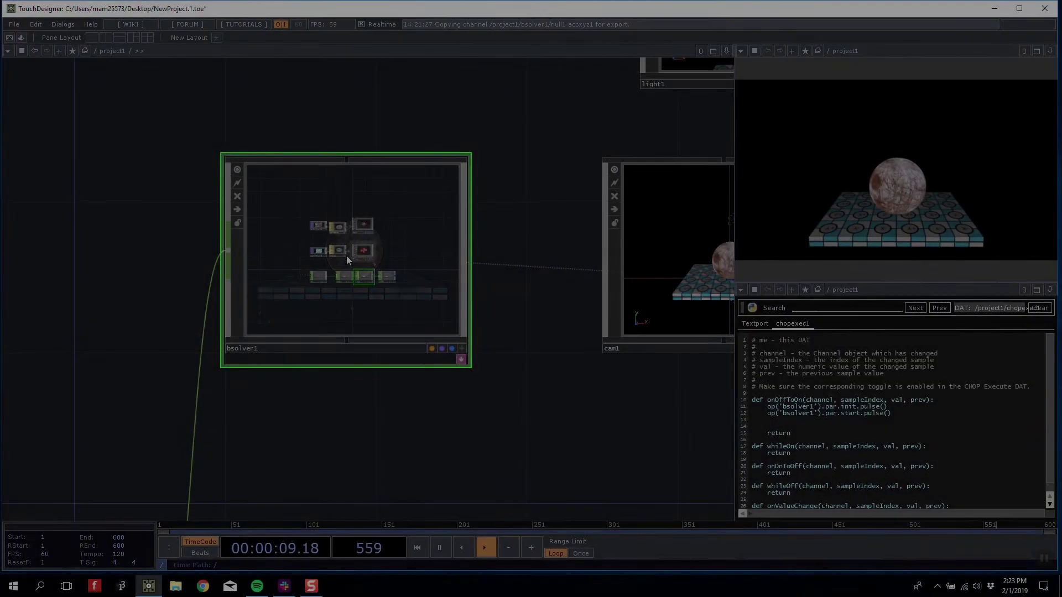
# - Inside the bsolver1 component, add a Bullet Solver CHOP above the ball with ball as its Solver or Actor COMP
pyautogui.scroll(-3, 310, 323)
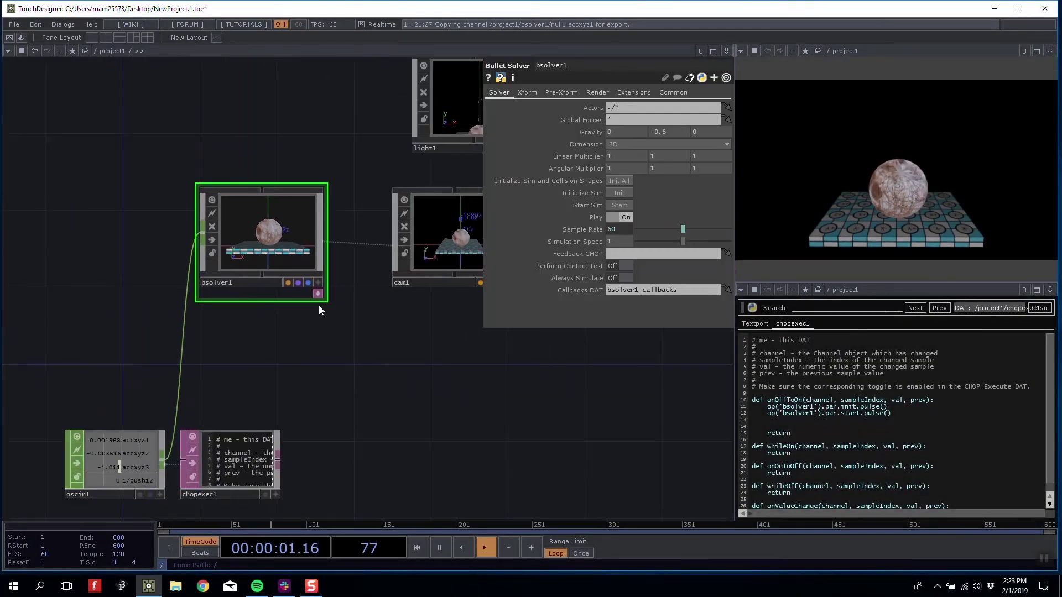
pyautogui.scroll(5, 254, 237)
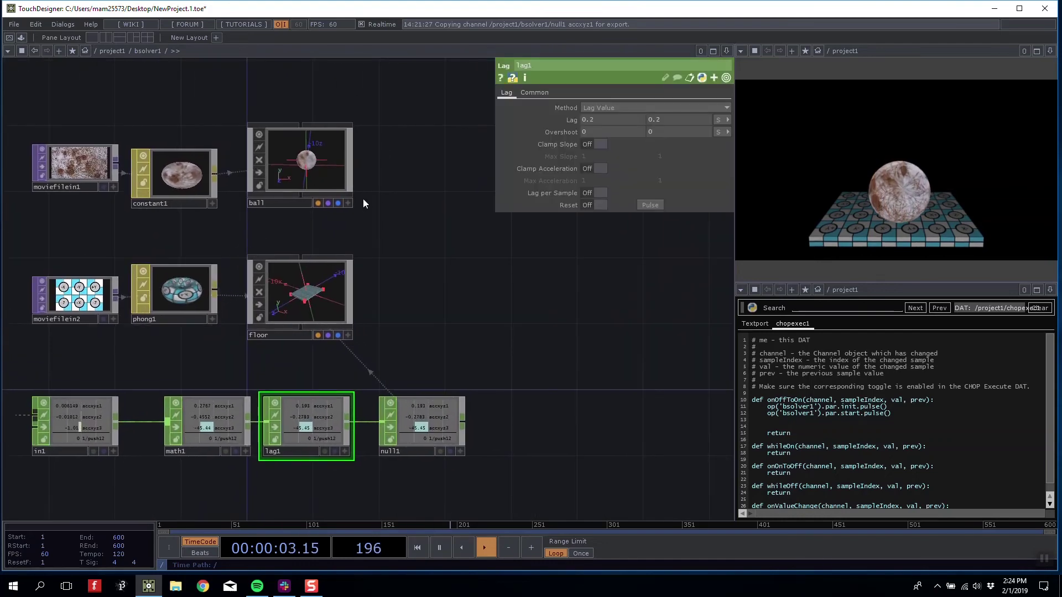
pyautogui.press('Tab')
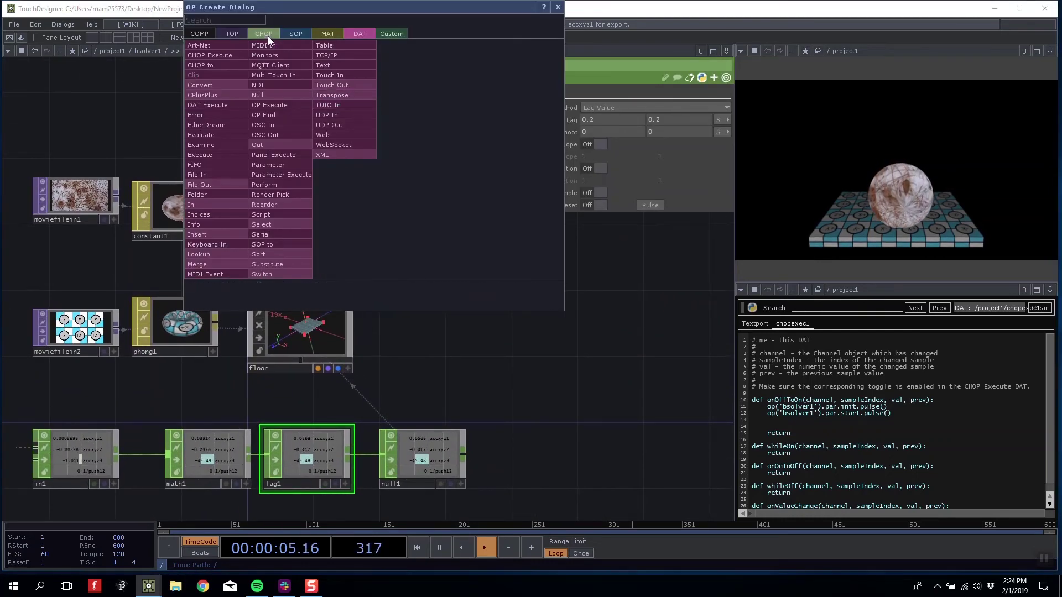
pyautogui.click(268, 35)
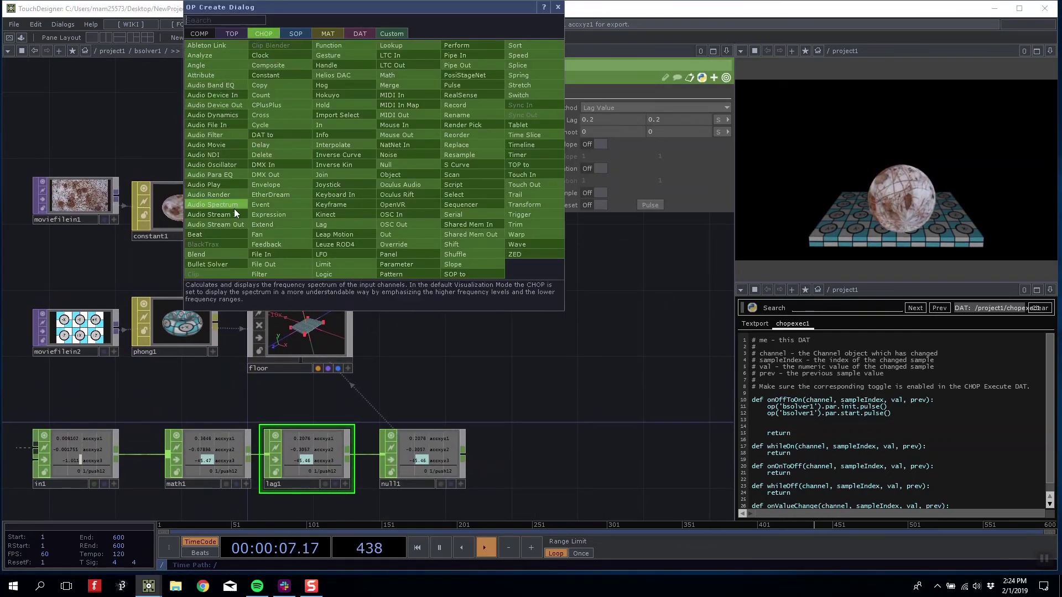
pyautogui.click(208, 264)
pyautogui.click(294, 104)
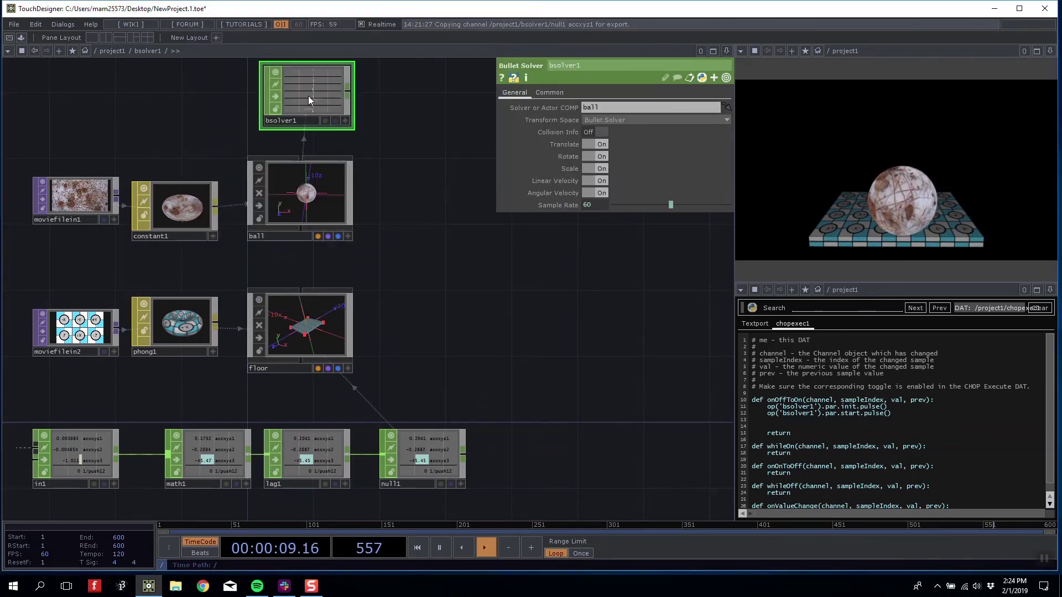
pyautogui.scroll(6, 317, 95)
pyautogui.moveTo(440, 111); pyautogui.dragTo(427, 195)
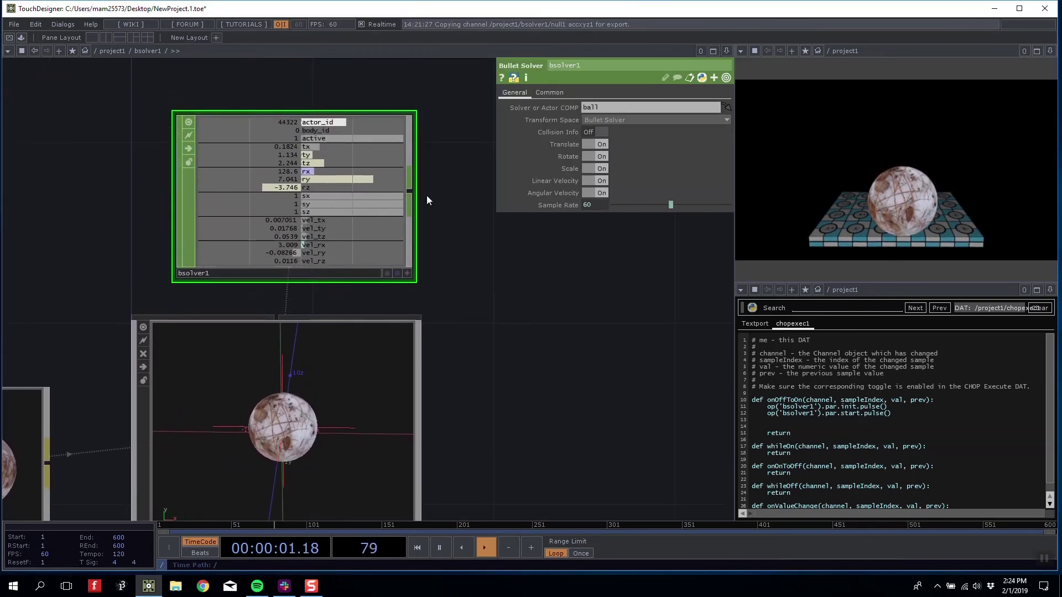
# - Add a CHOP Execute DAT beside the Bullet Solver CHOP, monitoring bsolver1
pyautogui.press('Tab')
pyautogui.click(455, 109)
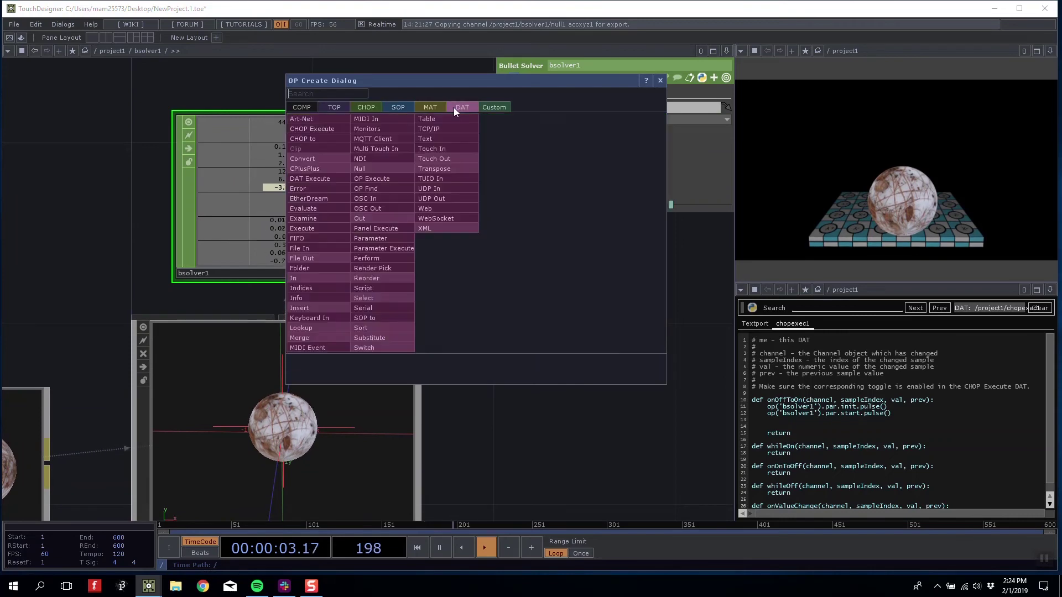
pyautogui.click(331, 130)
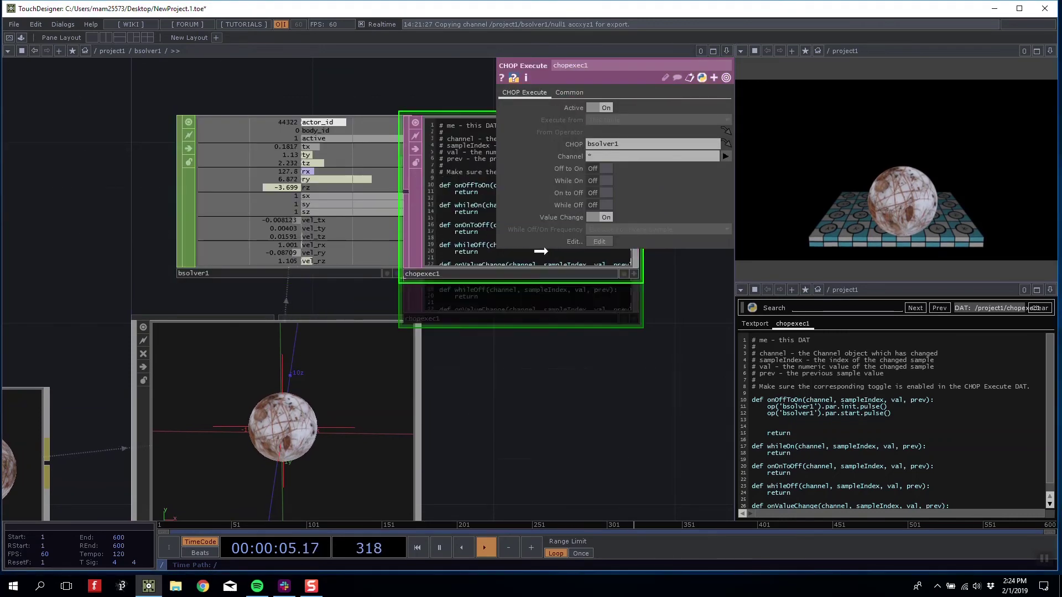
pyautogui.click(531, 254)
pyautogui.scroll(5, 429, 231)
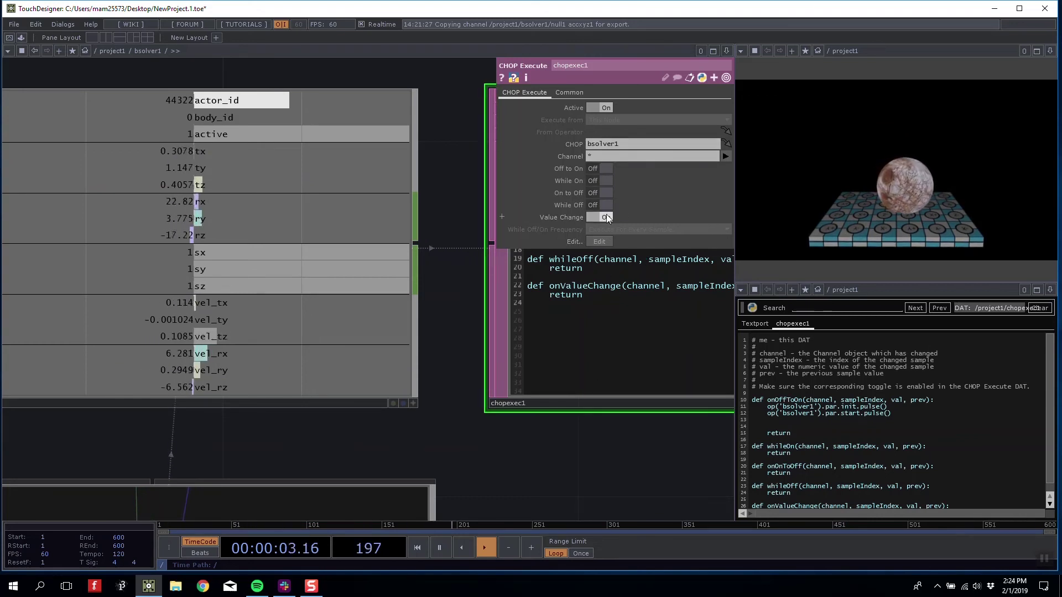
# - Limit the new CHOP Execute DAT to the channel ty and open its script for editing
pyautogui.click(598, 155)
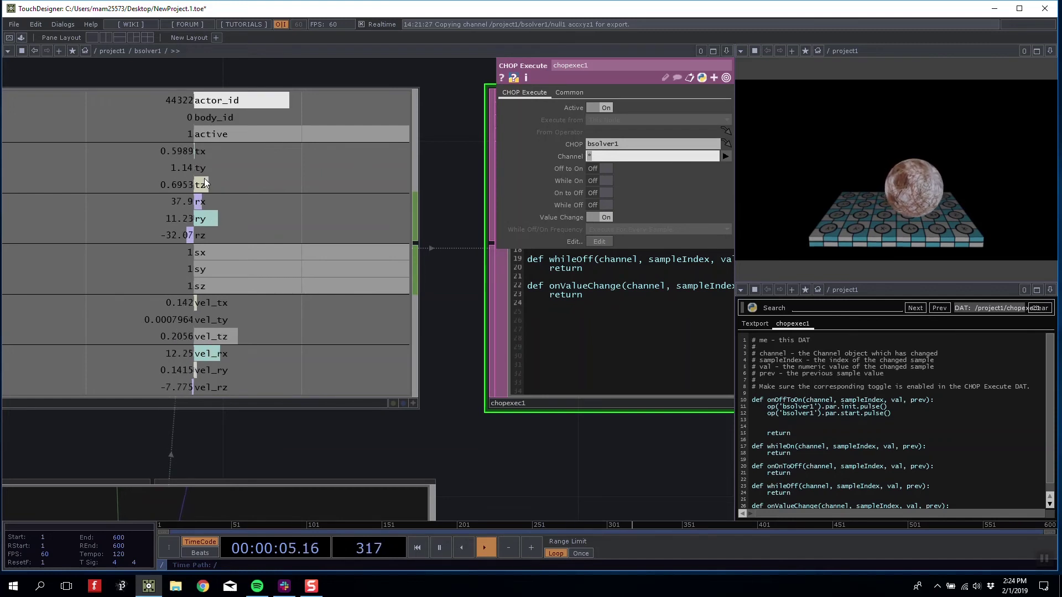
pyautogui.write('ty')
pyautogui.press('Return')
pyautogui.rightClick(640, 369)
pyautogui.click(641, 369)
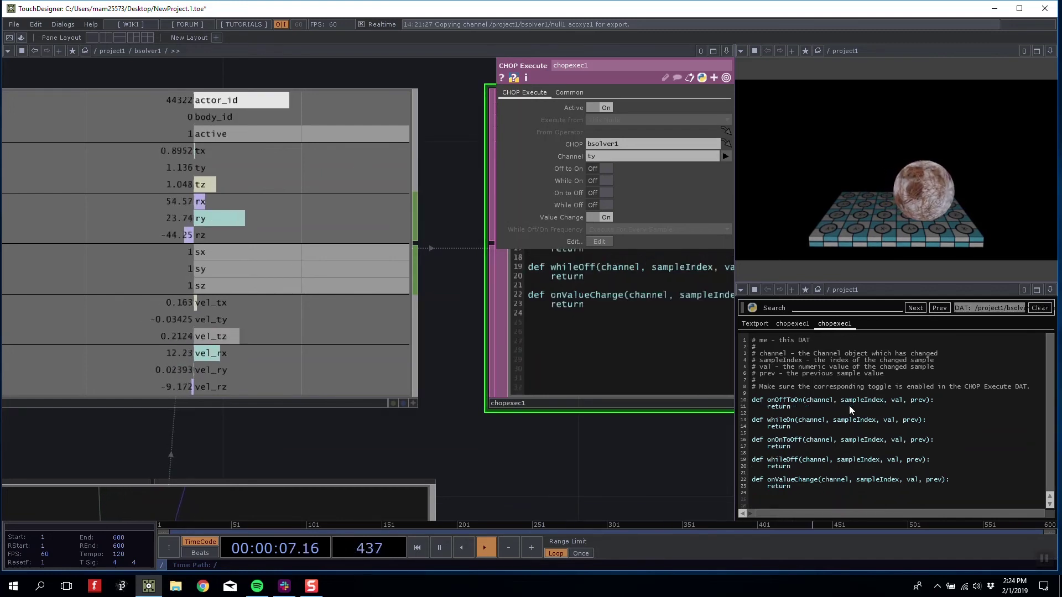
# - Add the condition if val <= -10: inside the script's onValueChange function
pyautogui.click(999, 477)
pyautogui.press('Return')
pyautogui.press('Return')
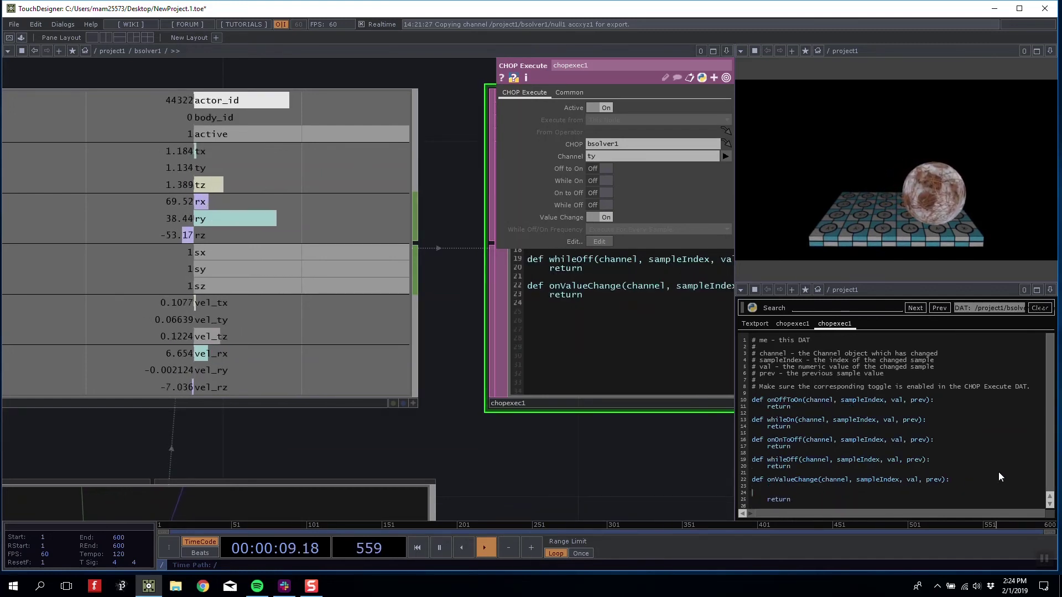
pyautogui.write('if val')
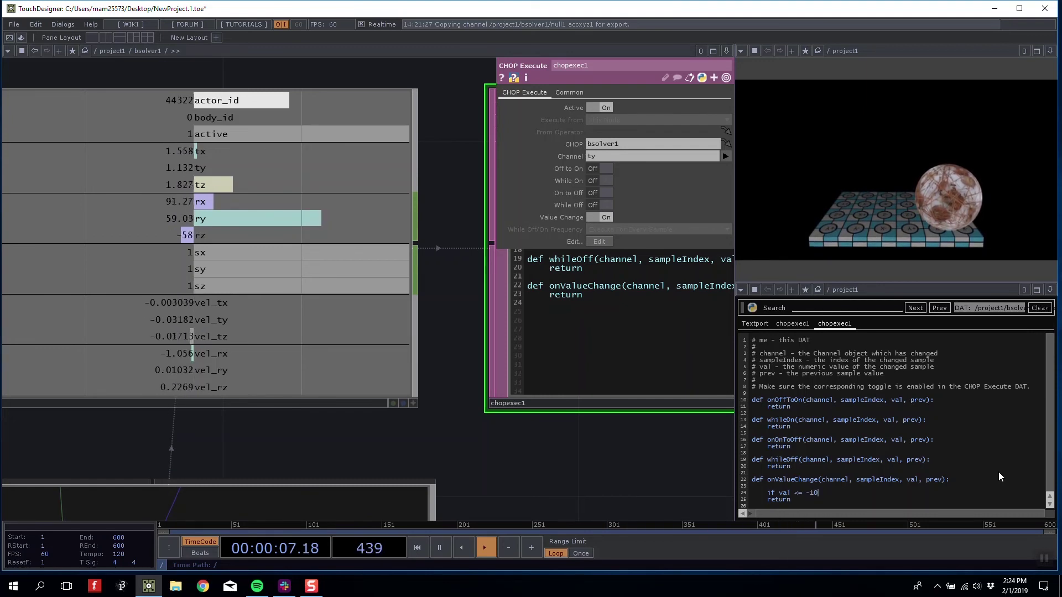
pyautogui.write('<= -10:')
pyautogui.press('Return')
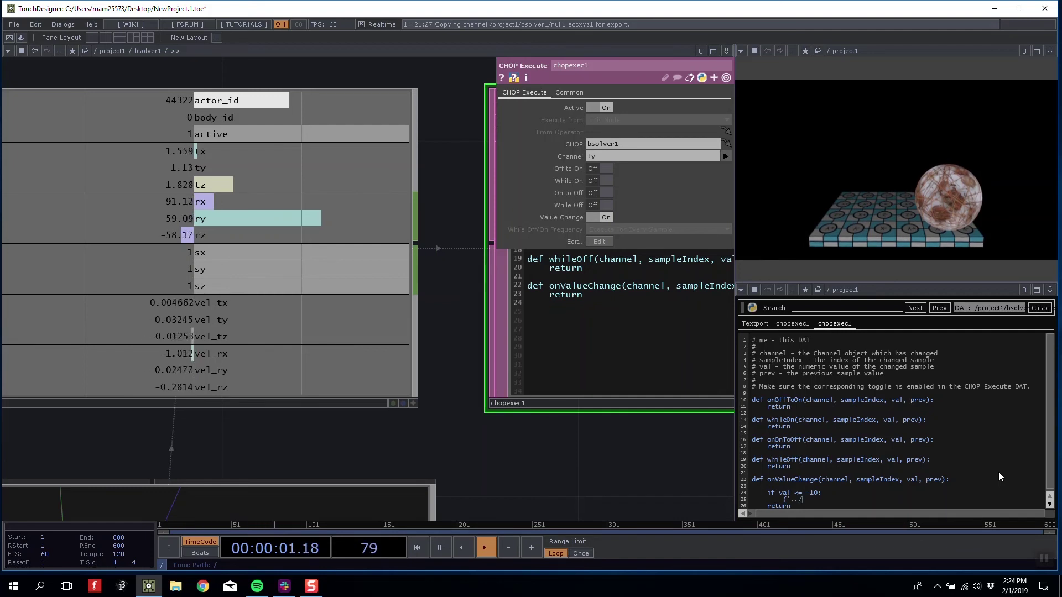
# - Add the line ('../bsolver1').par.init.pulse() under the condition, and go back up to the project1 network
pyautogui.write("('../bsolver")
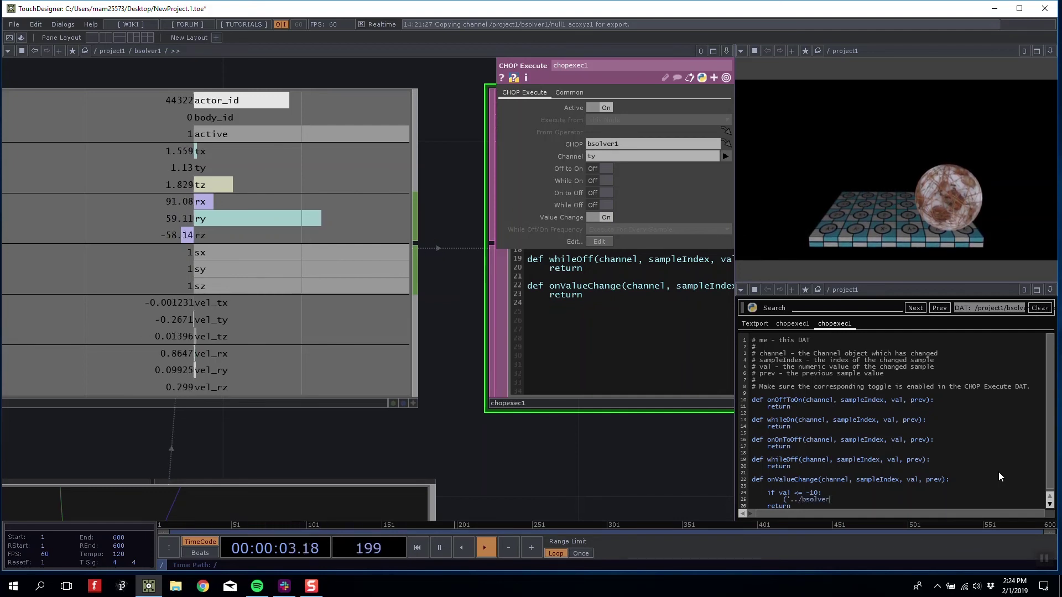
pyautogui.write("1'")
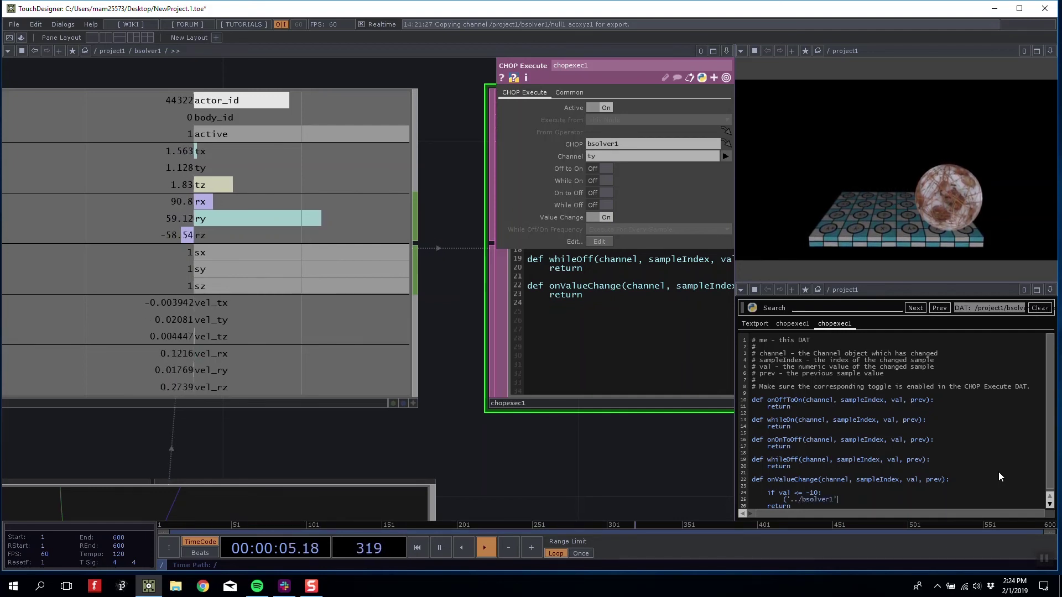
pyautogui.write(').par.init')
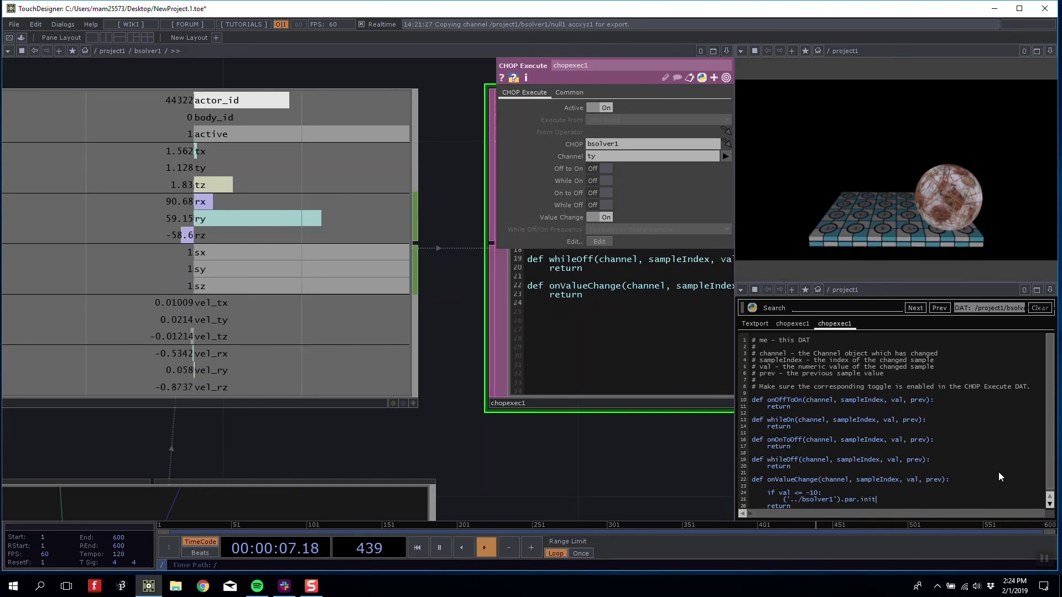
pyautogui.write('.pulse()')
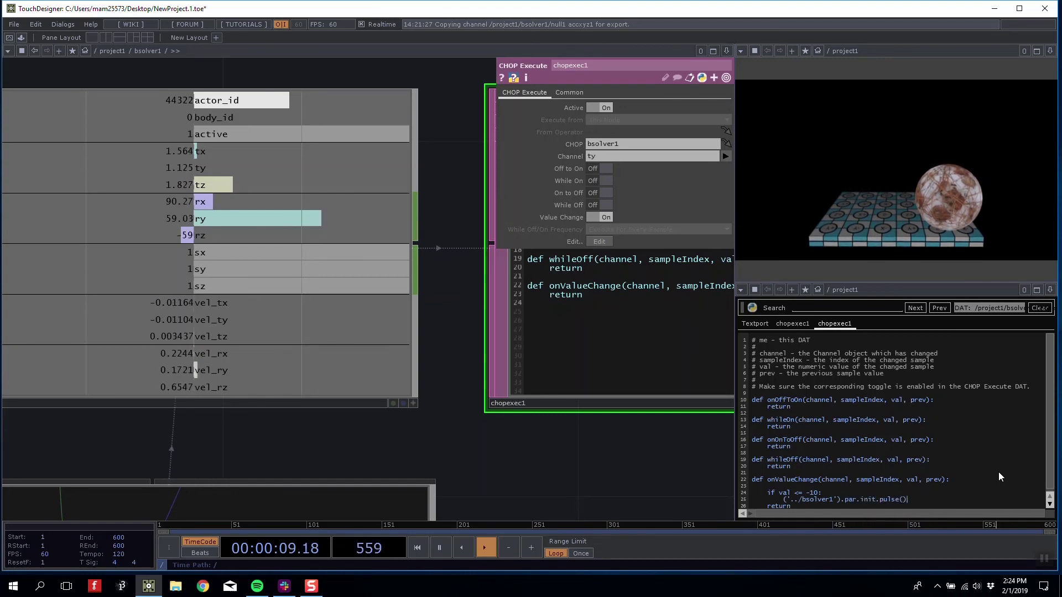
pyautogui.scroll(-5, 571, 444)
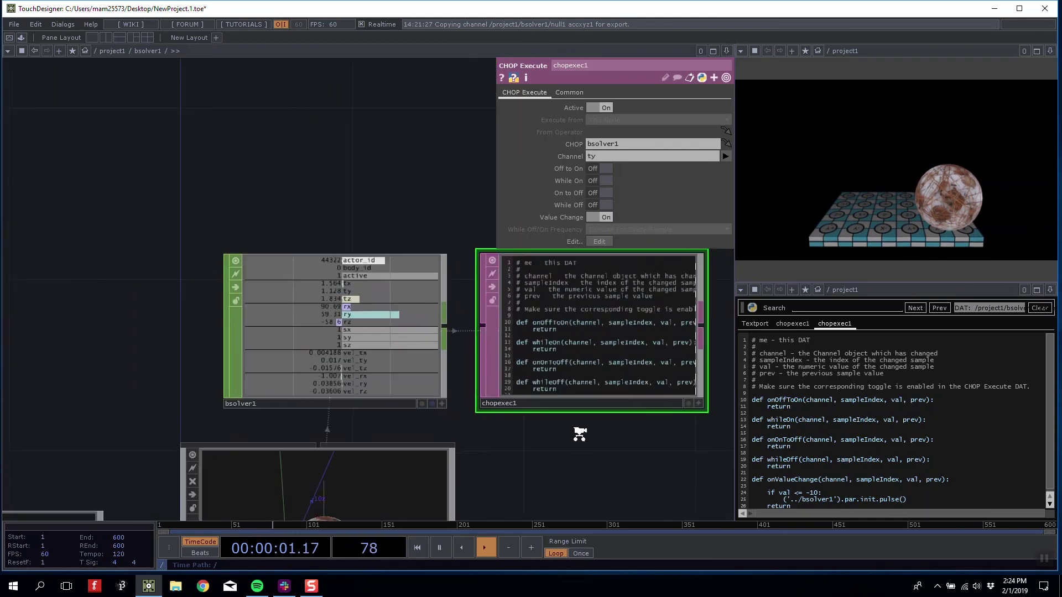
pyautogui.scroll(-8, 549, 452)
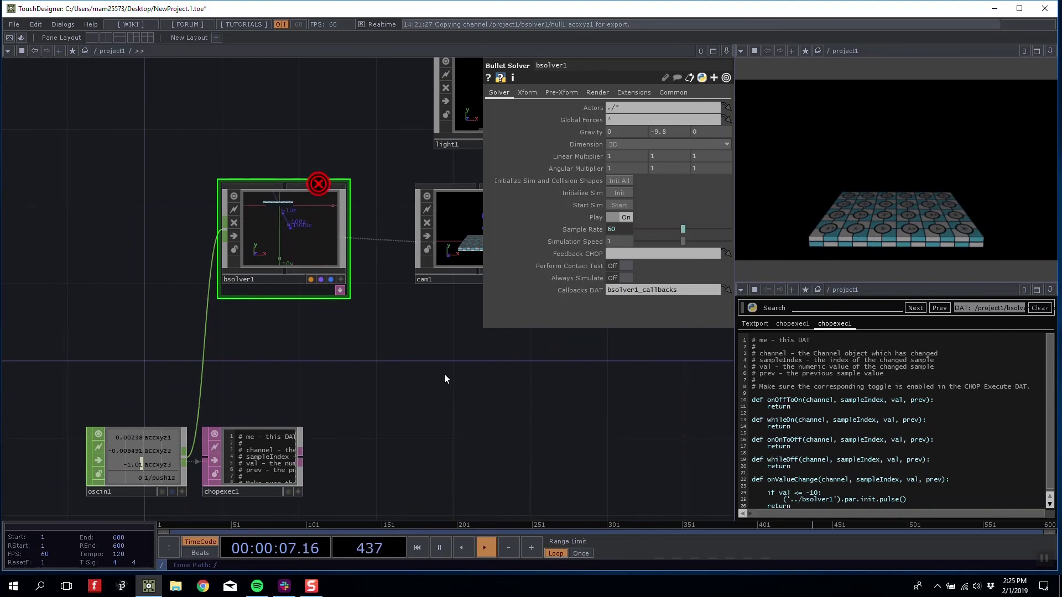
# - Go back inside bsolver1 and correct the script line to op('../bsolver1').par.init.pulse() by adding the missing op
pyautogui.scroll(5, 308, 230)
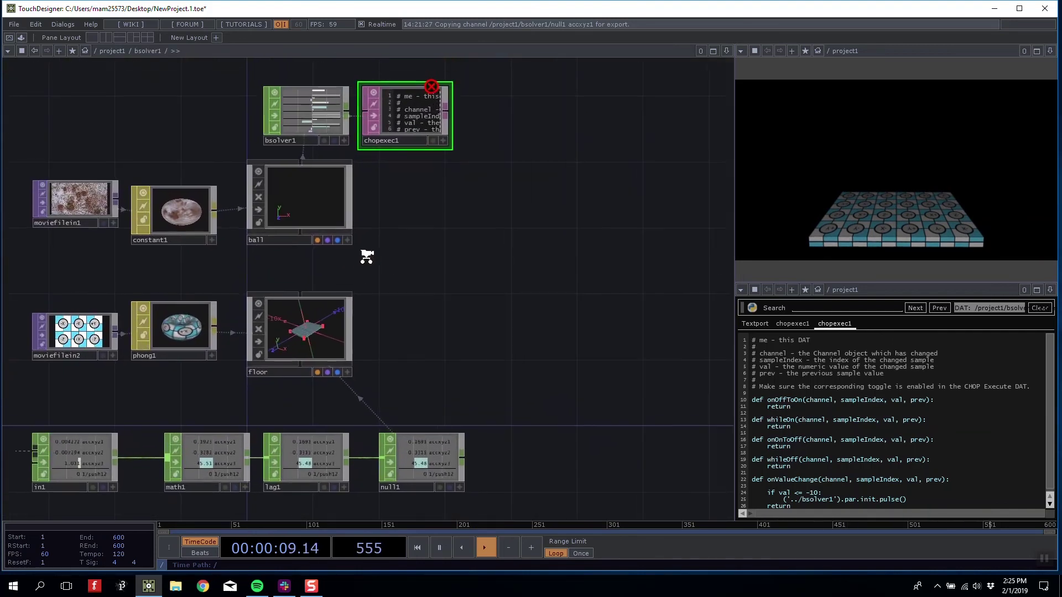
pyautogui.moveTo(438, 269); pyautogui.dragTo(476, 293)
pyautogui.click(782, 498)
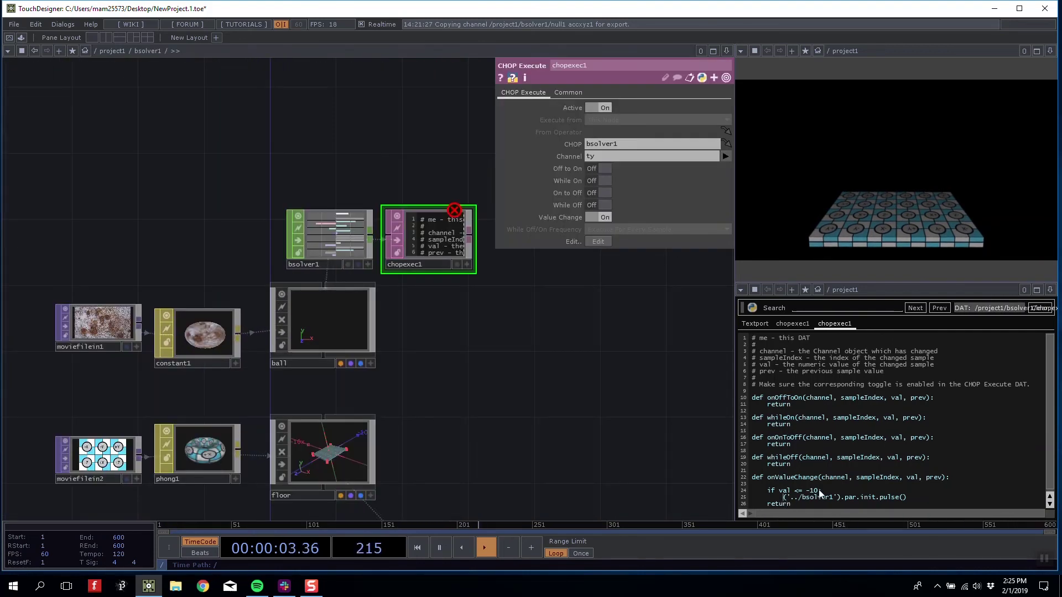
pyautogui.write('op')
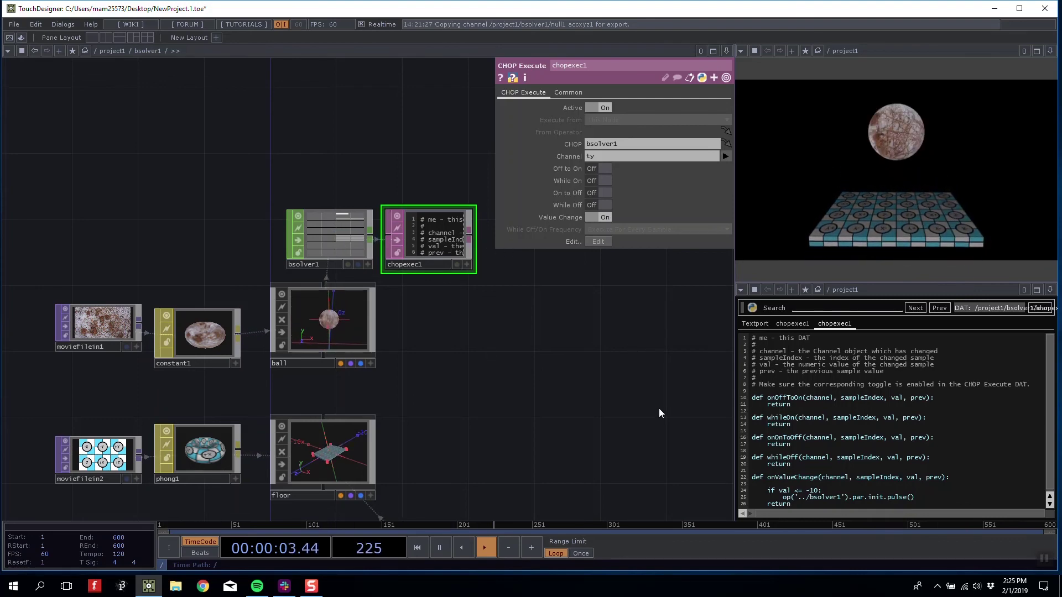
# - Return to the project1 network and bring the Bullet Solver component and its parameters into view
pyautogui.scroll(-10, 612, 390)
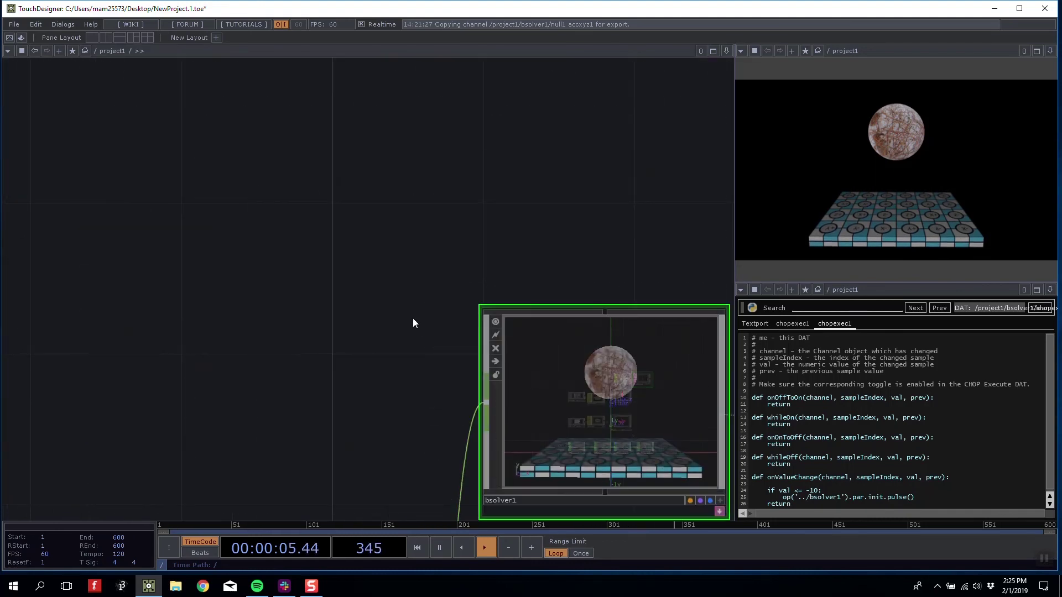
pyautogui.scroll(-5, 142, 250)
pyautogui.moveTo(361, 409); pyautogui.dragTo(338, 354)
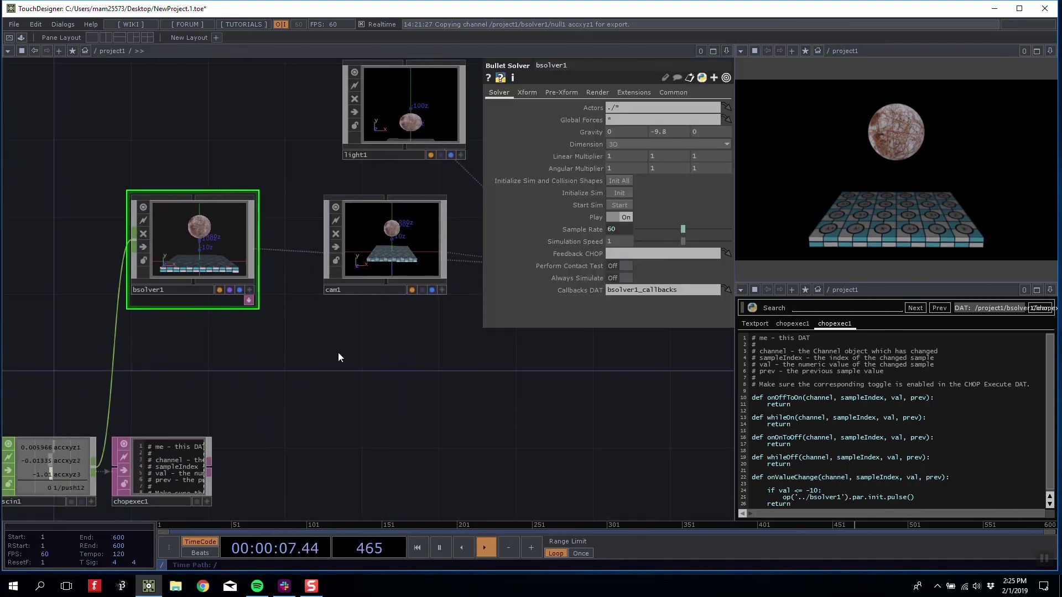